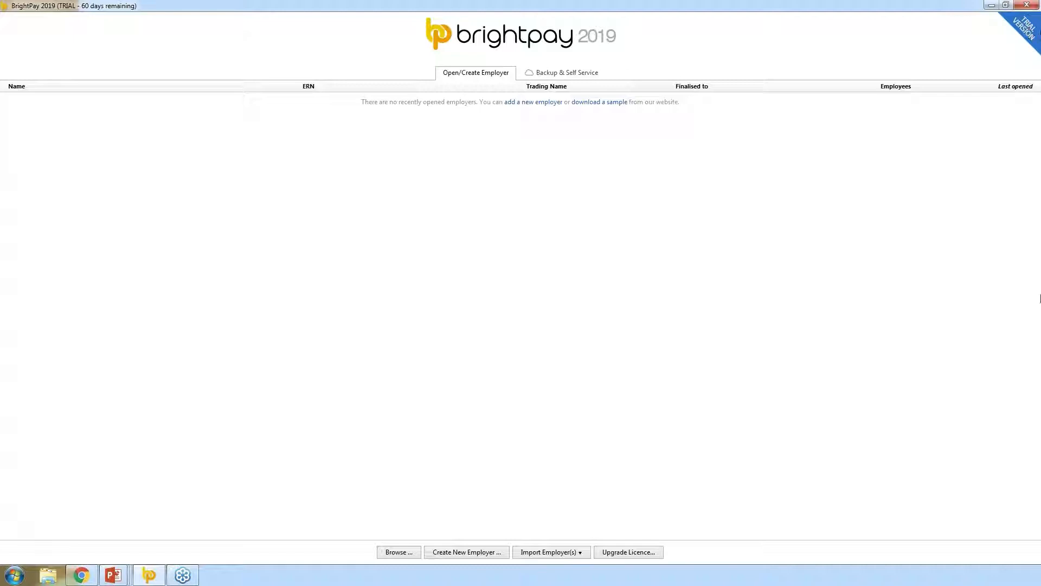
- Review the licence and trial details, then choose to import employers from BrightPay 2018
{"action": "left_click", "coordinate": [643, 553]}
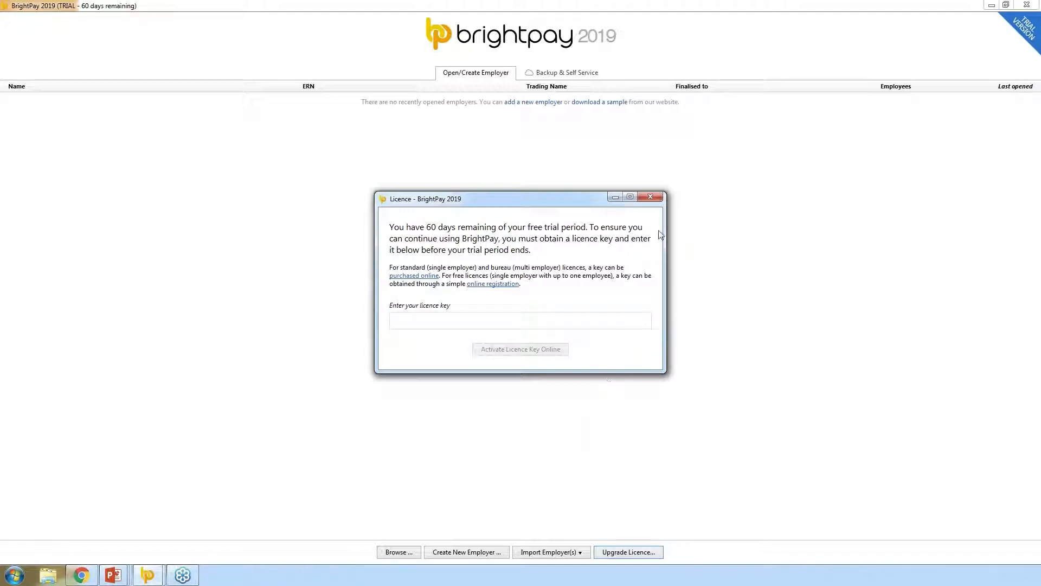
{"action": "left_click", "coordinate": [651, 197]}
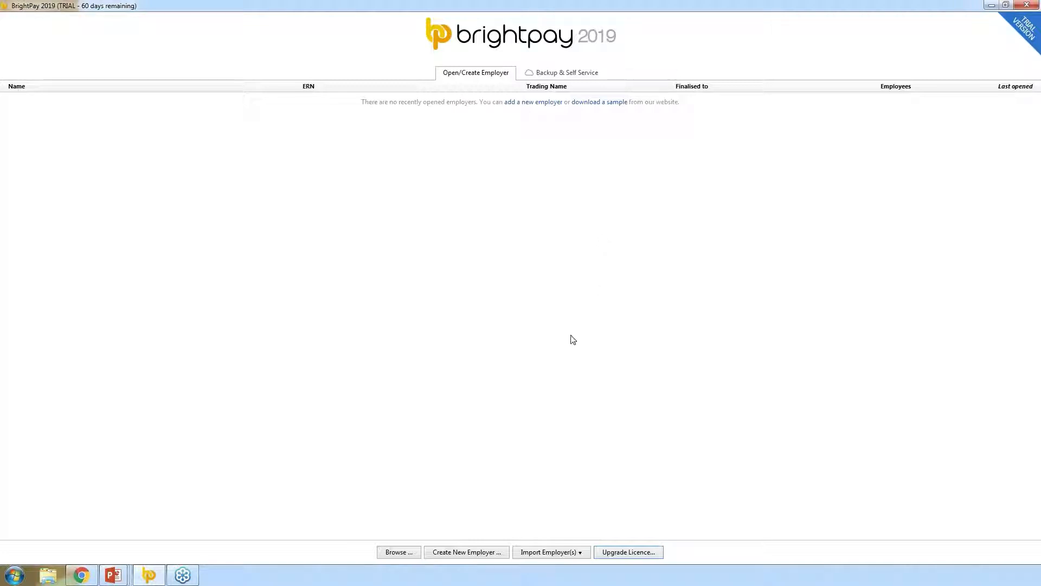
{"action": "left_click", "coordinate": [562, 553]}
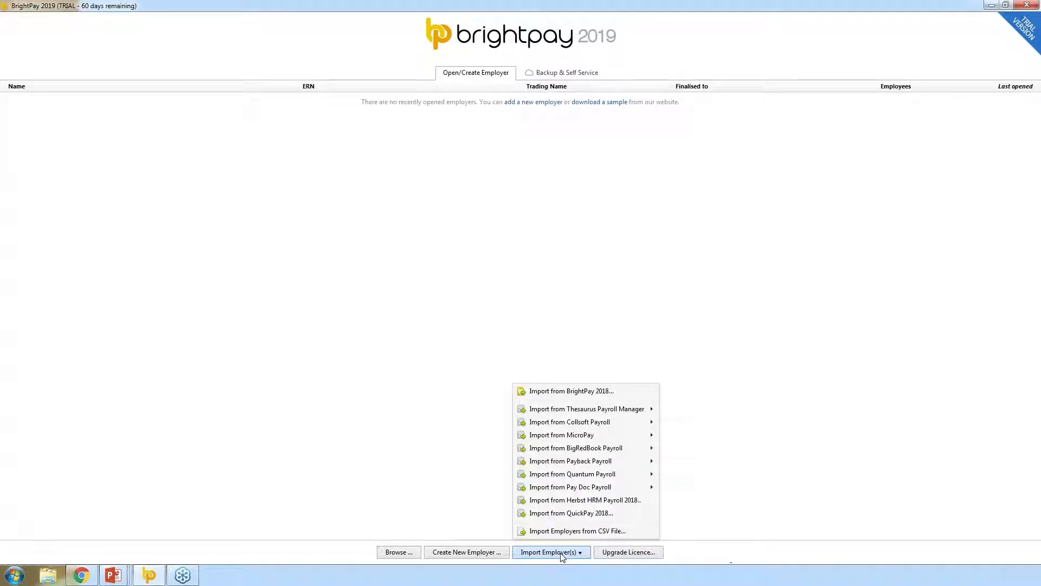
{"action": "left_click", "coordinate": [562, 391]}
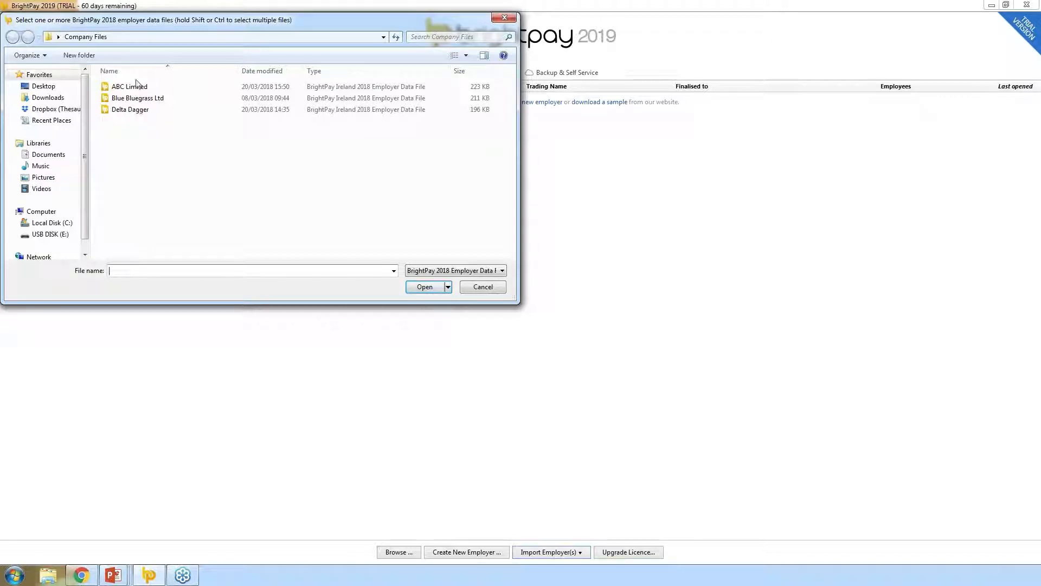
- Select only the ABC Limited employer file and import it
{"action": "left_click", "coordinate": [150, 90]}
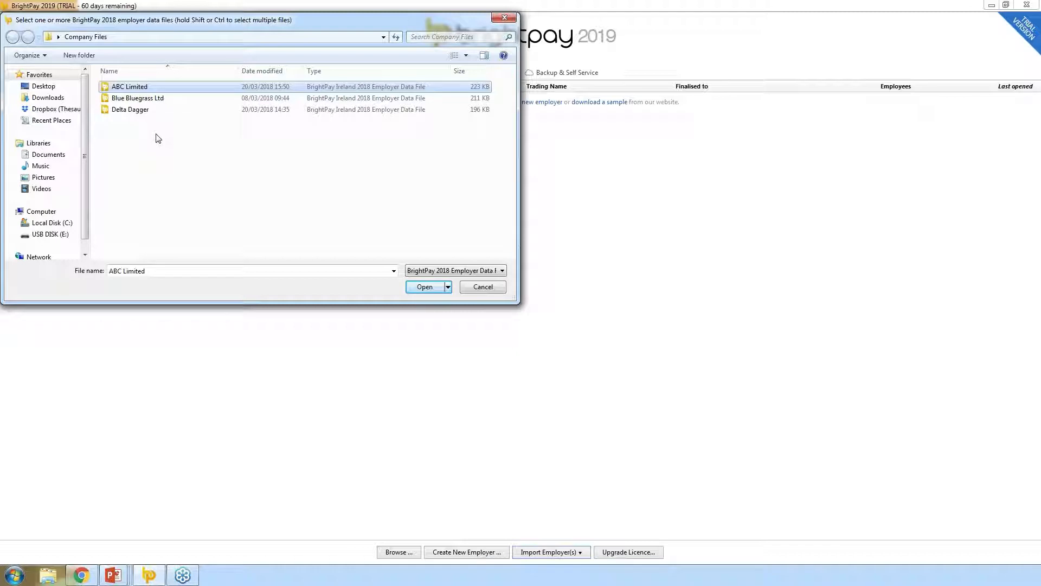
{"action": "left_click", "coordinate": [145, 111], "text": "shift"}
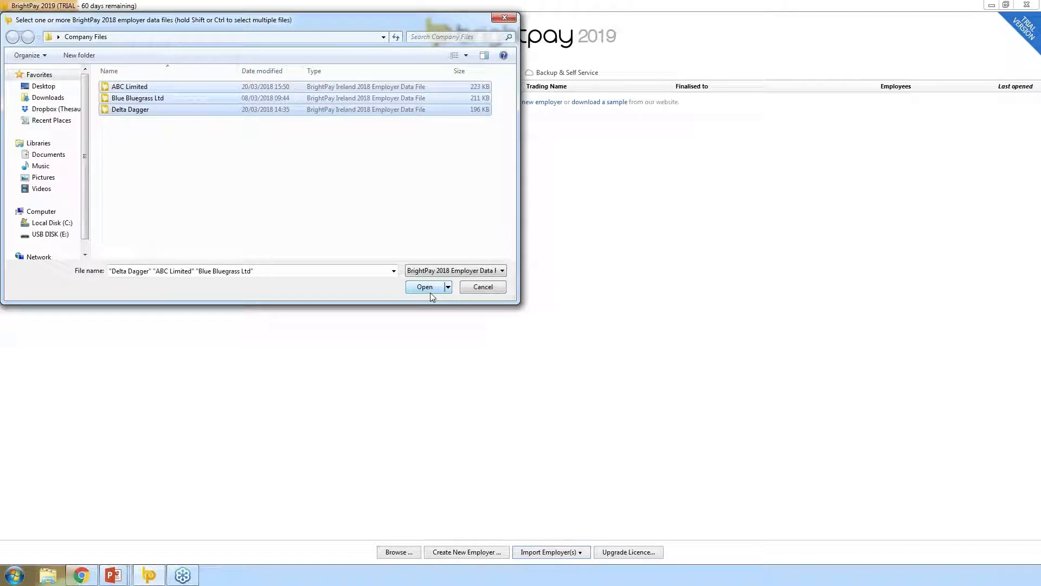
{"action": "left_click", "coordinate": [235, 193]}
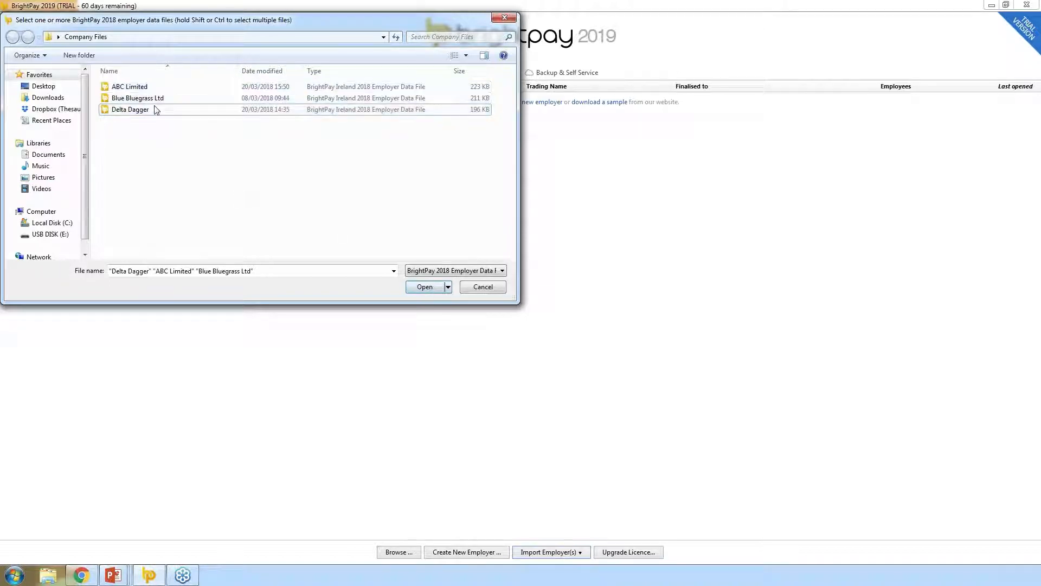
{"action": "left_click", "coordinate": [150, 89]}
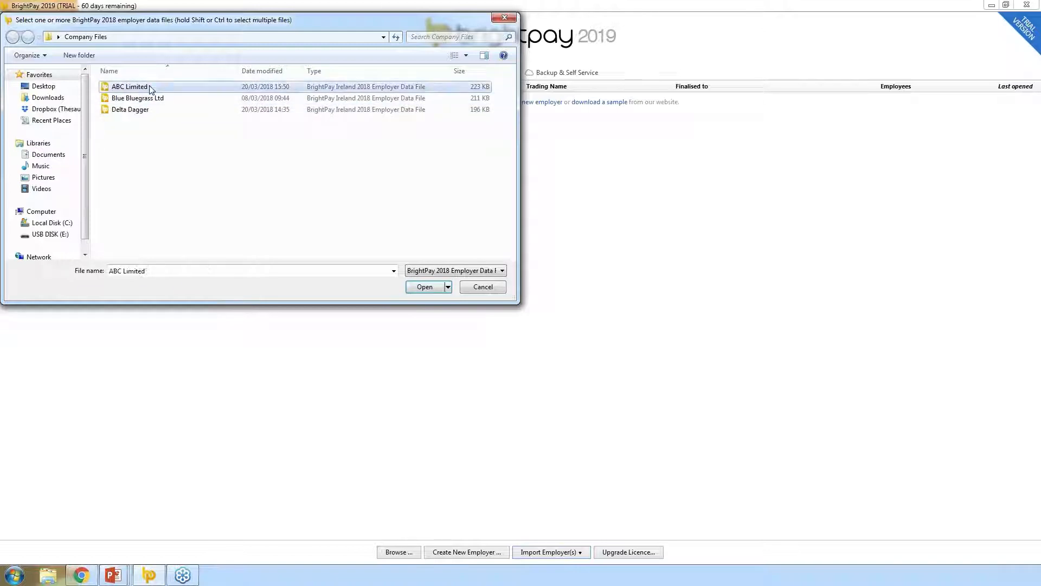
{"action": "left_click", "coordinate": [436, 292]}
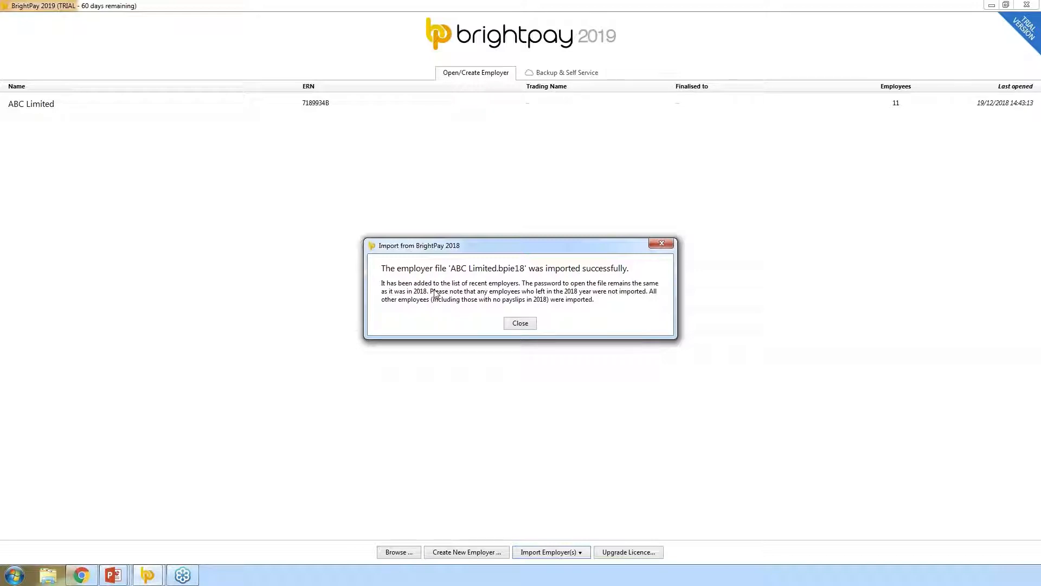
- Close the BrightPay 2018 import success message
{"action": "left_click", "coordinate": [520, 323]}
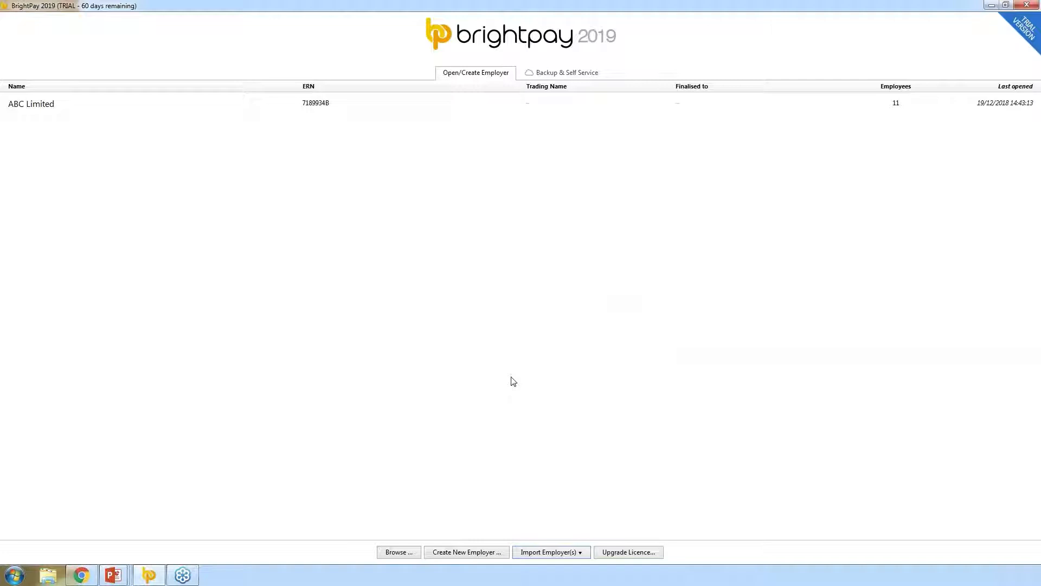
- Review the import sources without importing anything, then start creating a new employer
{"action": "left_click", "coordinate": [568, 553]}
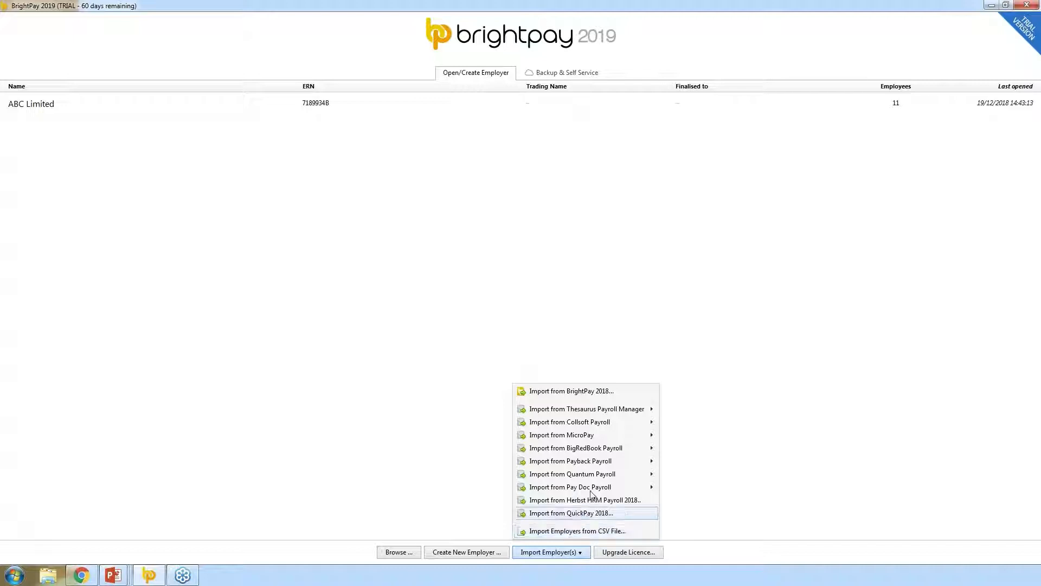
{"action": "mouse_move", "coordinate": [589, 409]}
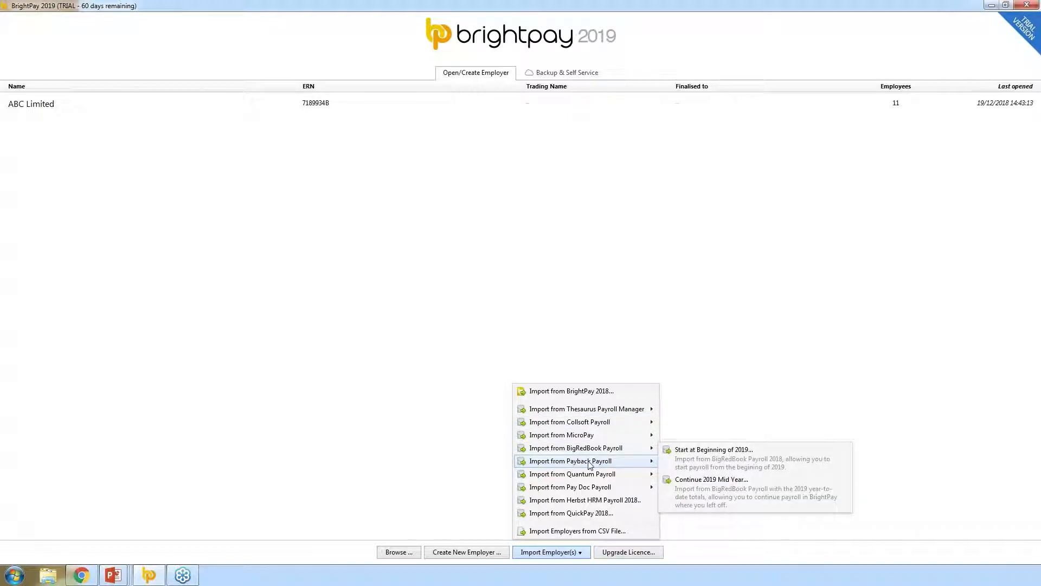
{"action": "mouse_move", "coordinate": [593, 478]}
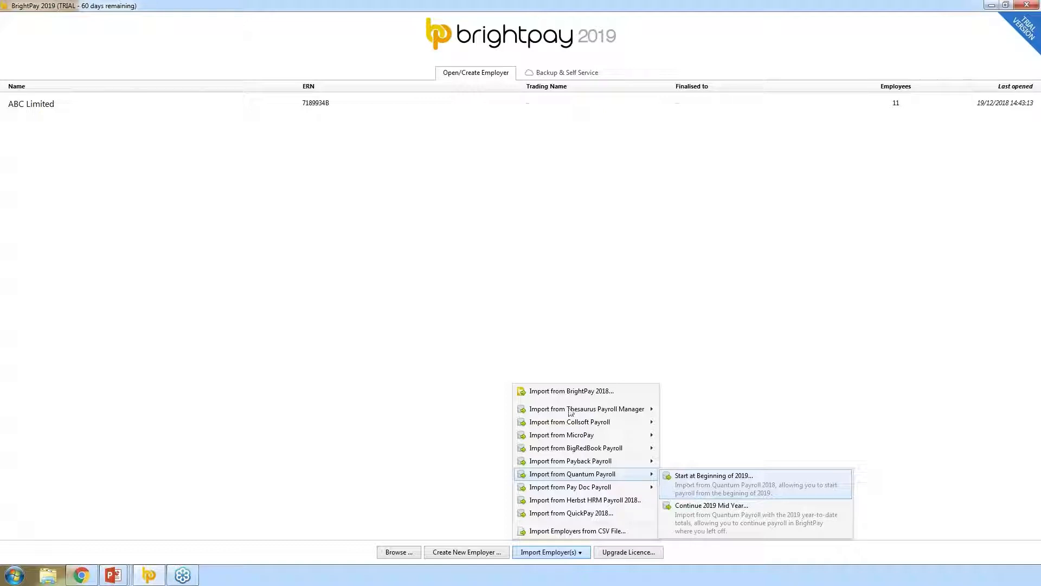
{"action": "left_click", "coordinate": [426, 476]}
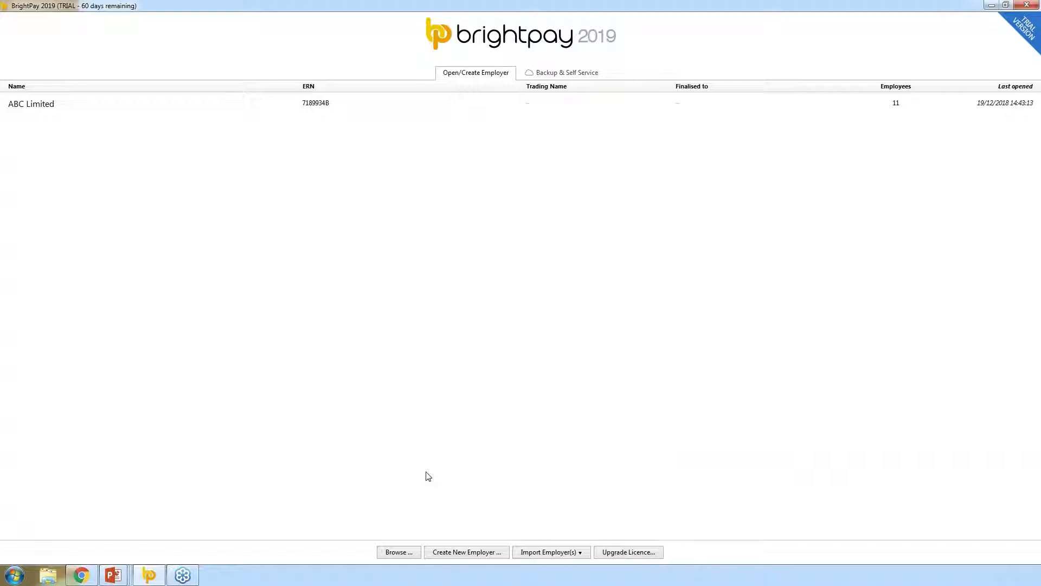
{"action": "left_click", "coordinate": [473, 552]}
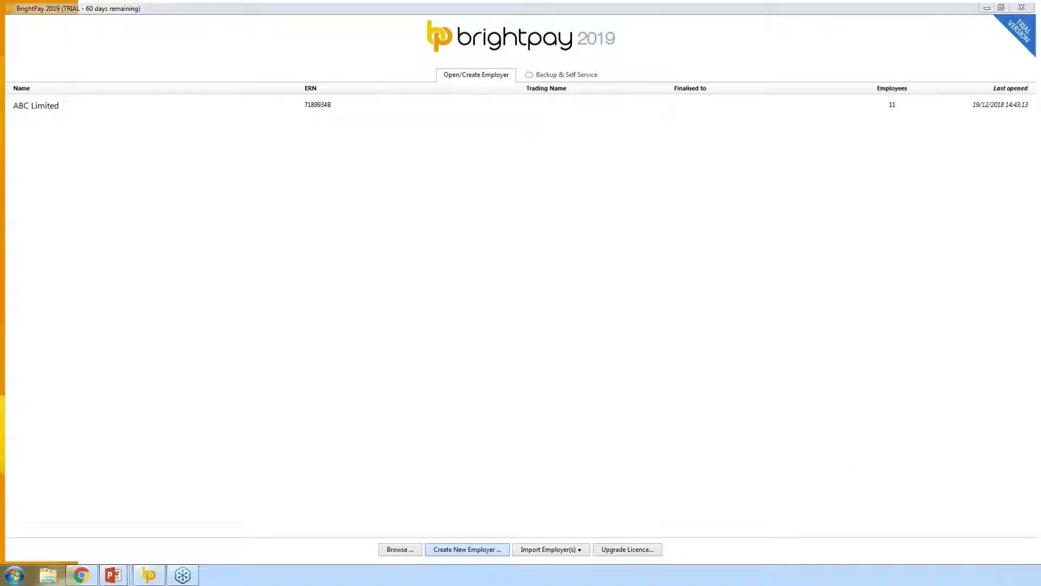
- Maximize the setup wizard and start the employer at the beginning of the 2019 tax year
{"action": "left_click", "coordinate": [678, 153]}
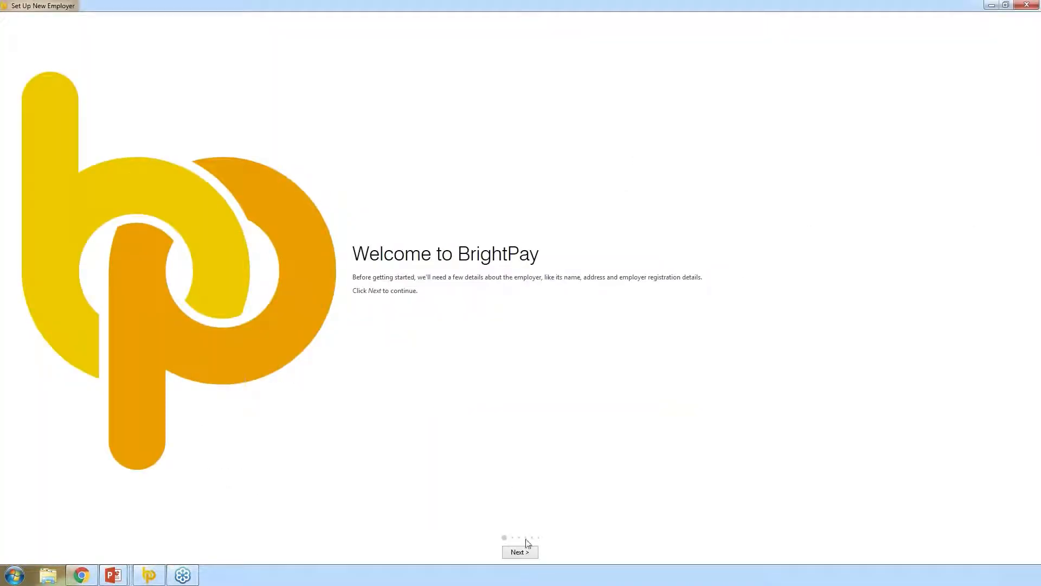
{"action": "left_click", "coordinate": [525, 553]}
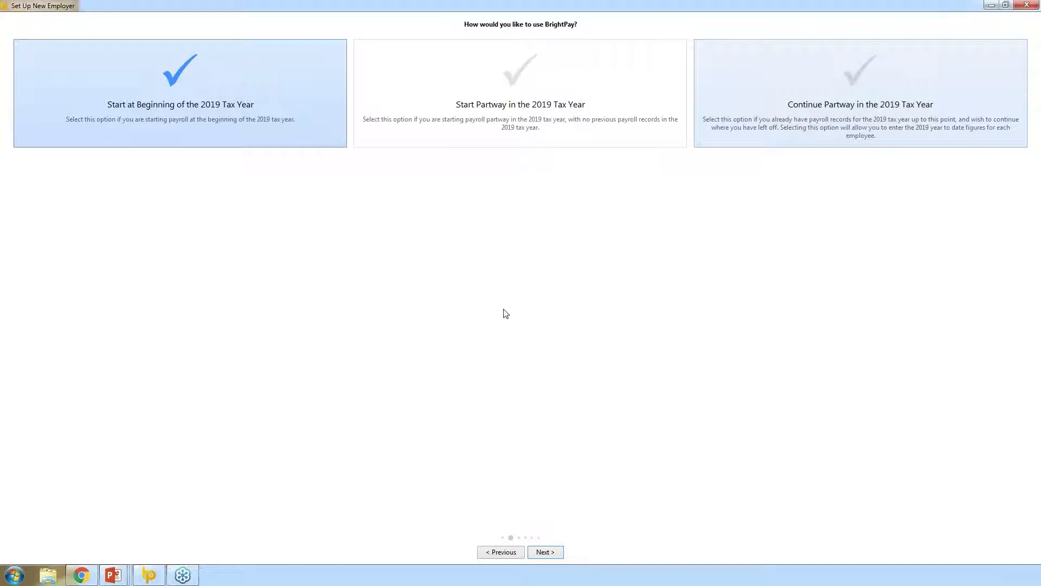
{"action": "left_click", "coordinate": [547, 552]}
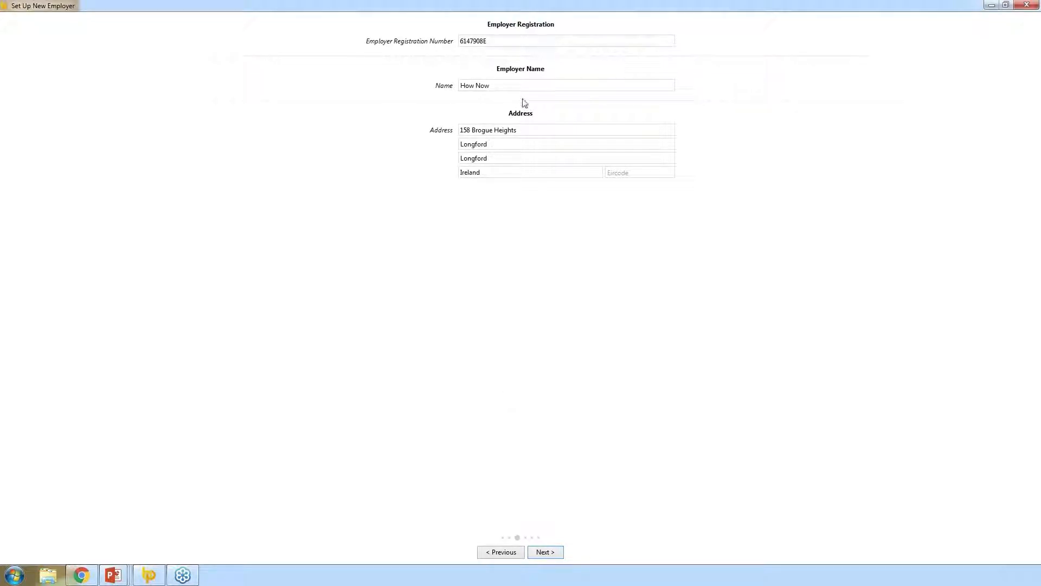
- Replace the employer name with 'Test Company' and confirm the five departments
{"action": "left_click", "coordinate": [508, 84]}
{"action": "left_click_drag", "start_coordinate": [508, 84], "coordinate": [404, 86]}
{"action": "type", "text": "Test"}
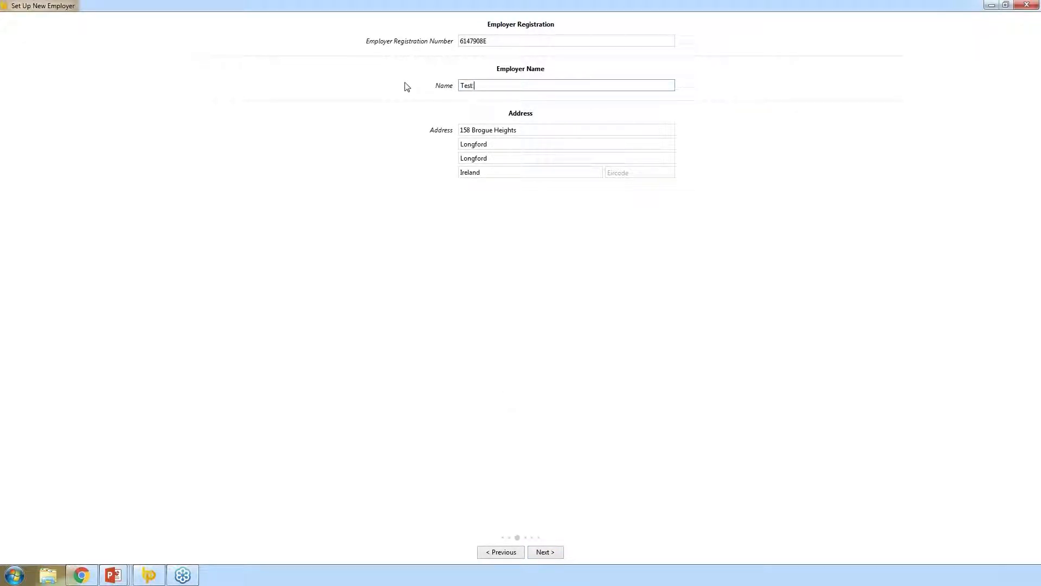
{"action": "type", "text": " Company"}
{"action": "left_click", "coordinate": [545, 552]}
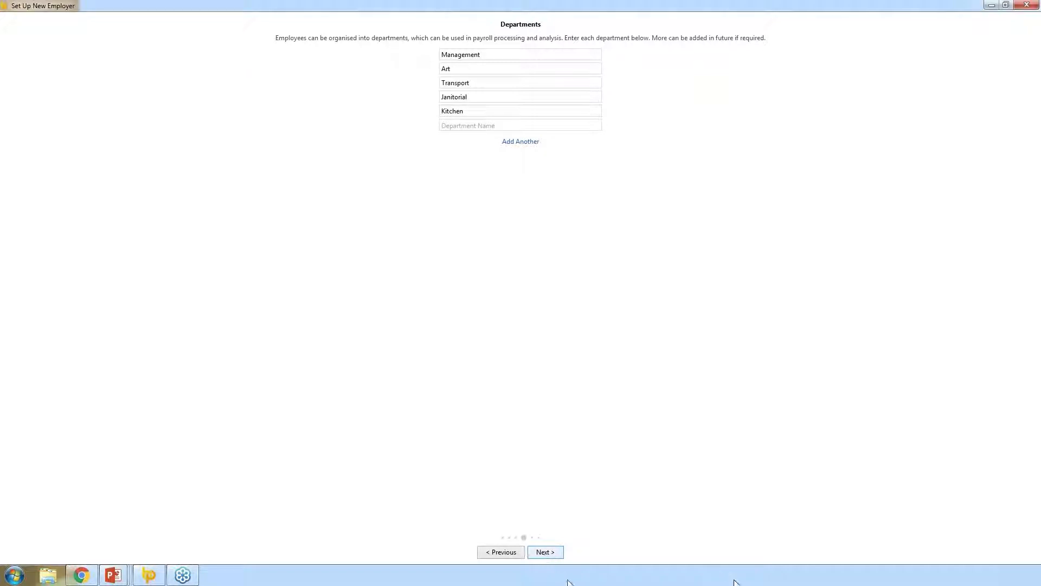
{"action": "left_click", "coordinate": [550, 556]}
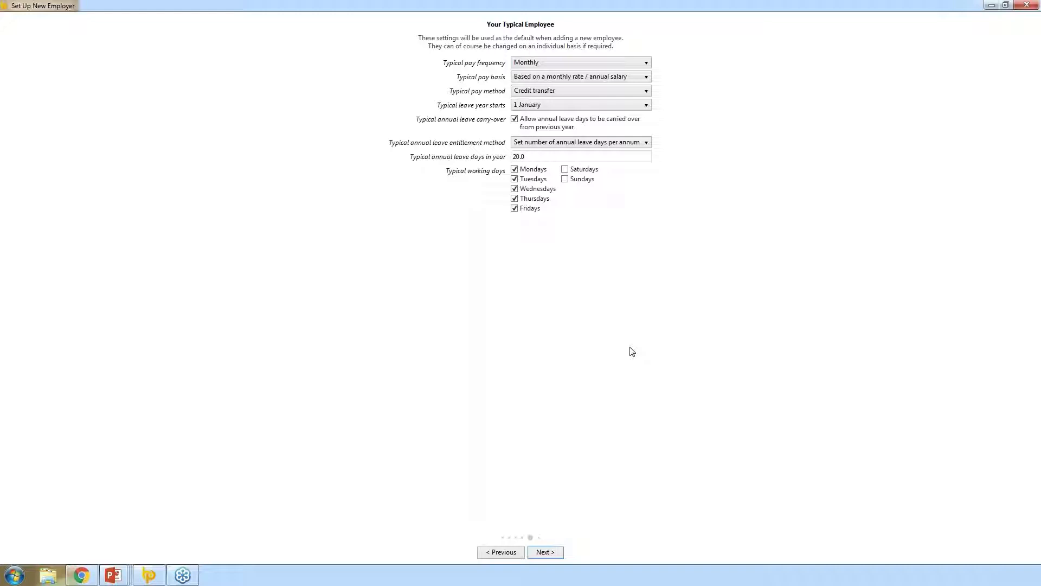
- Set the typical pay frequency to Weekly and the typical pay method to Cheque
{"action": "left_click", "coordinate": [592, 63]}
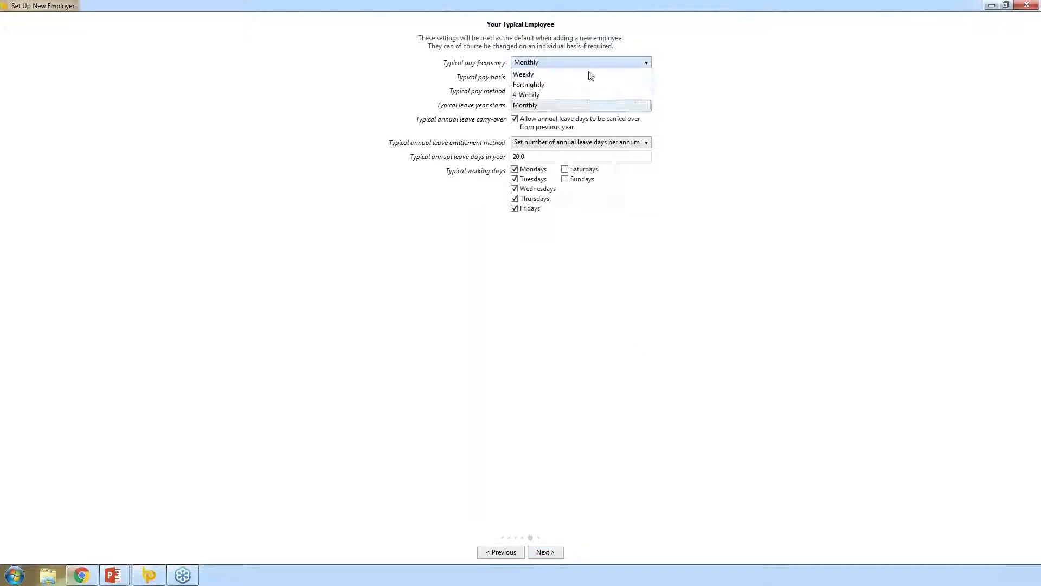
{"action": "left_click", "coordinate": [569, 75]}
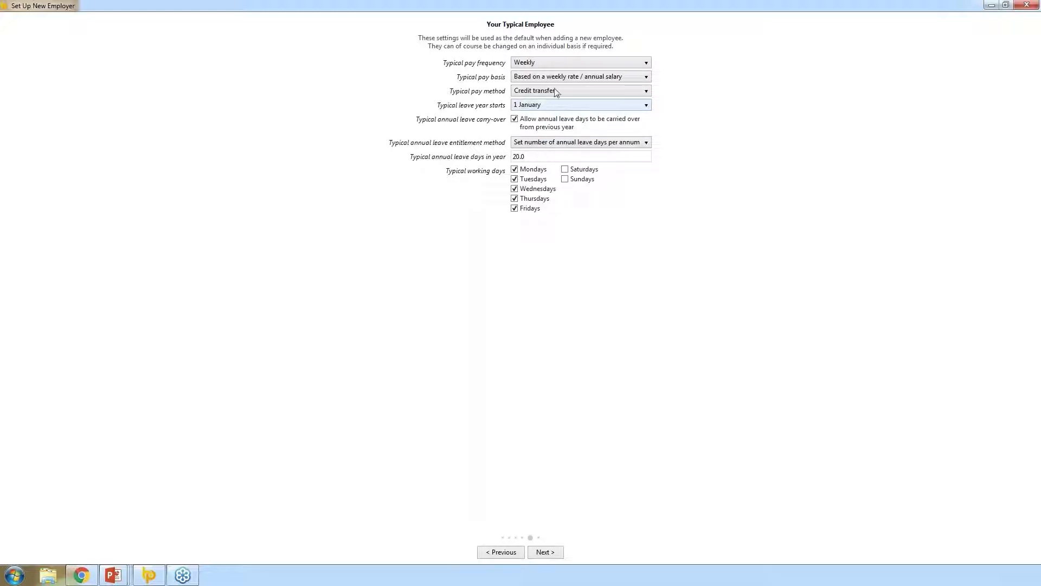
{"action": "left_click", "coordinate": [559, 90]}
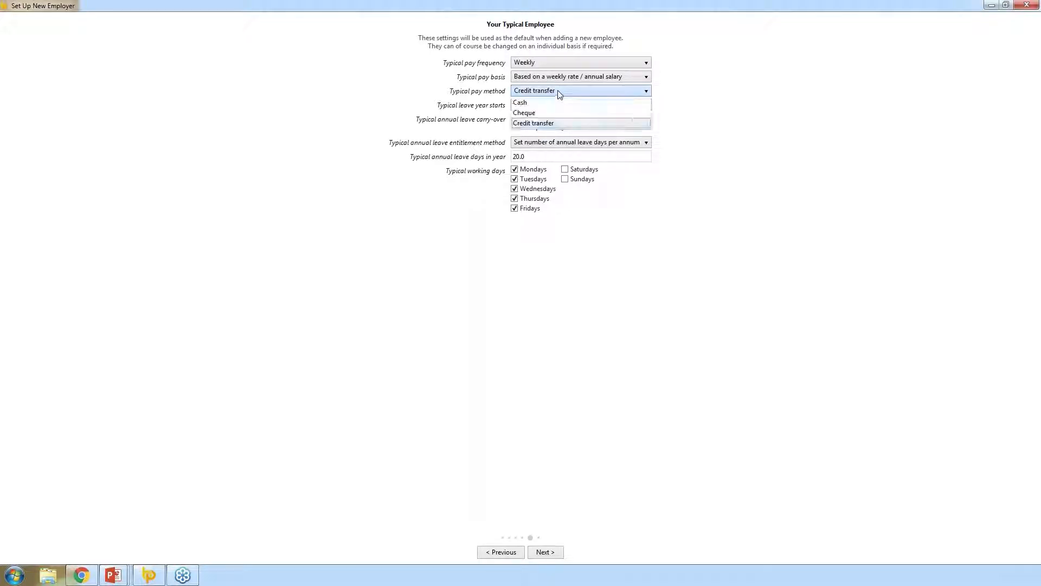
{"action": "left_click", "coordinate": [529, 112]}
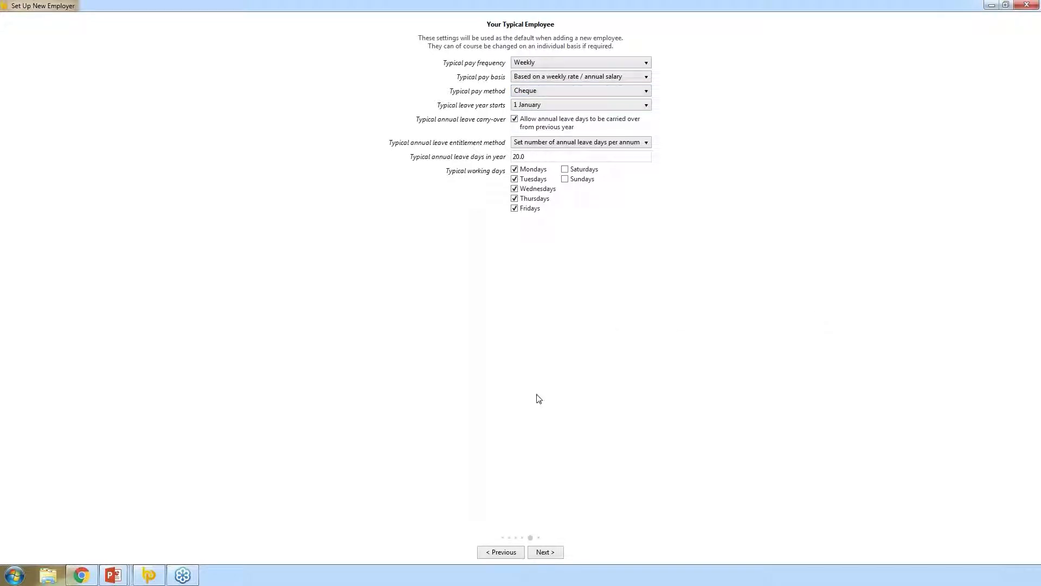
{"action": "left_click", "coordinate": [546, 552]}
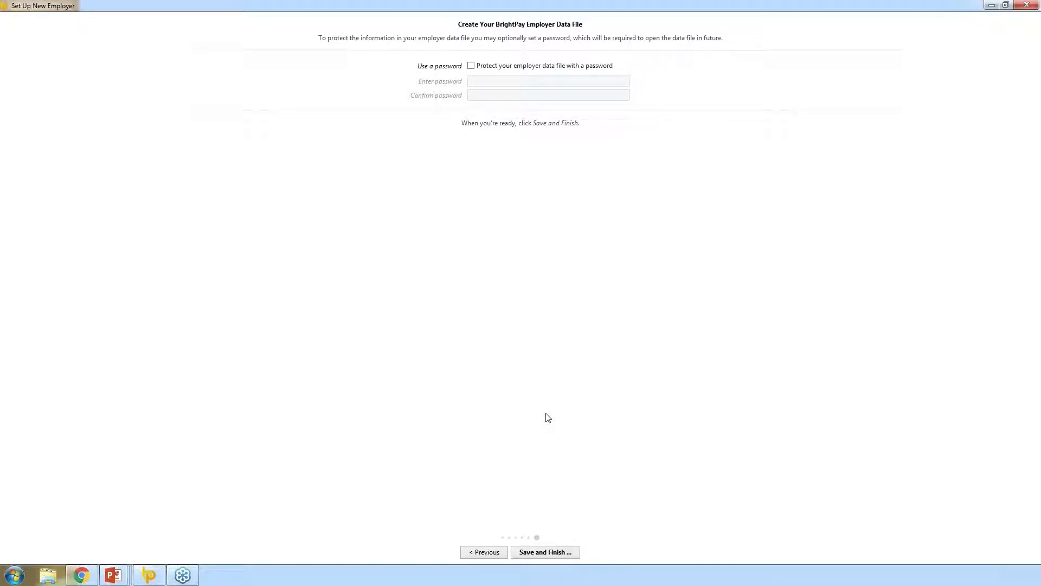
- Protect the employer data file with a password, then finish the setup
{"action": "left_click", "coordinate": [471, 65]}
{"action": "left_click", "coordinate": [477, 82]}
{"action": "type", "text": "abc"}
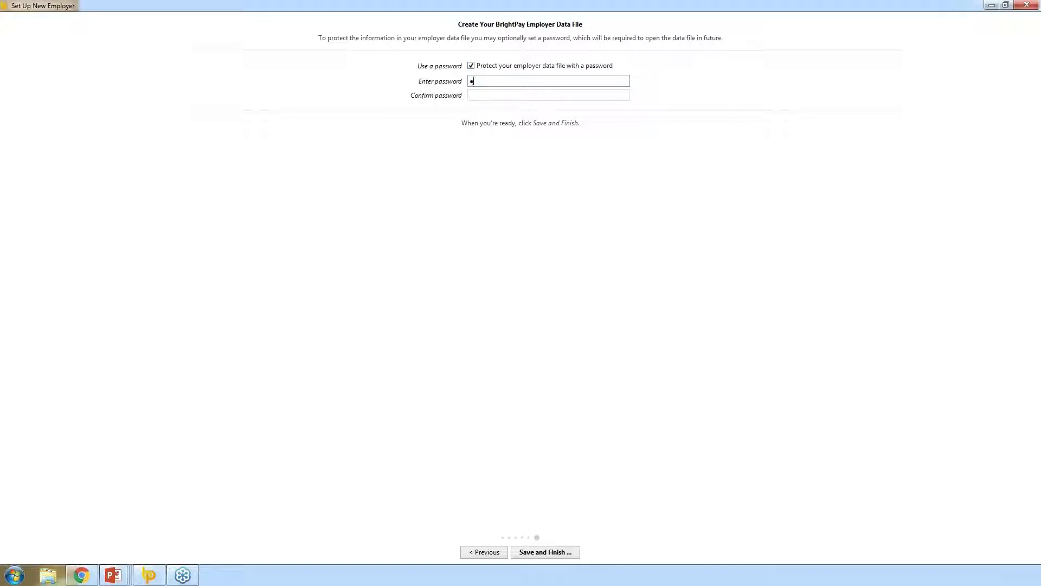
{"action": "type", "text": "d"}
{"action": "key", "text": "Tab"}
{"action": "type", "text": "abcd"}
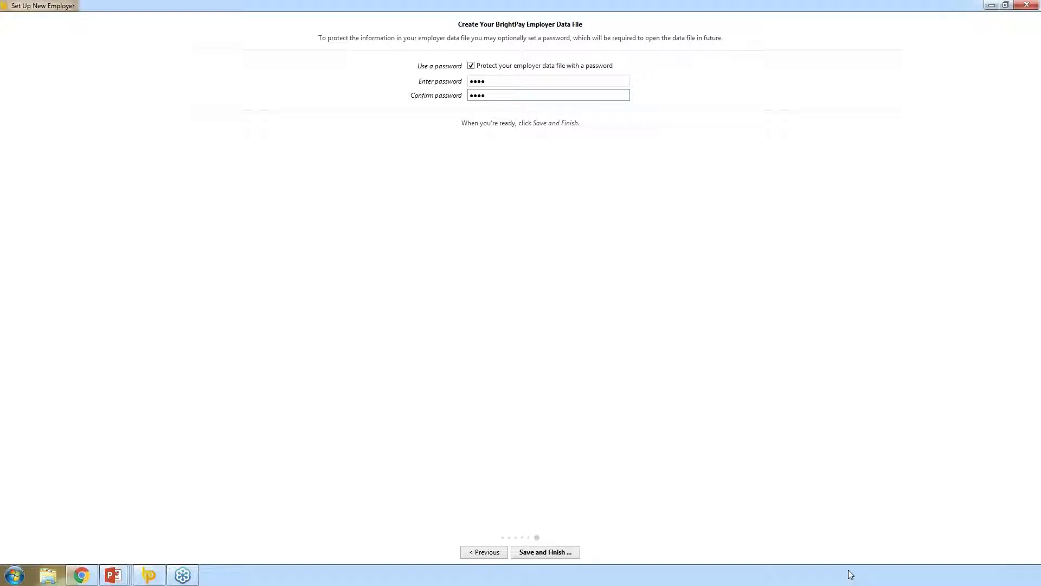
{"action": "left_click", "coordinate": [545, 553]}
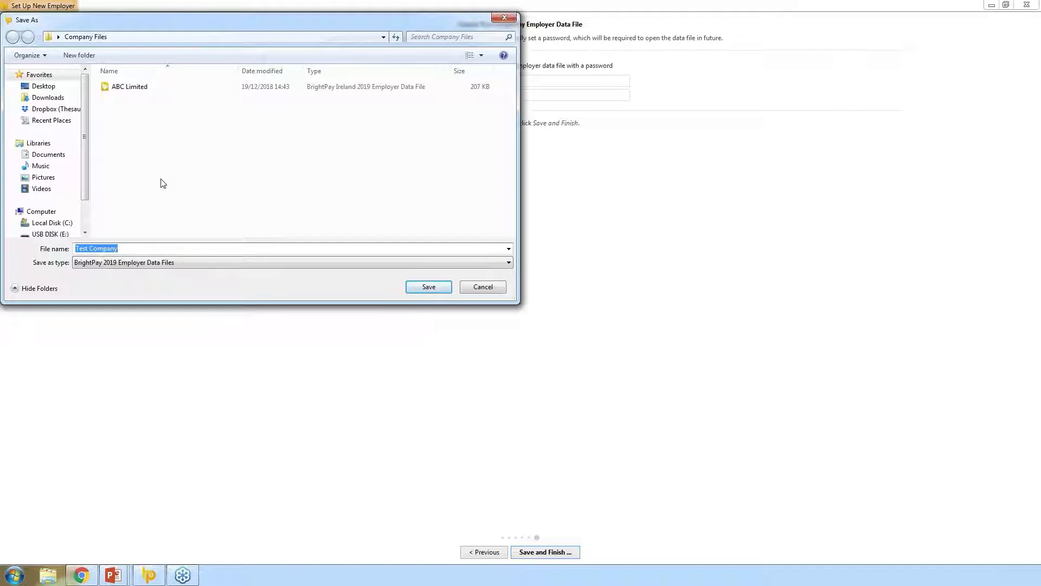
- Save the employer data file as 'Test Company' in Company Files
{"action": "left_click", "coordinate": [430, 291]}
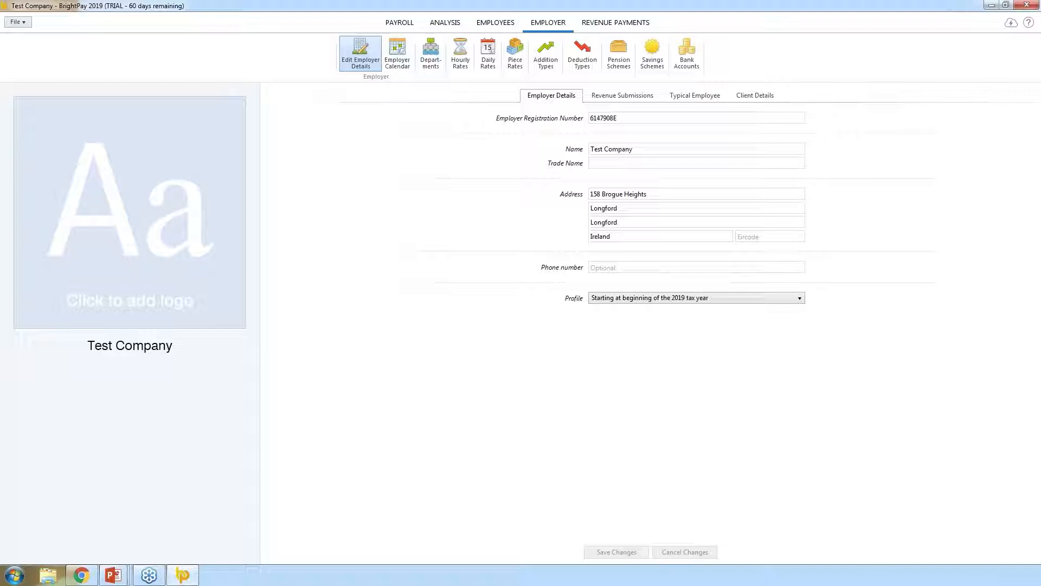
- Open the File menu for Test Company
{"action": "left_click", "coordinate": [24, 27]}
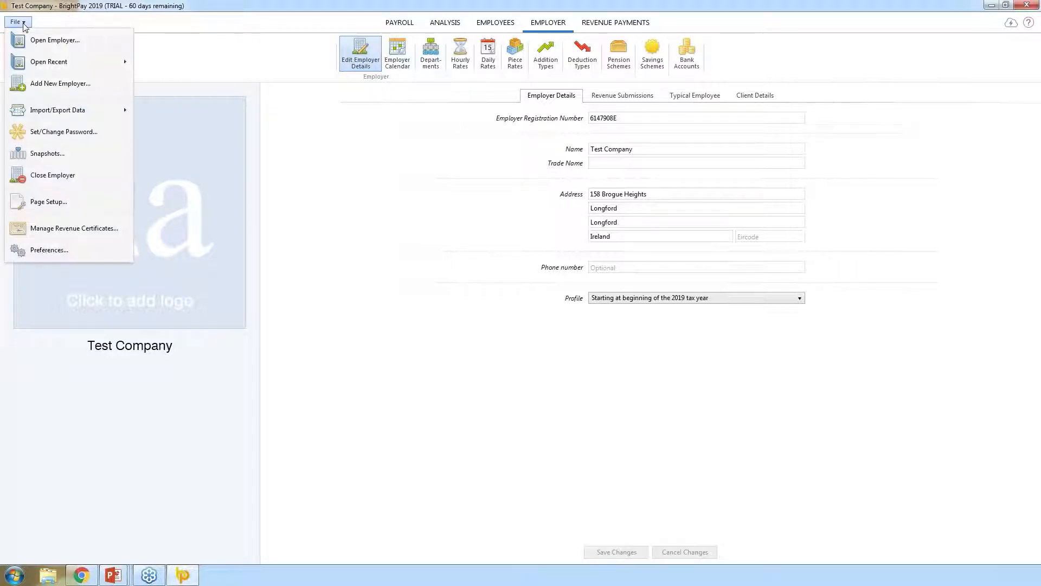
- Add a revenue certificate, selecting TrainingCert from C:\Digital Certificate
{"action": "left_click", "coordinate": [69, 234]}
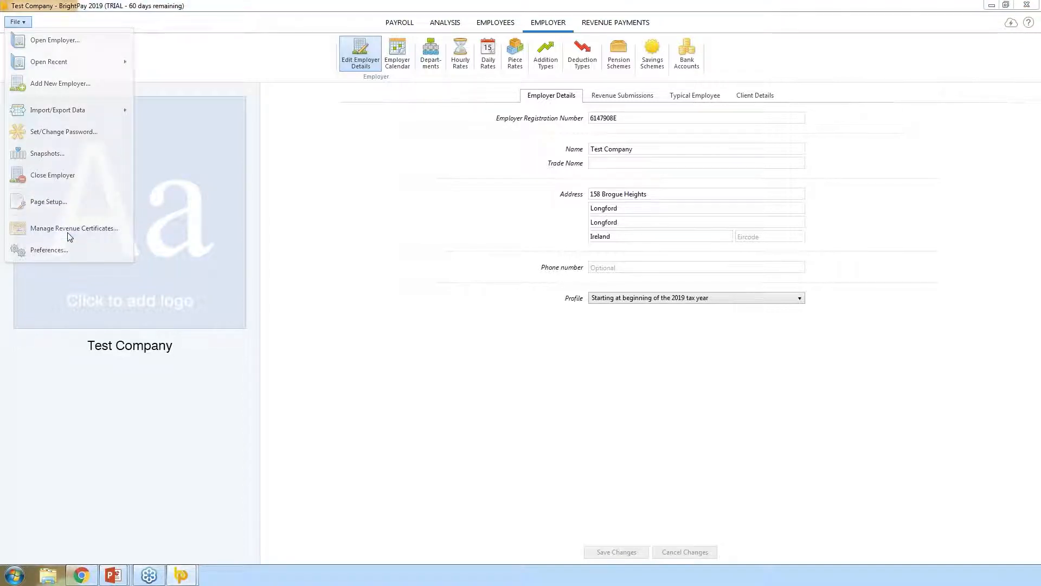
{"action": "left_click", "coordinate": [516, 393]}
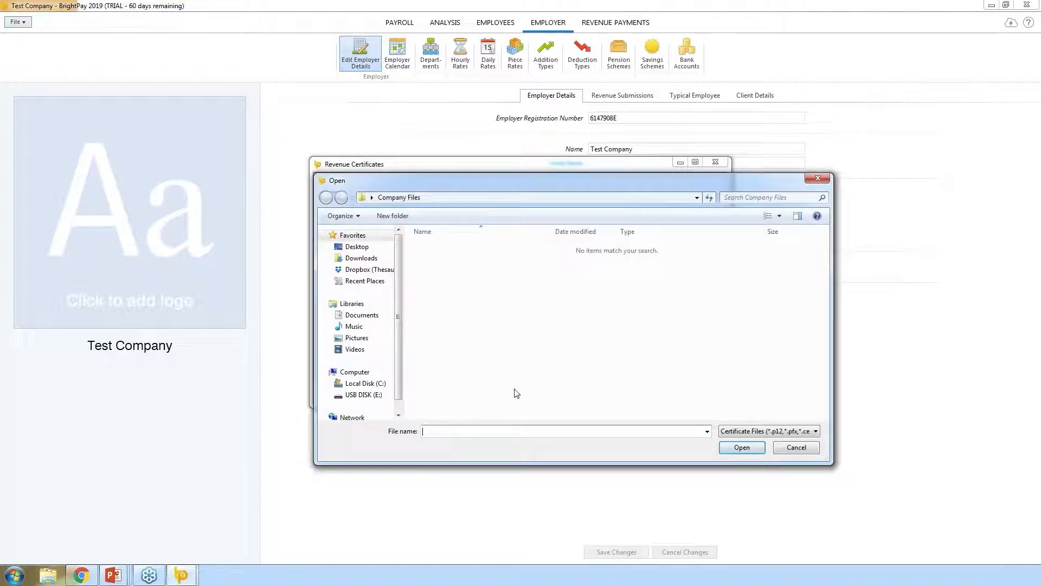
{"action": "left_click", "coordinate": [365, 384]}
{"action": "double_click", "coordinate": [451, 293]}
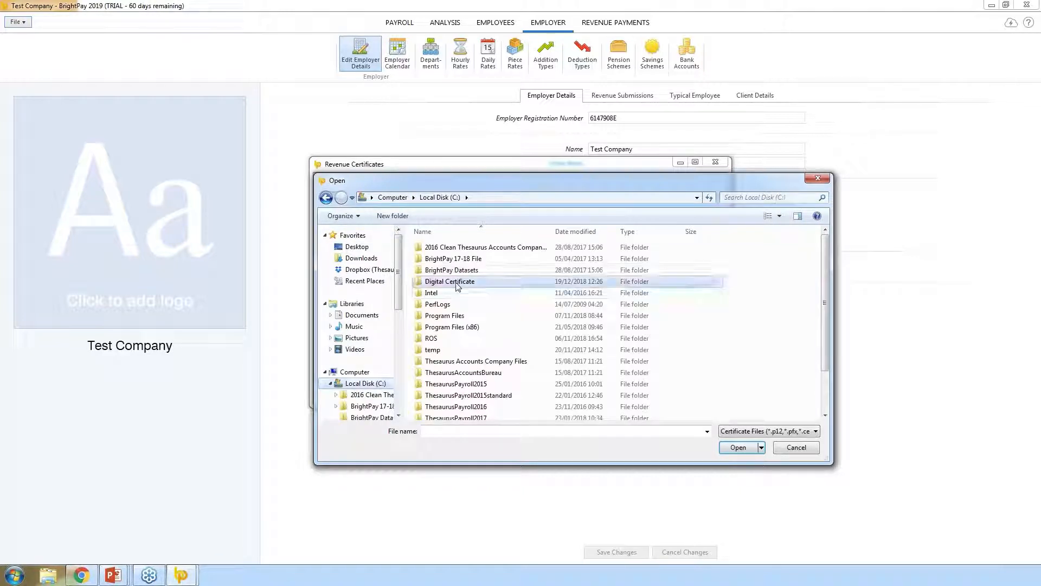
{"action": "left_click", "coordinate": [437, 252]}
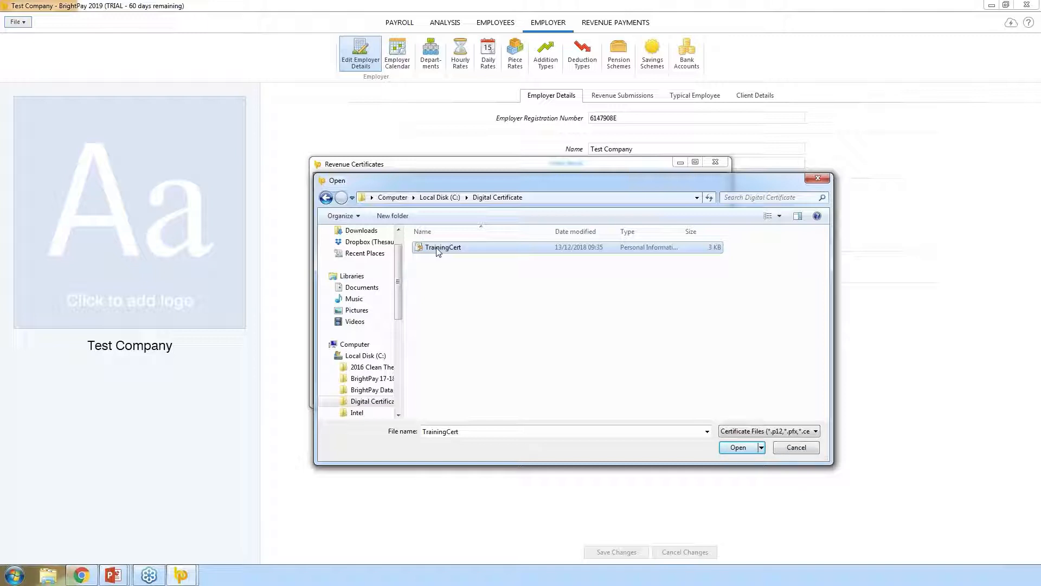
{"action": "left_click", "coordinate": [15, 574]}
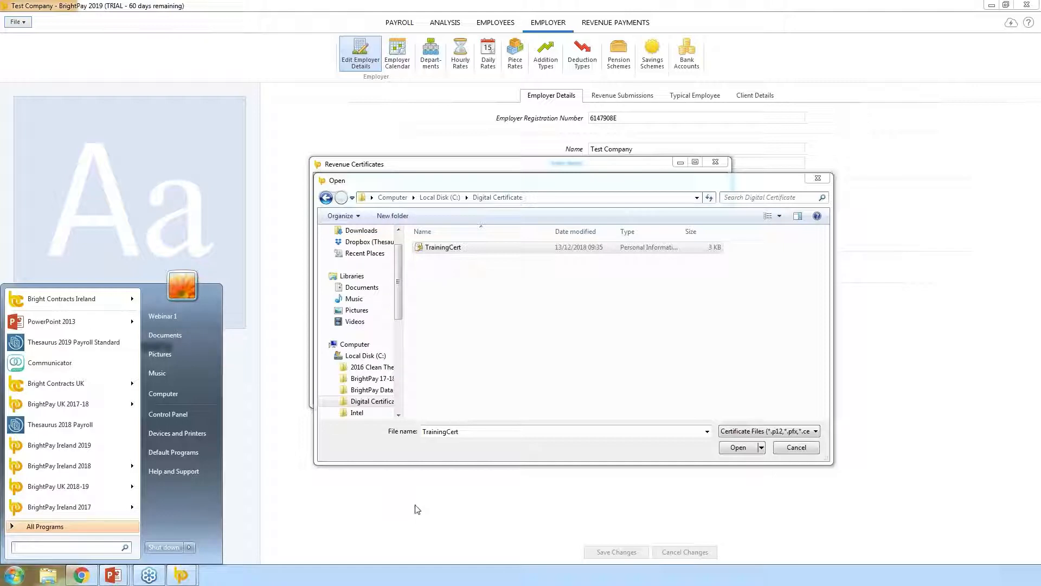
{"action": "left_click", "coordinate": [446, 248]}
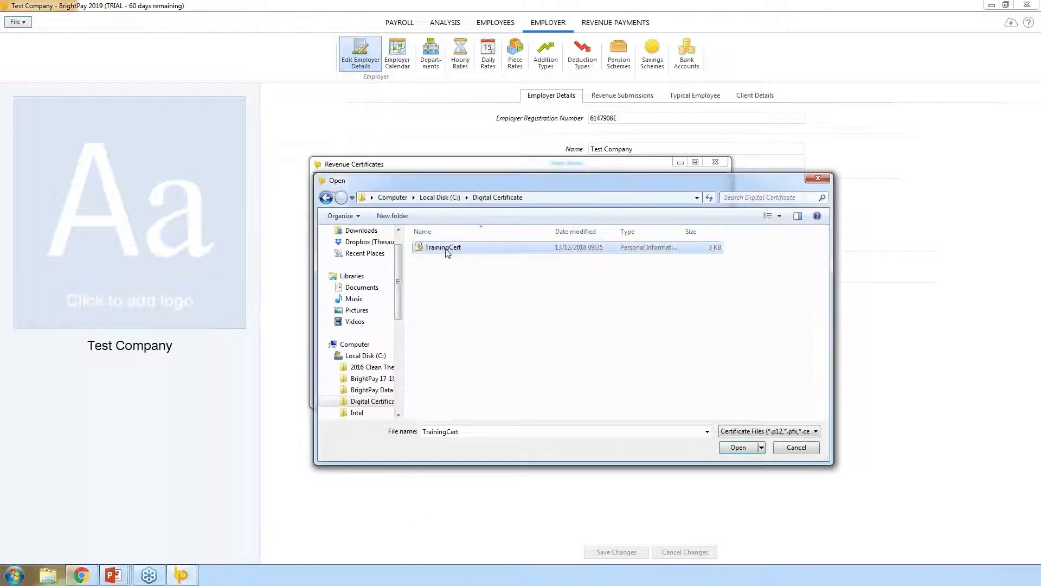
- Unlock the TrainingCert certificate with its password, remembering it, to show its details
{"action": "left_click", "coordinate": [738, 448]}
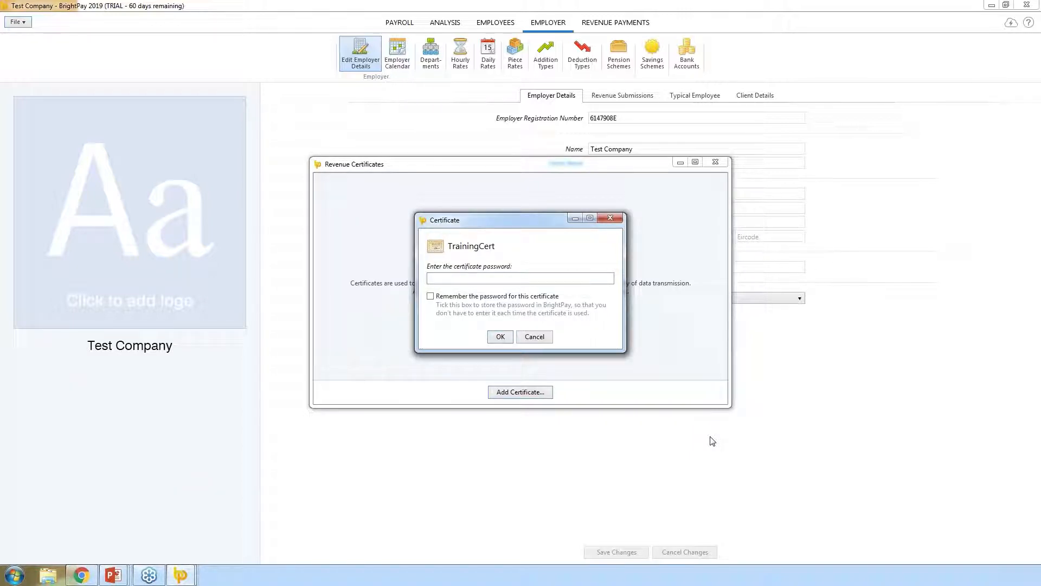
{"action": "type", "text": "••••••••"}
{"action": "left_click", "coordinate": [454, 297]}
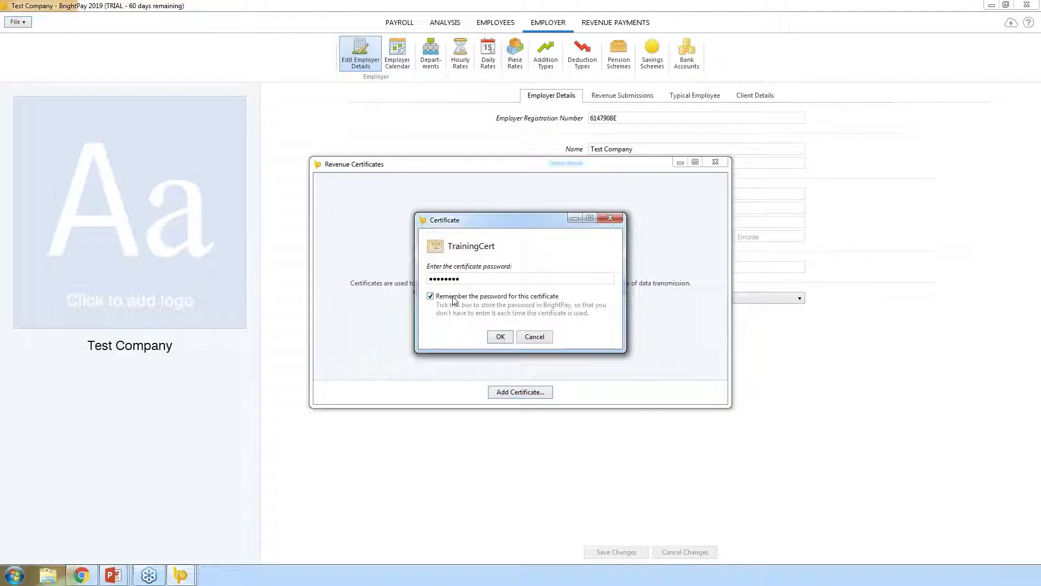
{"action": "left_click", "coordinate": [499, 337]}
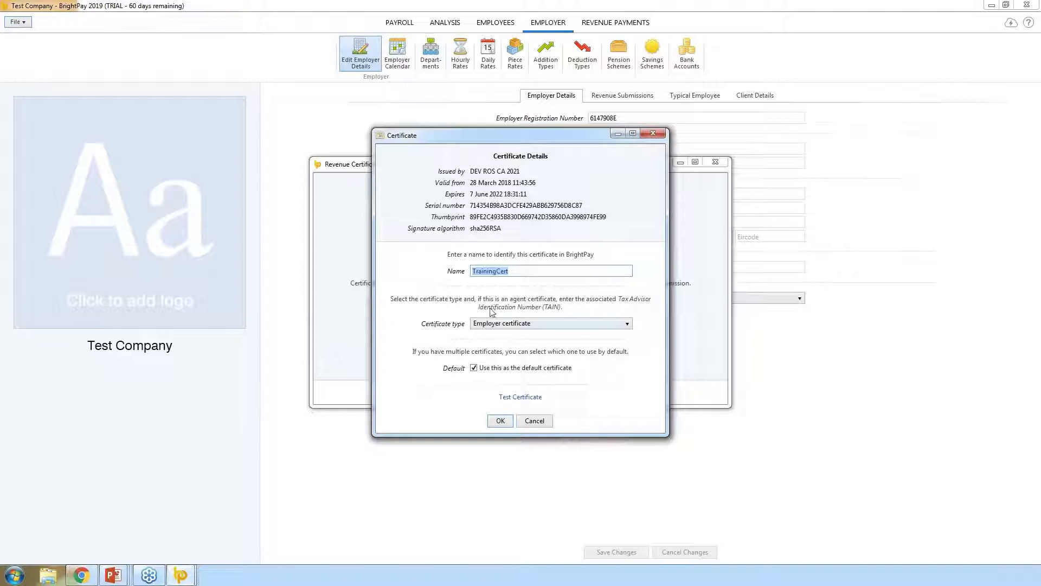
- Keep the name TrainingCert, set type Employer certificate and add it as default
{"action": "left_click_drag", "start_coordinate": [514, 271], "coordinate": [462, 277]}
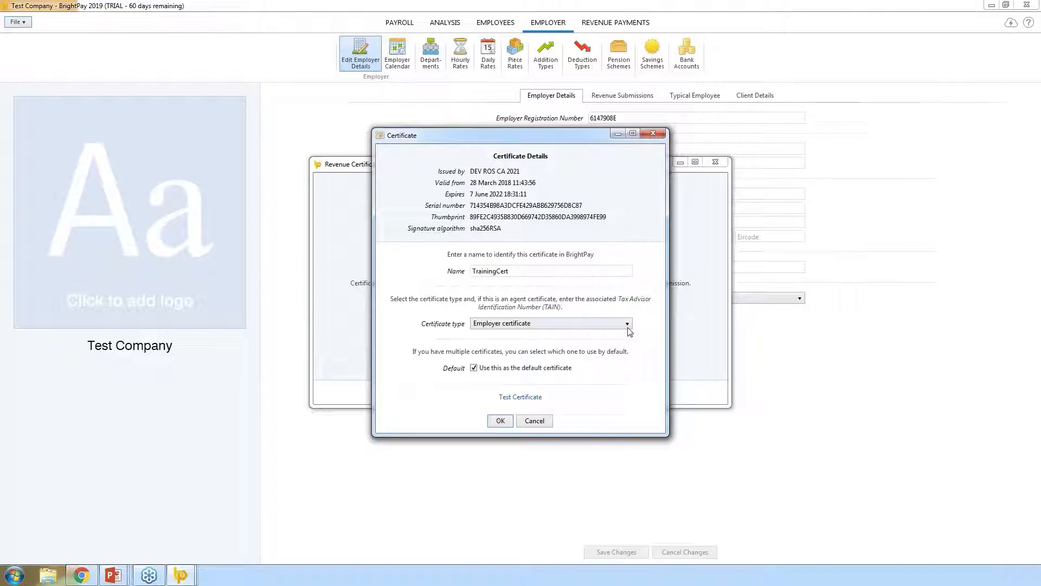
{"action": "left_click", "coordinate": [627, 324]}
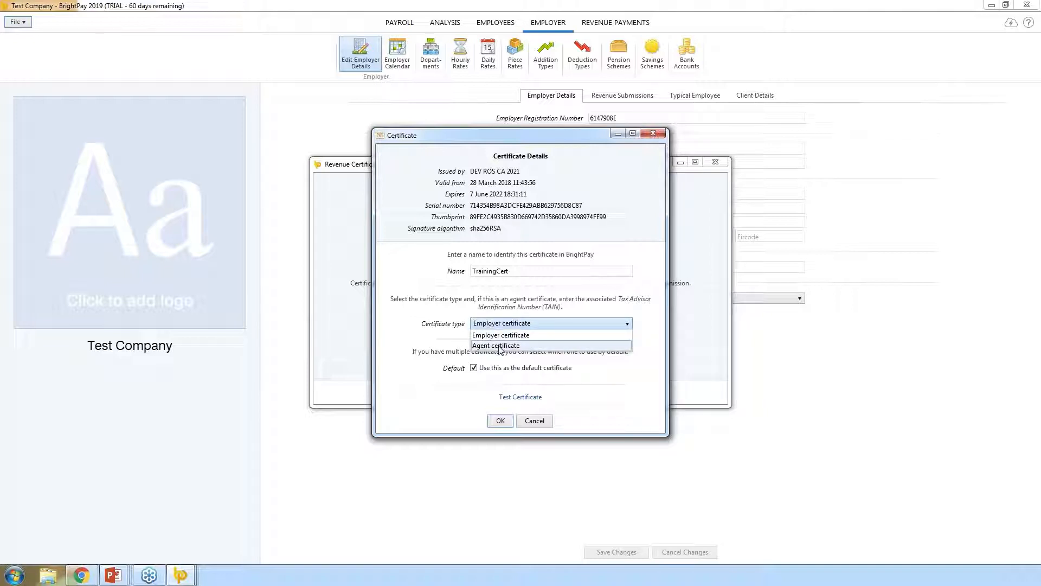
{"action": "left_click", "coordinate": [498, 346]}
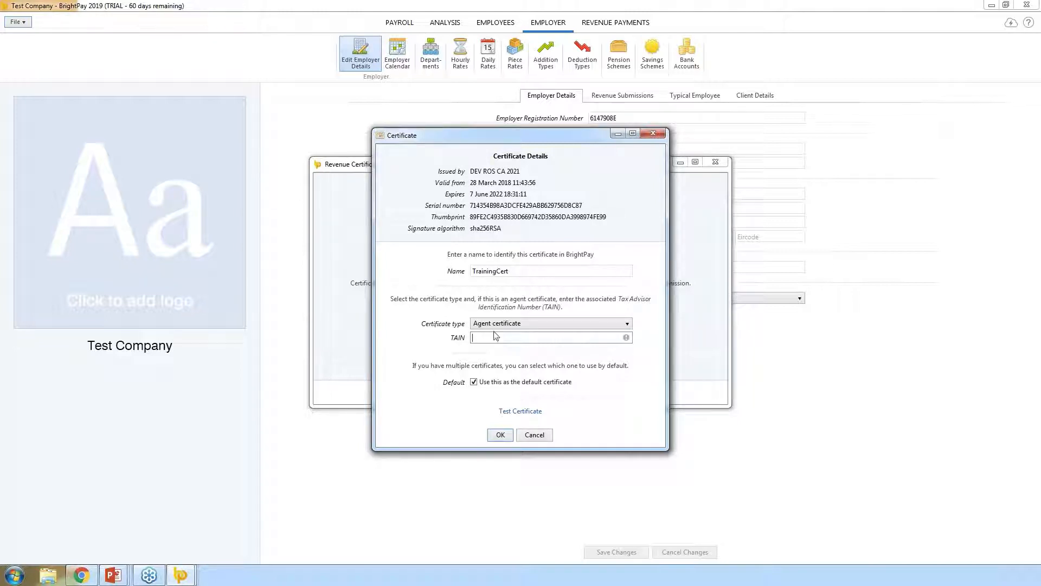
{"action": "left_click", "coordinate": [627, 325]}
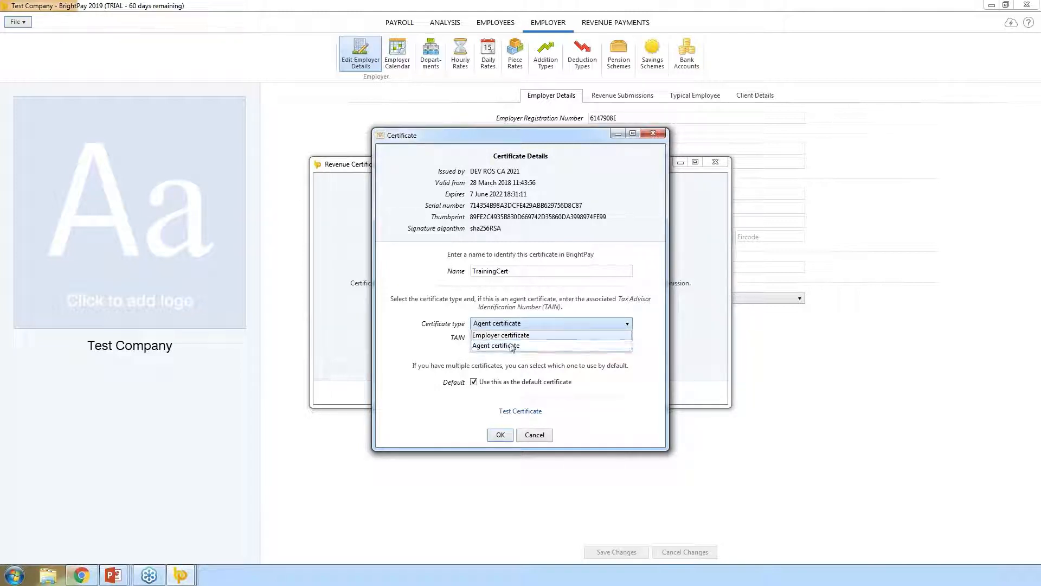
{"action": "left_click", "coordinate": [511, 336]}
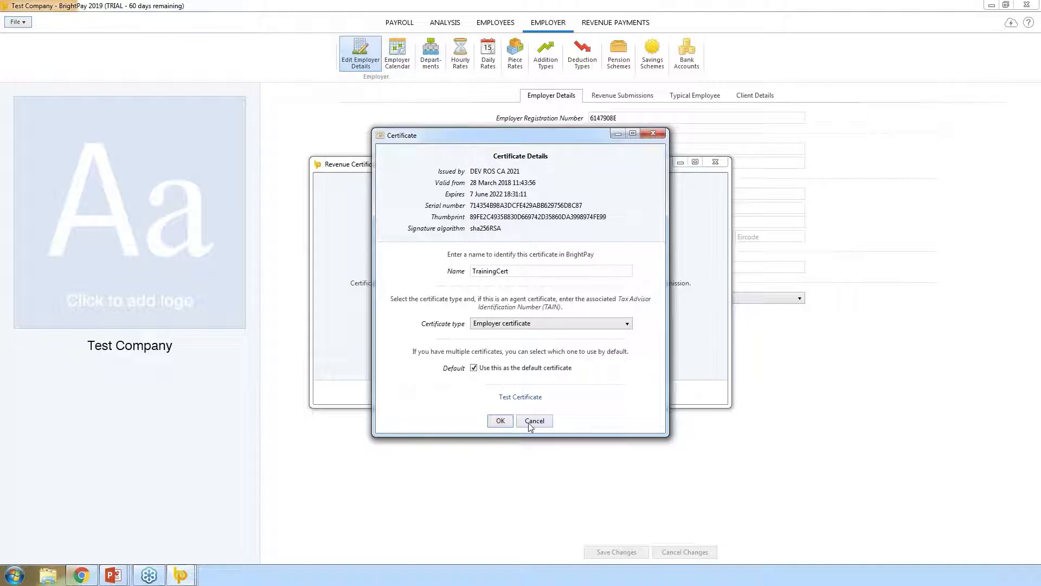
{"action": "left_click", "coordinate": [499, 422]}
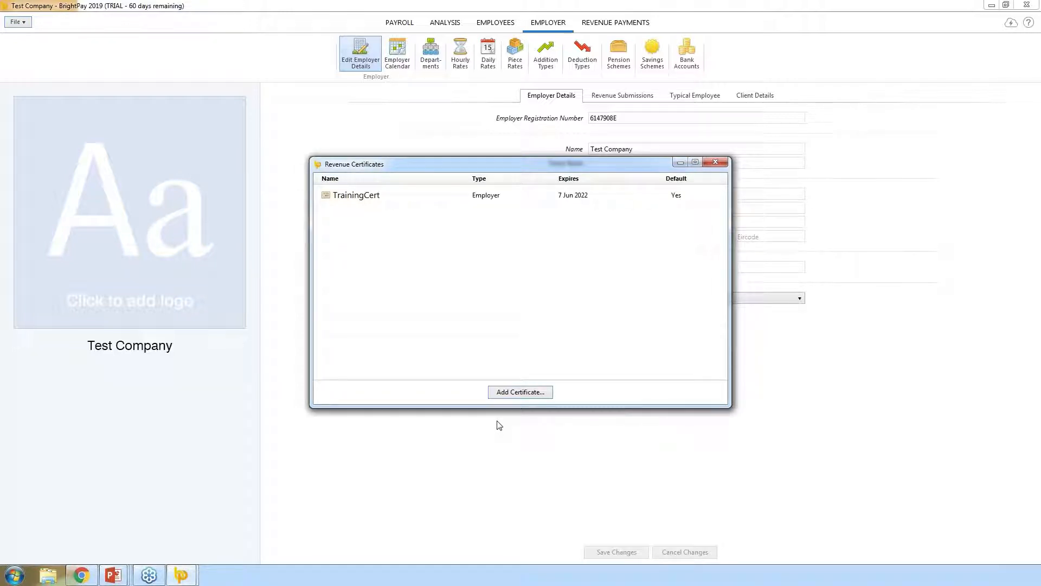
- Close the Revenue Certificates list and switch to the Employees area
{"action": "left_click", "coordinate": [716, 162]}
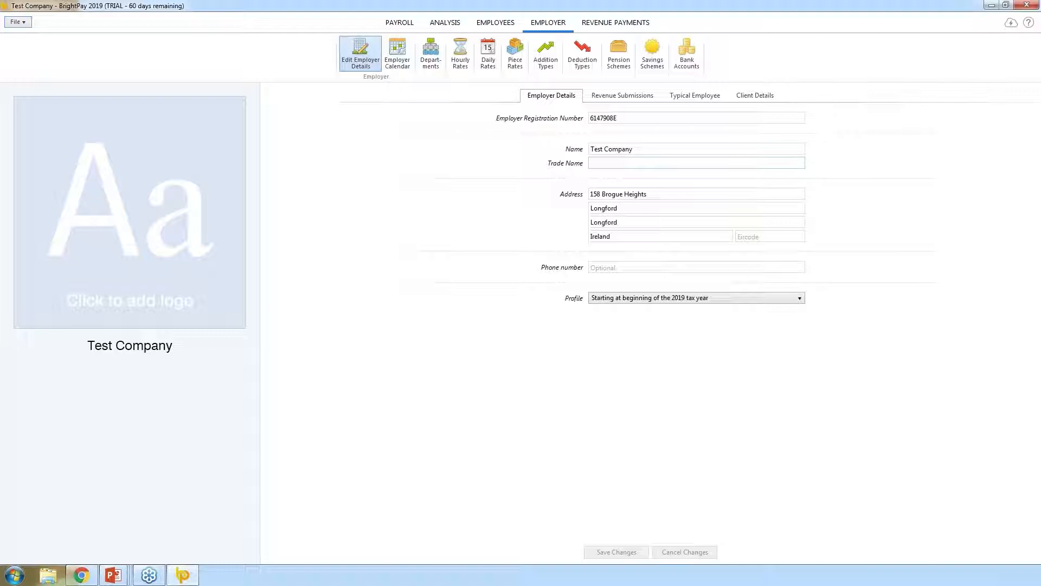
{"action": "left_click", "coordinate": [478, 26]}
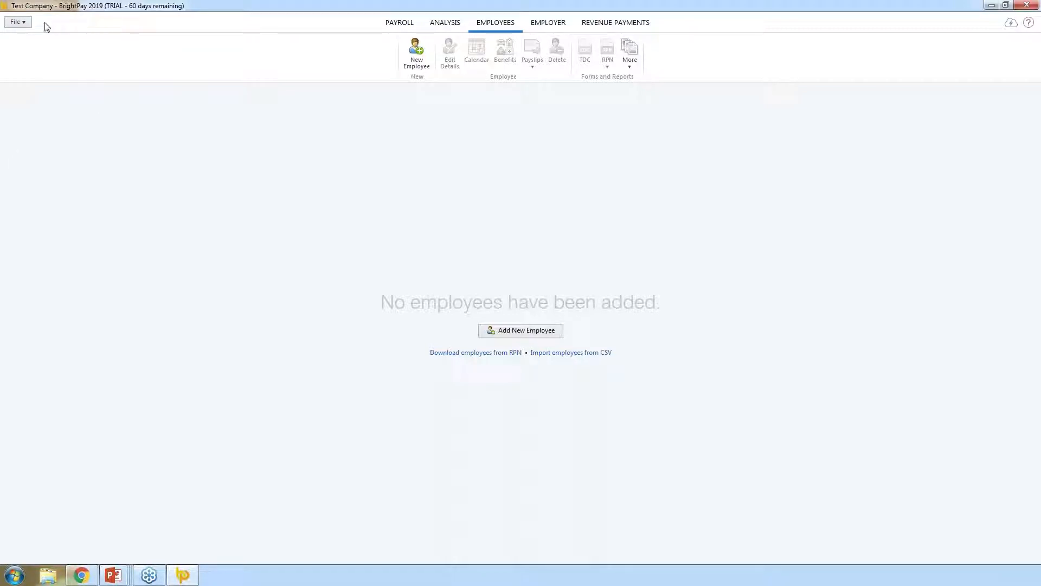
- Download employees from RPNs, unticking the fourth to sixth, and add the three remaining
{"action": "left_click", "coordinate": [24, 27]}
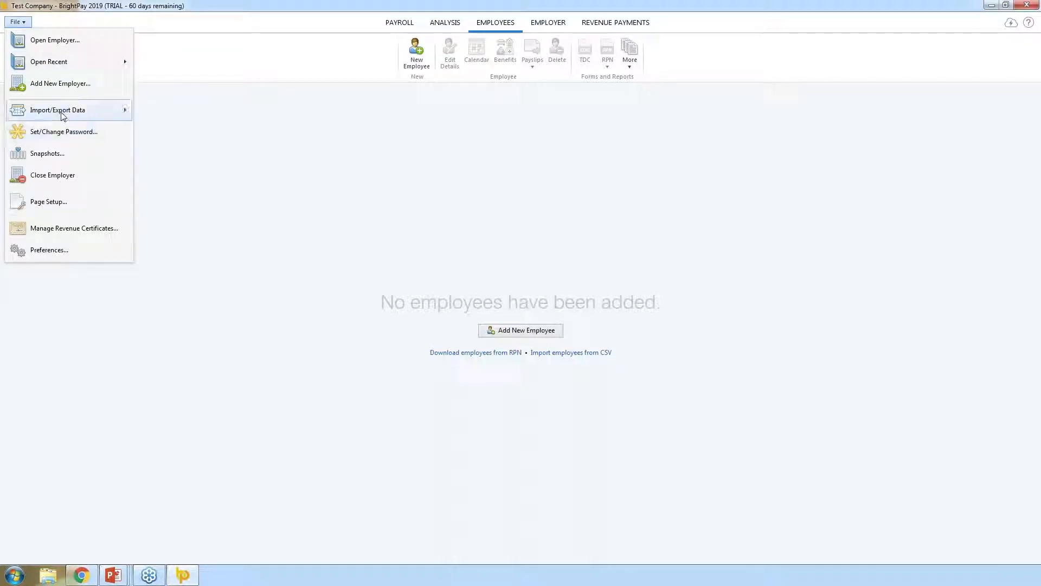
{"action": "mouse_move", "coordinate": [87, 112]}
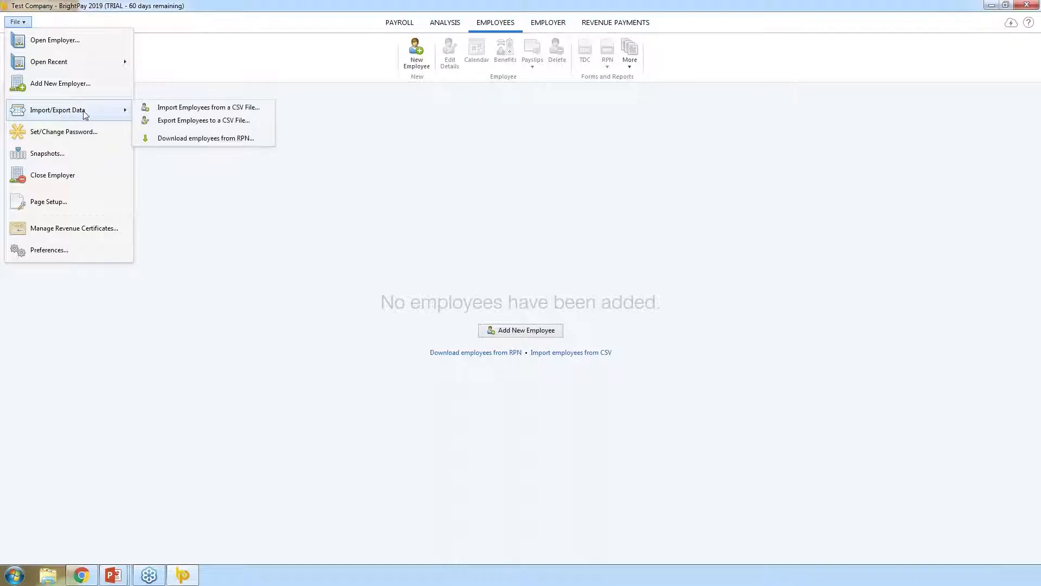
{"action": "left_click", "coordinate": [206, 139]}
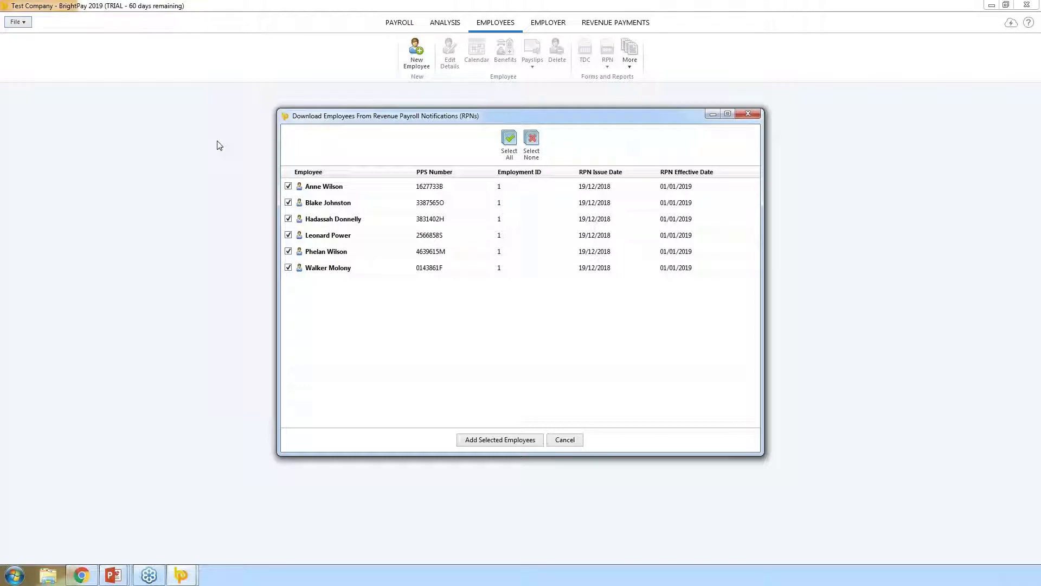
{"action": "left_click", "coordinate": [288, 234]}
{"action": "left_click", "coordinate": [288, 251]}
{"action": "left_click", "coordinate": [288, 268]}
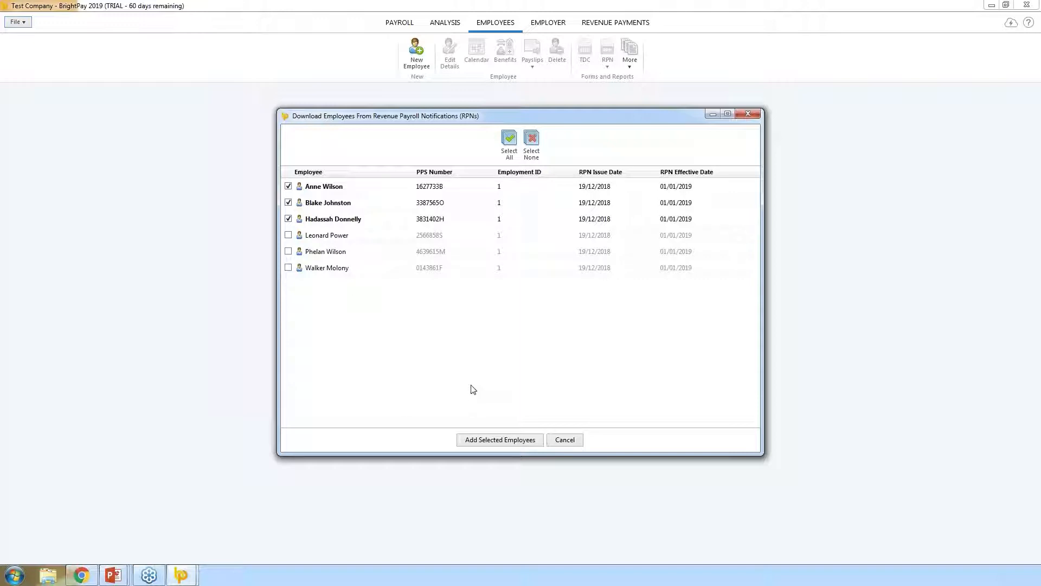
{"action": "left_click", "coordinate": [506, 441]}
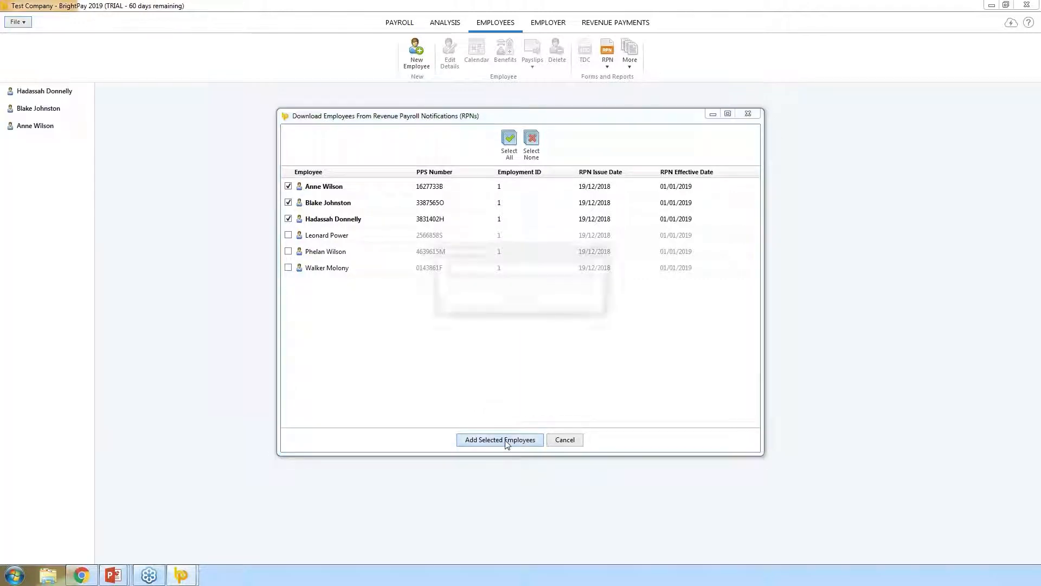
- Open the first employee and set her weekly rate to 500 on the Payment tab
{"action": "left_click", "coordinate": [520, 304]}
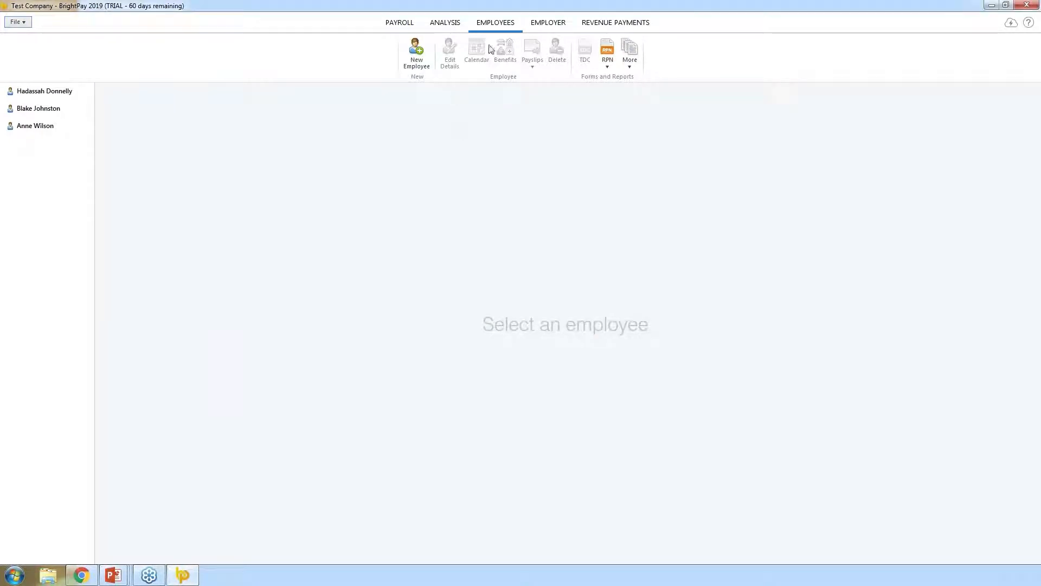
{"action": "left_click", "coordinate": [76, 93]}
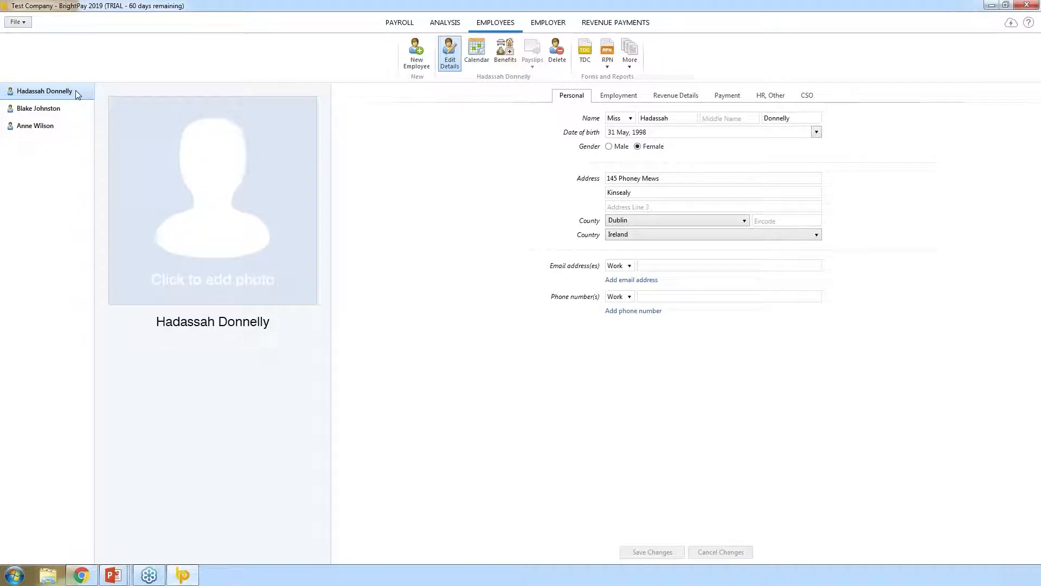
{"action": "left_click", "coordinate": [612, 97]}
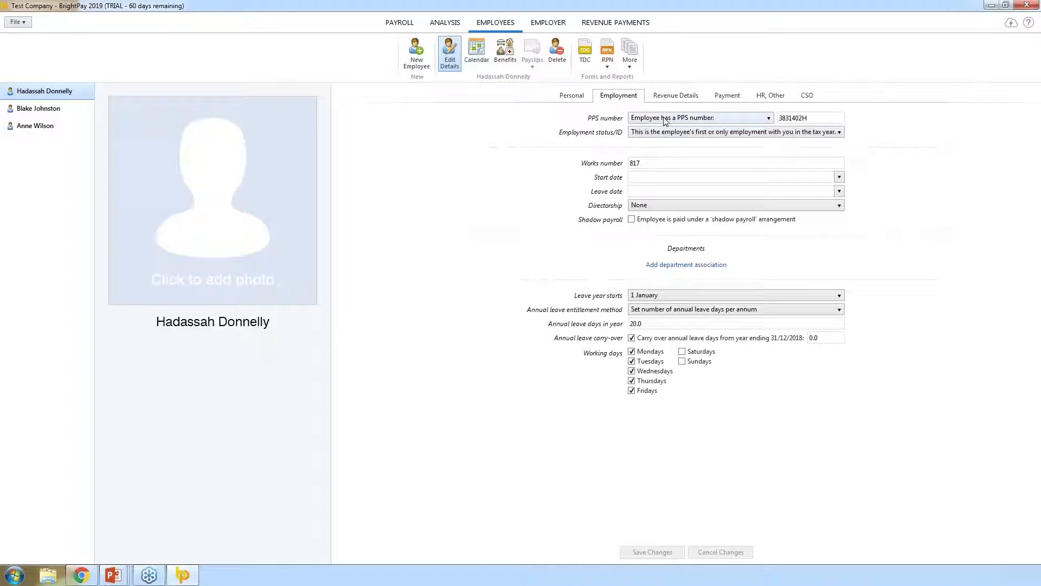
{"action": "left_click", "coordinate": [675, 97]}
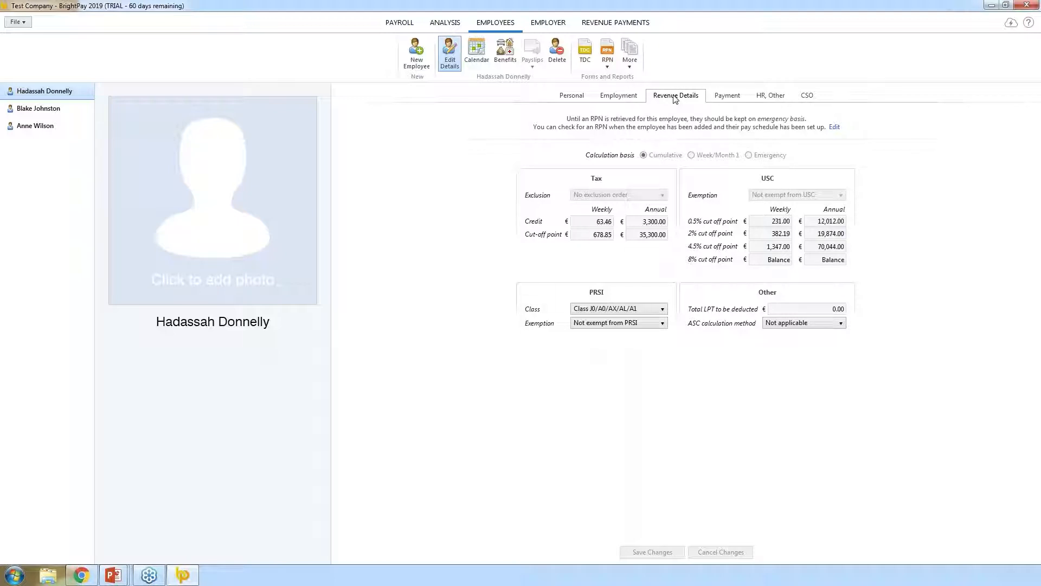
{"action": "left_click", "coordinate": [726, 99]}
{"action": "left_click", "coordinate": [652, 152]}
{"action": "type", "text": "500"}
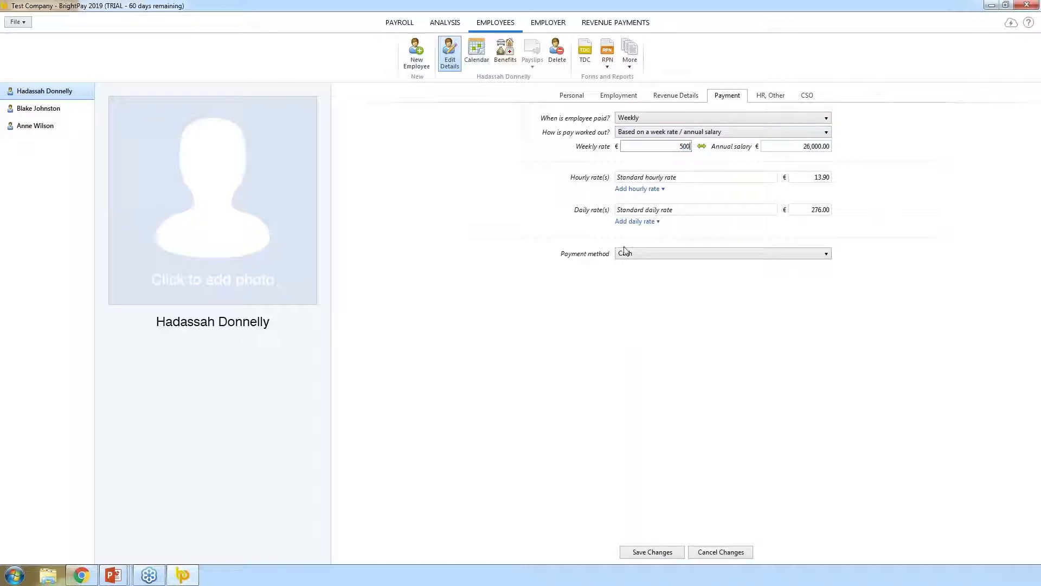
- Enter her work e-mail address on the Personal tab
{"action": "left_click", "coordinate": [571, 97]}
{"action": "left_click", "coordinate": [649, 266]}
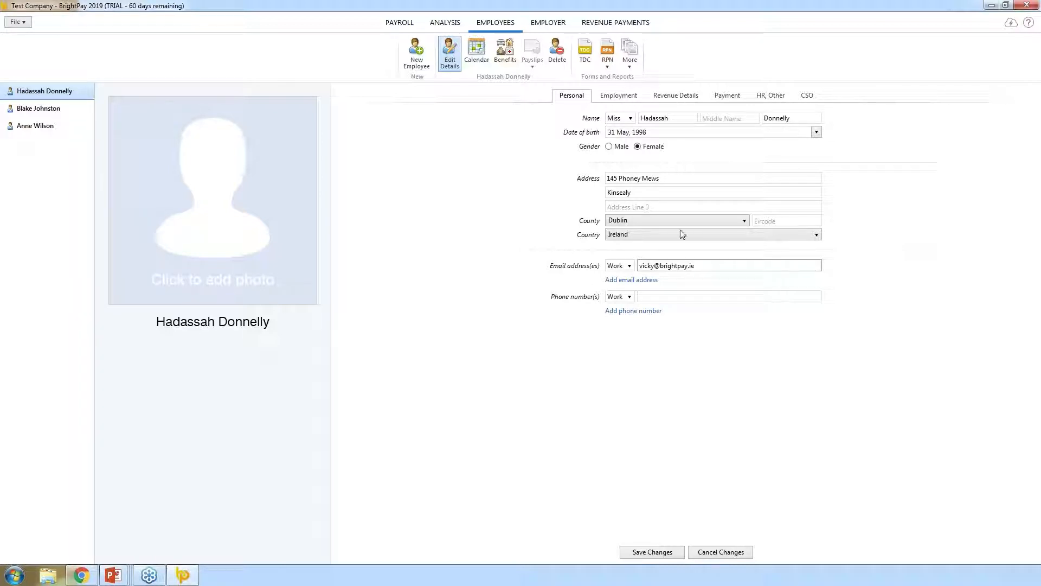
- Set her payment method to Credit transfer
{"action": "left_click", "coordinate": [728, 95]}
{"action": "left_click", "coordinate": [654, 254]}
{"action": "left_click", "coordinate": [638, 286]}
{"action": "left_click", "coordinate": [641, 253]}
{"action": "left_click", "coordinate": [637, 286]}
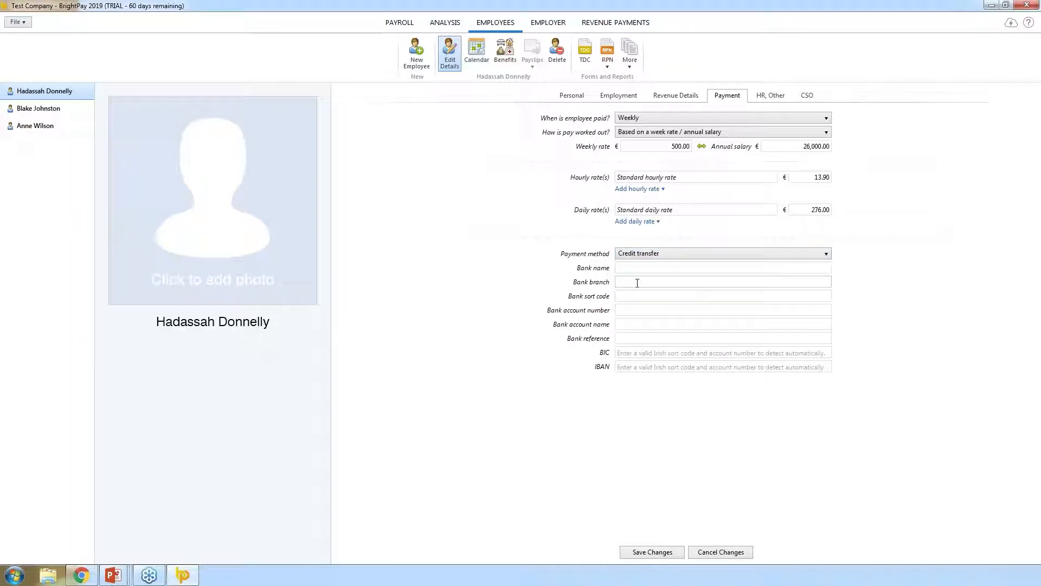
- Assign her to the Art department, save her, and start a new employee
{"action": "left_click", "coordinate": [595, 96]}
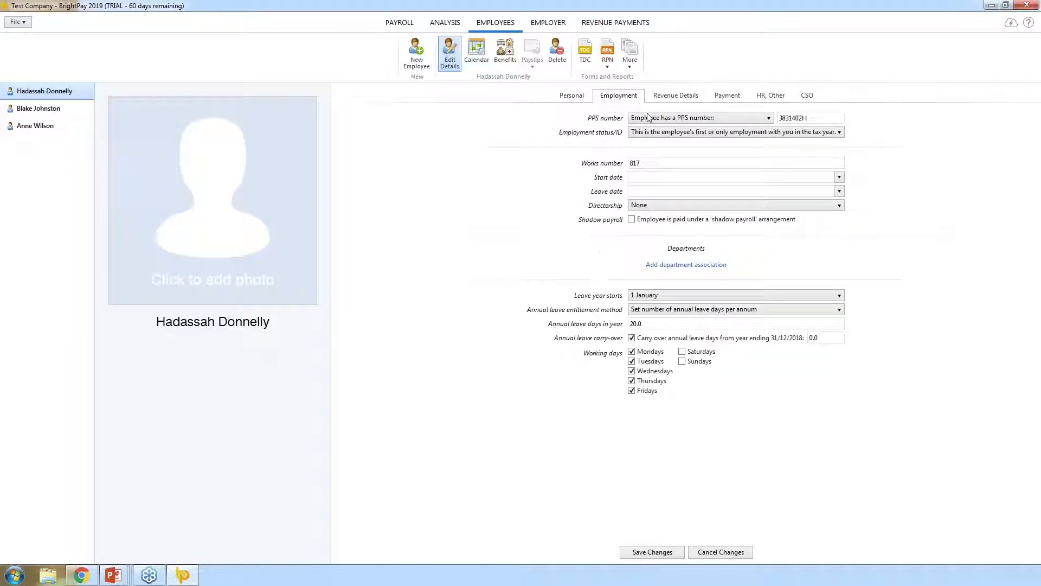
{"action": "left_click", "coordinate": [686, 264]}
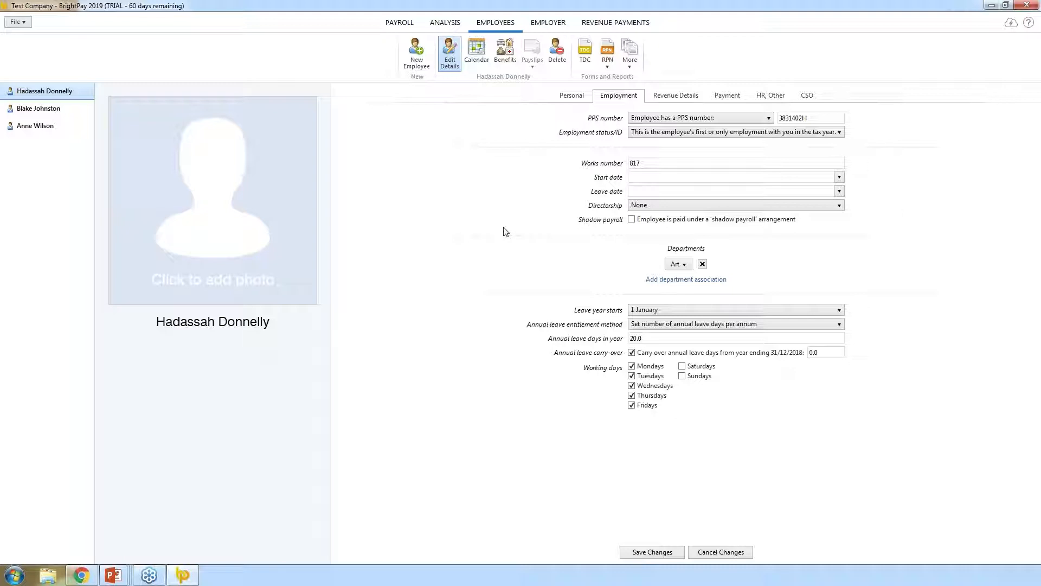
{"action": "left_click", "coordinate": [637, 556]}
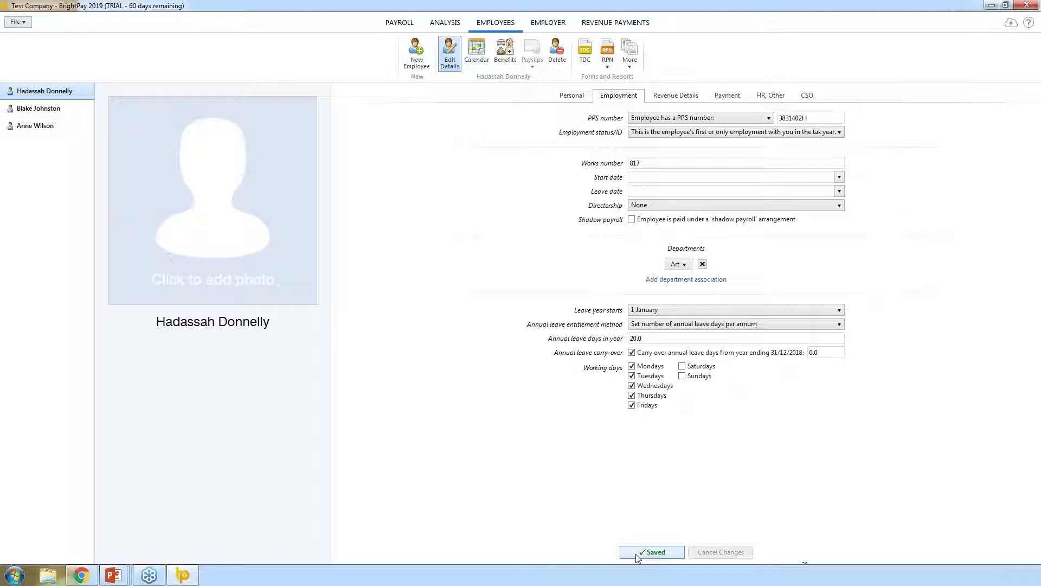
{"action": "left_click", "coordinate": [423, 66]}
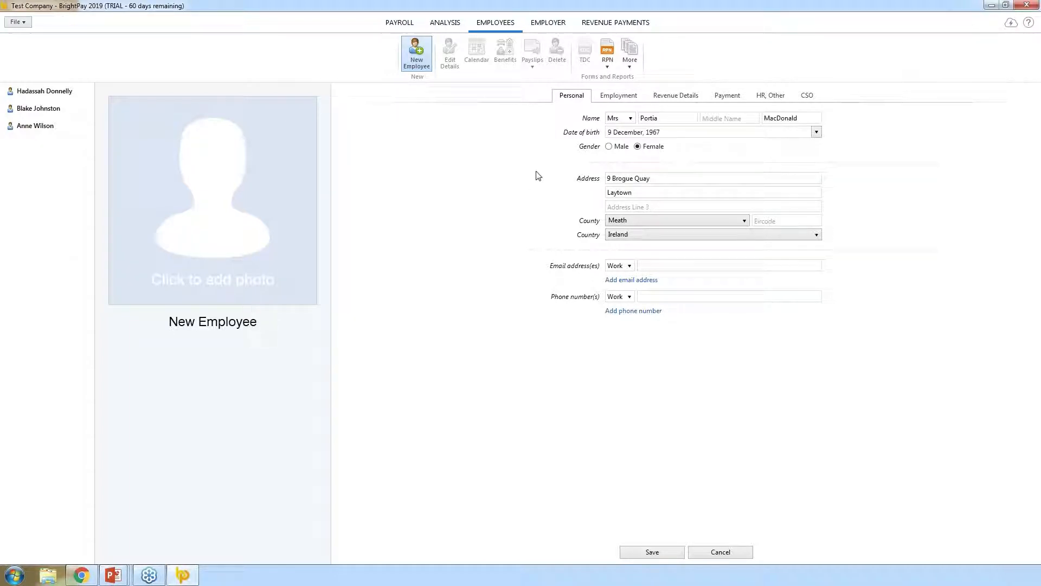
- Review the new employee's Employment, Revenue, Payment and HR tabs, then save her
{"action": "left_click", "coordinate": [619, 96]}
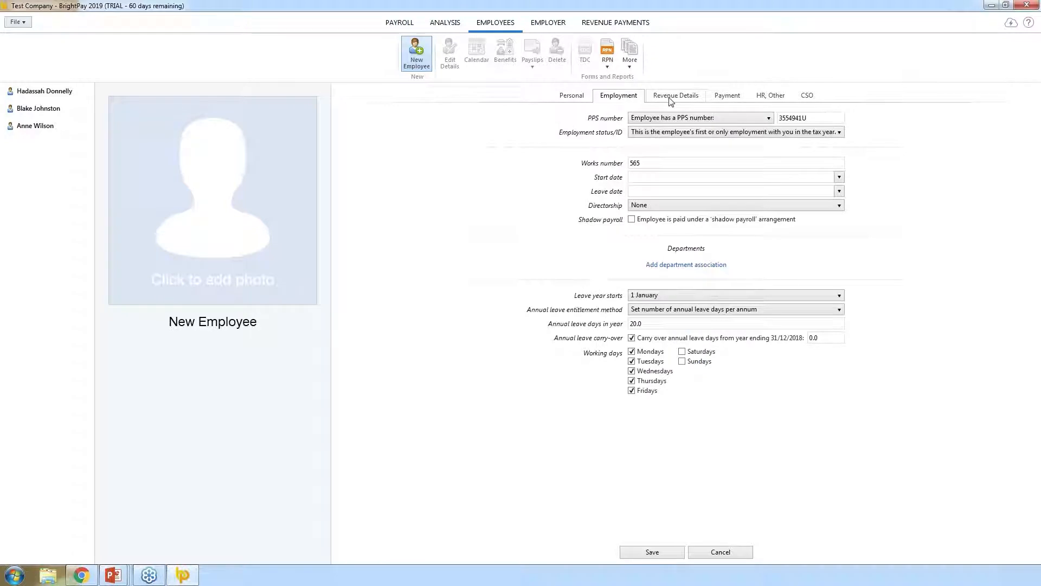
{"action": "left_click", "coordinate": [675, 95]}
{"action": "left_click", "coordinate": [728, 95]}
{"action": "left_click", "coordinate": [770, 99]}
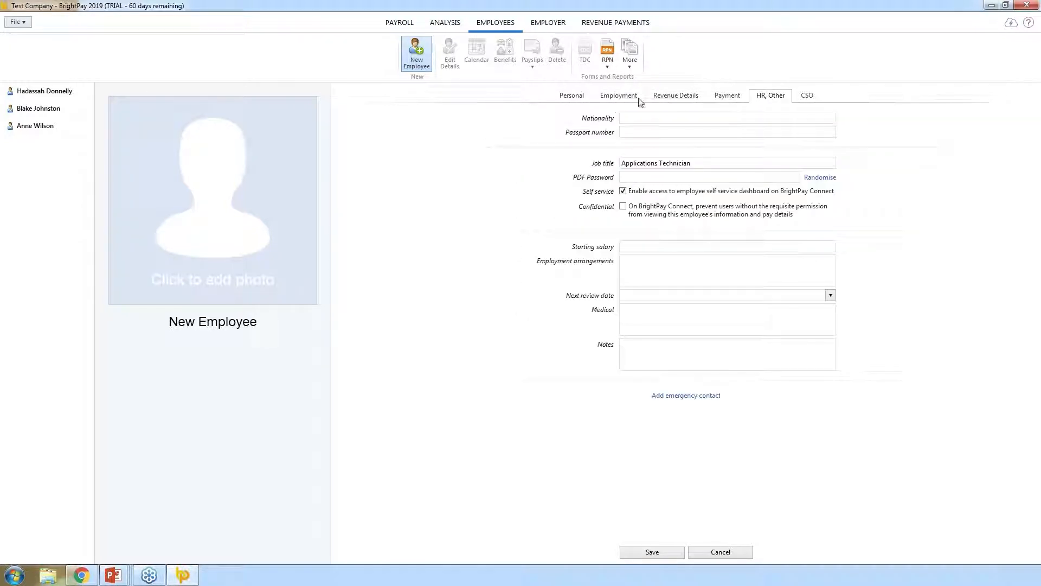
{"action": "left_click", "coordinate": [567, 96]}
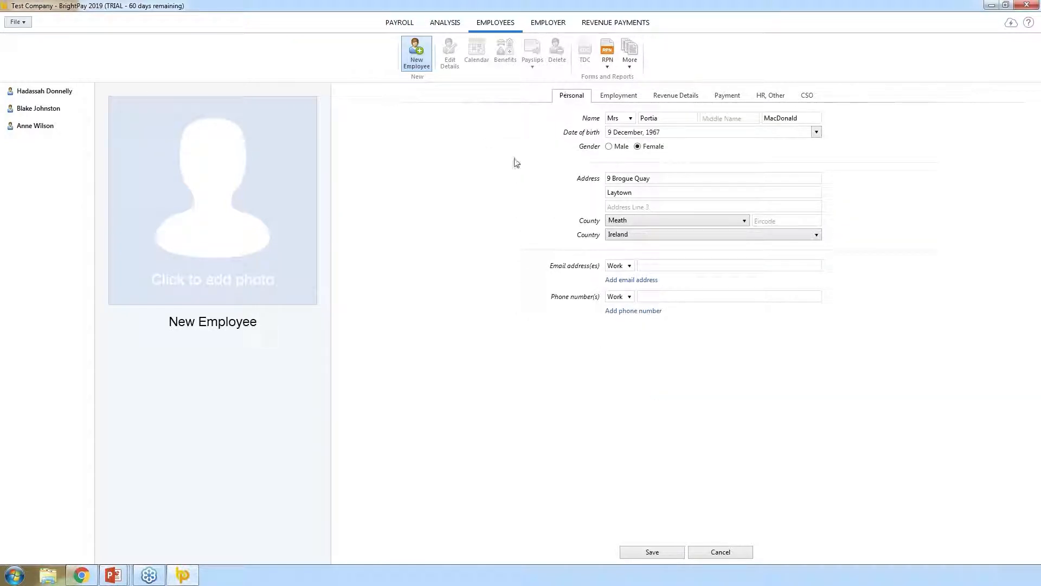
{"action": "left_click", "coordinate": [652, 552]}
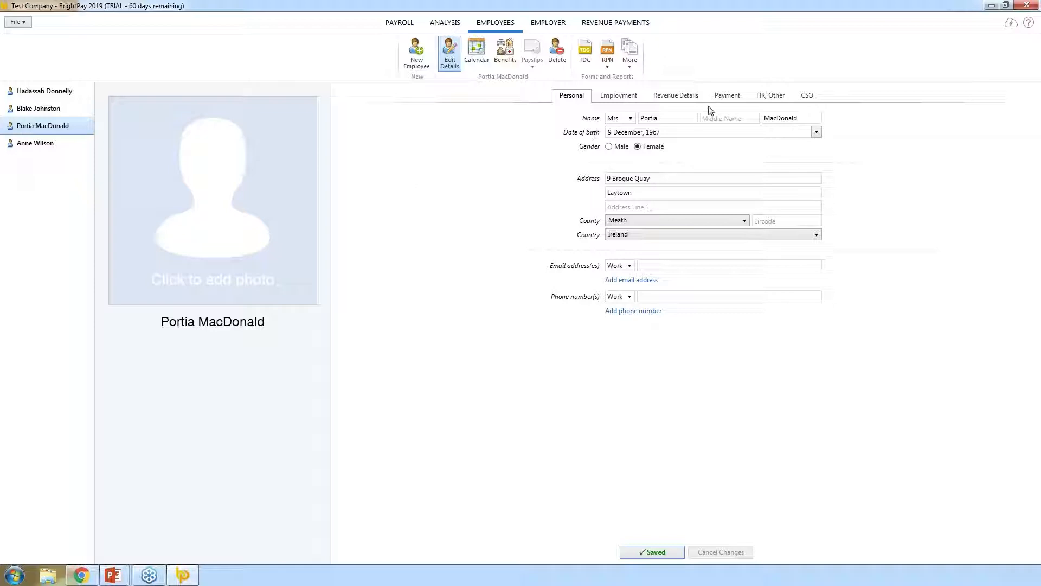
- Check the new employee's payment and emergency-basis revenue details, then move to Payroll
{"action": "left_click", "coordinate": [726, 97]}
{"action": "left_click", "coordinate": [676, 99]}
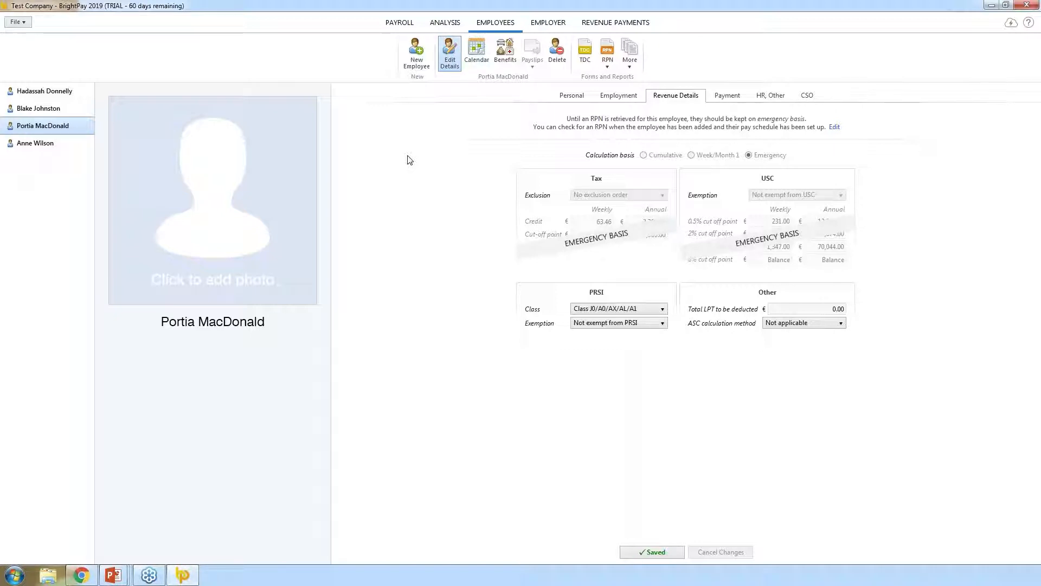
{"action": "left_click", "coordinate": [400, 23]}
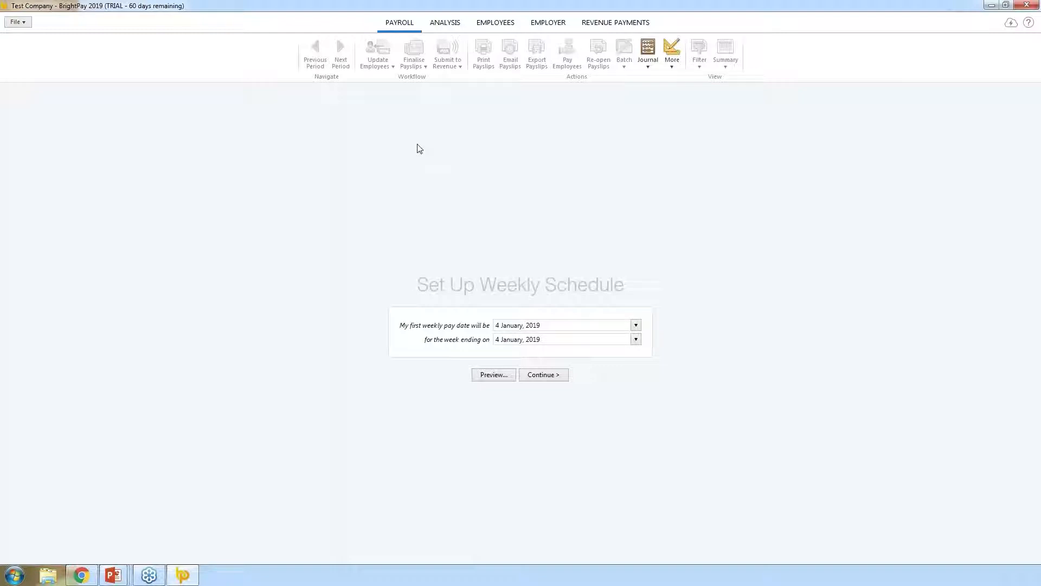
- Set both the first pay date and the week-ending date to 4 January 2019
{"action": "left_click", "coordinate": [636, 326]}
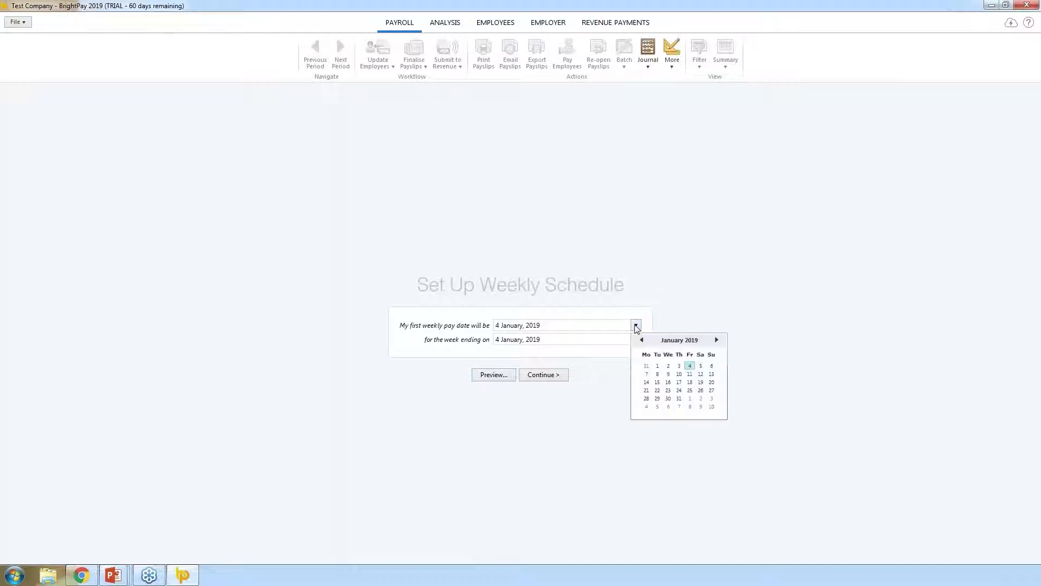
{"action": "left_click", "coordinate": [691, 372]}
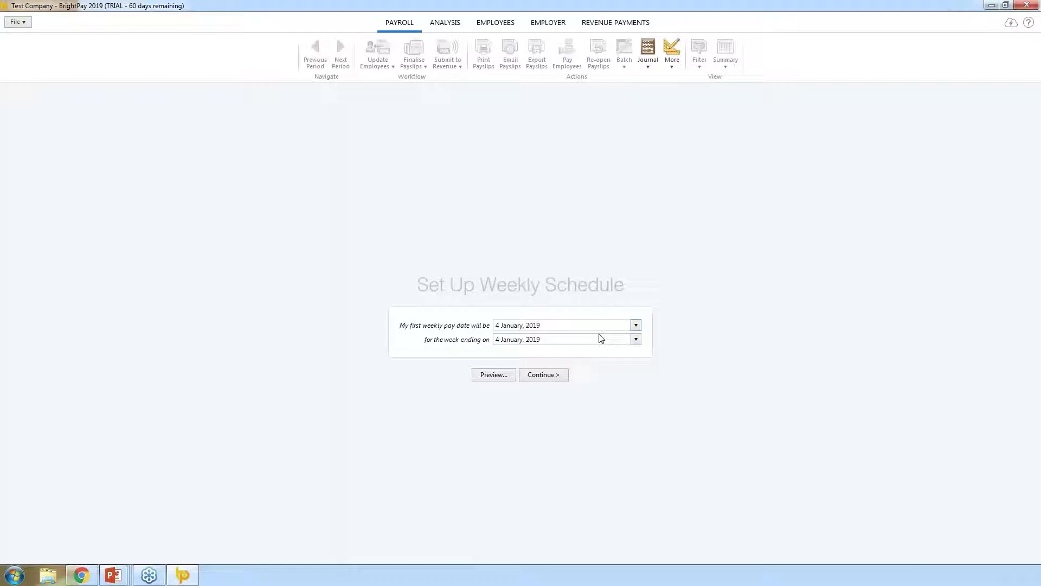
{"action": "left_click", "coordinate": [636, 339]}
{"action": "left_click", "coordinate": [643, 355]}
{"action": "left_click", "coordinate": [690, 412]}
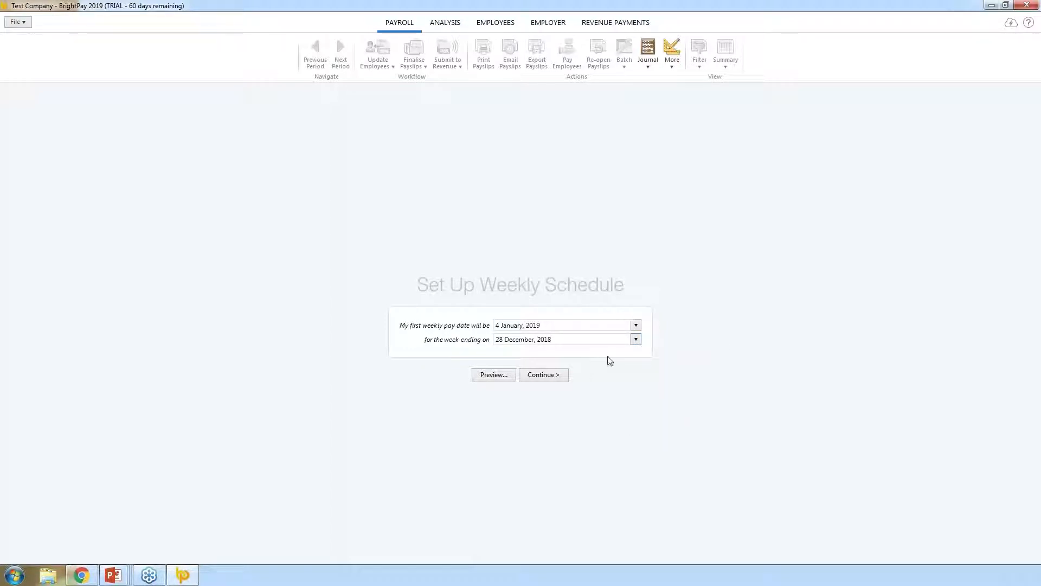
{"action": "left_click", "coordinate": [636, 339]}
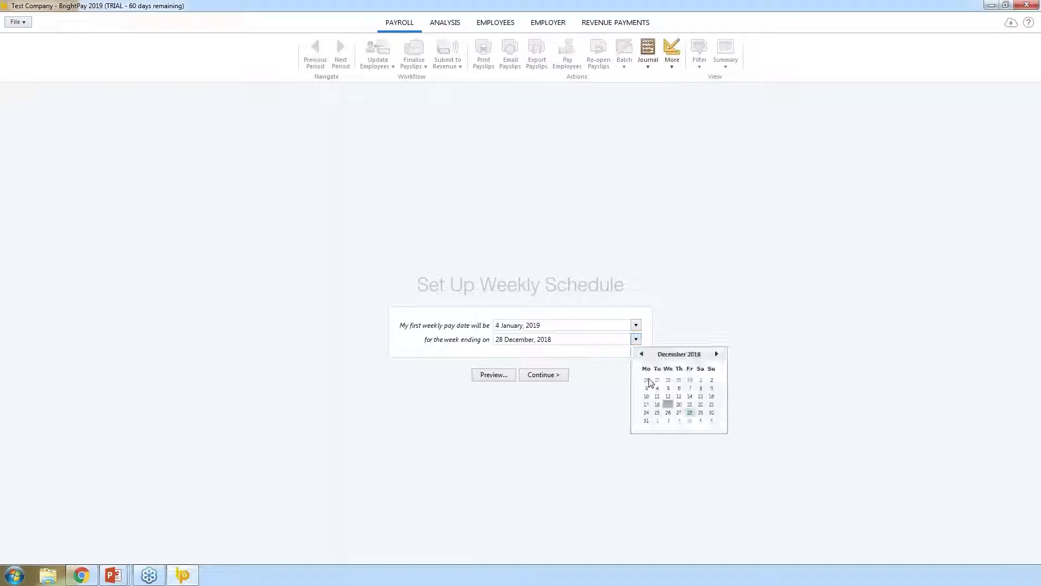
{"action": "left_click", "coordinate": [690, 421]}
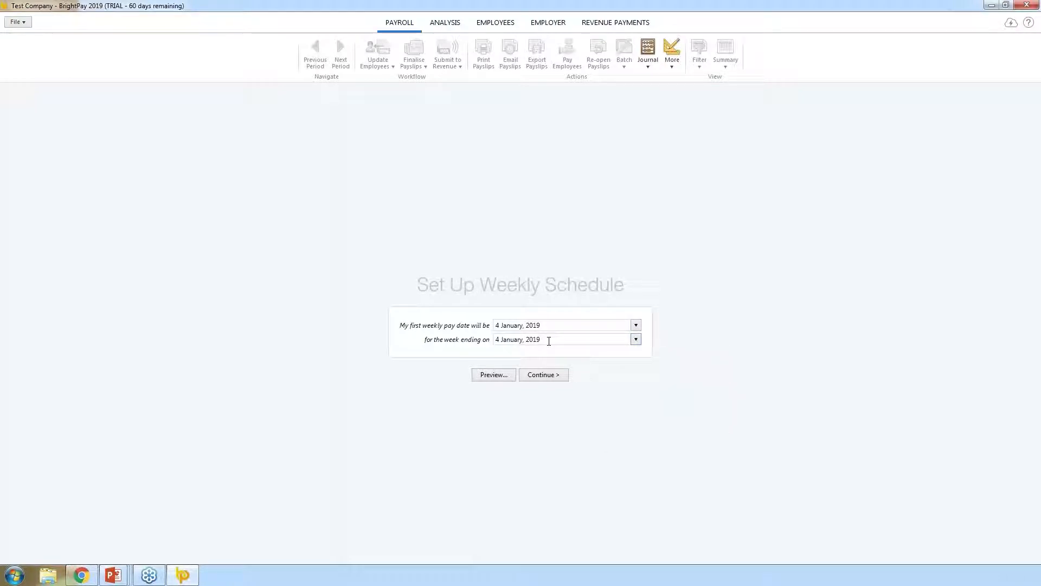
- Preview the 52 weekly pay periods through 27 December 2019, then close the preview
{"action": "left_click", "coordinate": [504, 375]}
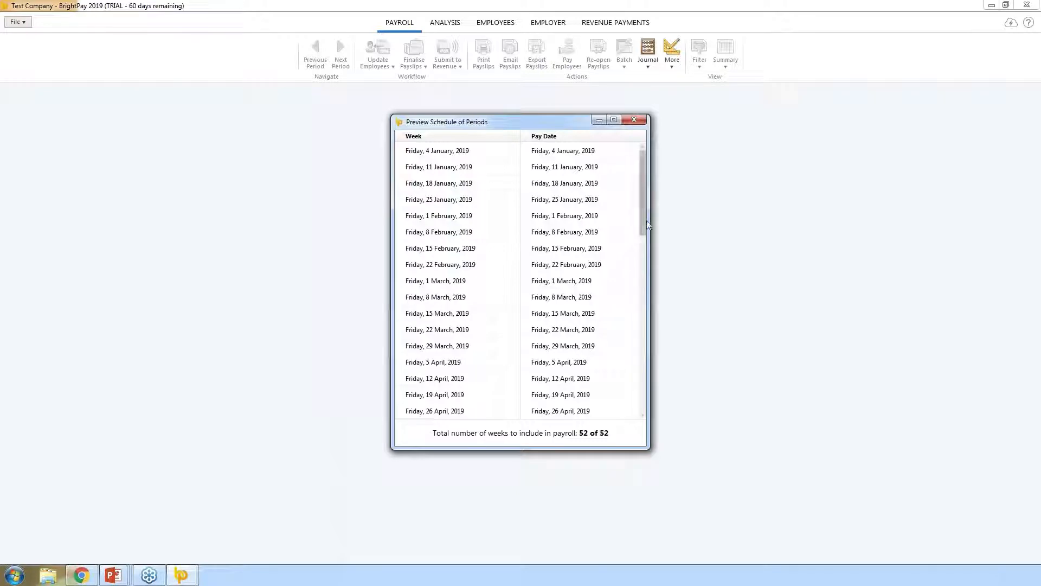
{"action": "left_click_drag", "start_coordinate": [643, 228], "coordinate": [643, 157]}
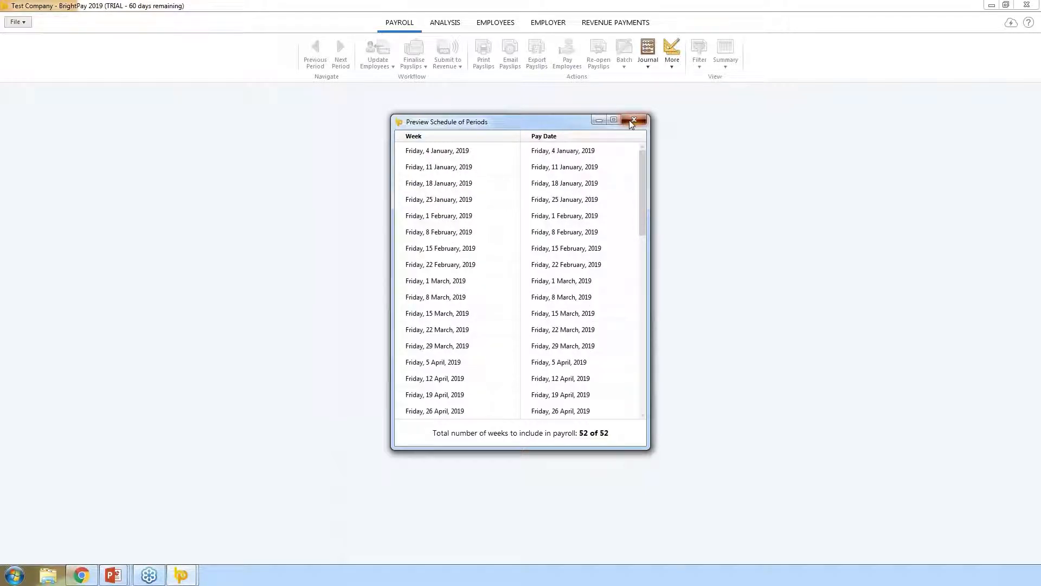
{"action": "left_click", "coordinate": [634, 120]}
- Continue to Week 1 ending 4 January 2019, totalling €5,846.16 gross
{"action": "left_click", "coordinate": [542, 374]}
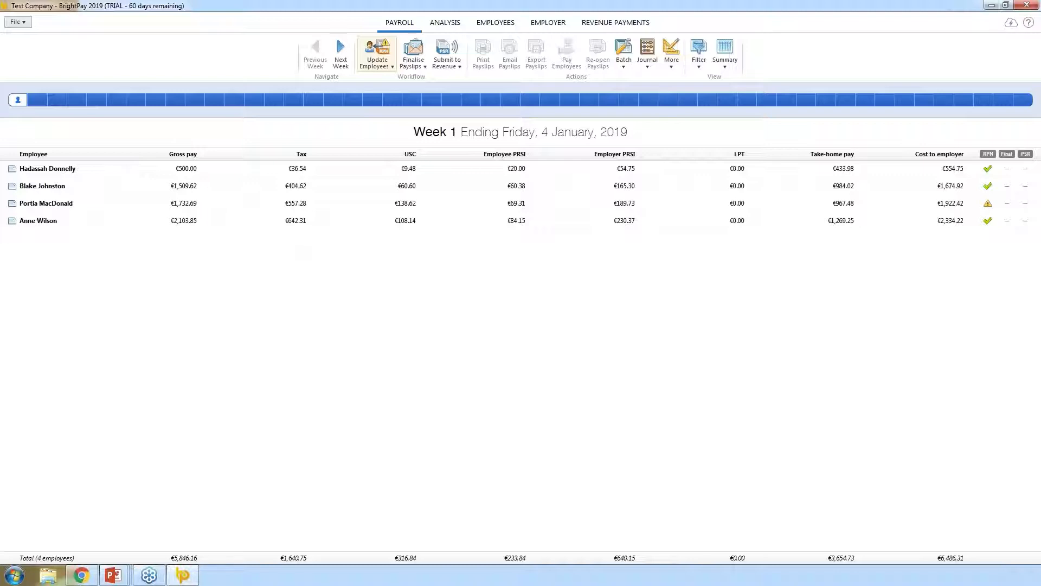
- Retrieve the Week 1 RPNs from Revenue and switch one employee's tax basis from Emergency to Cumulative
{"action": "left_click", "coordinate": [389, 68]}
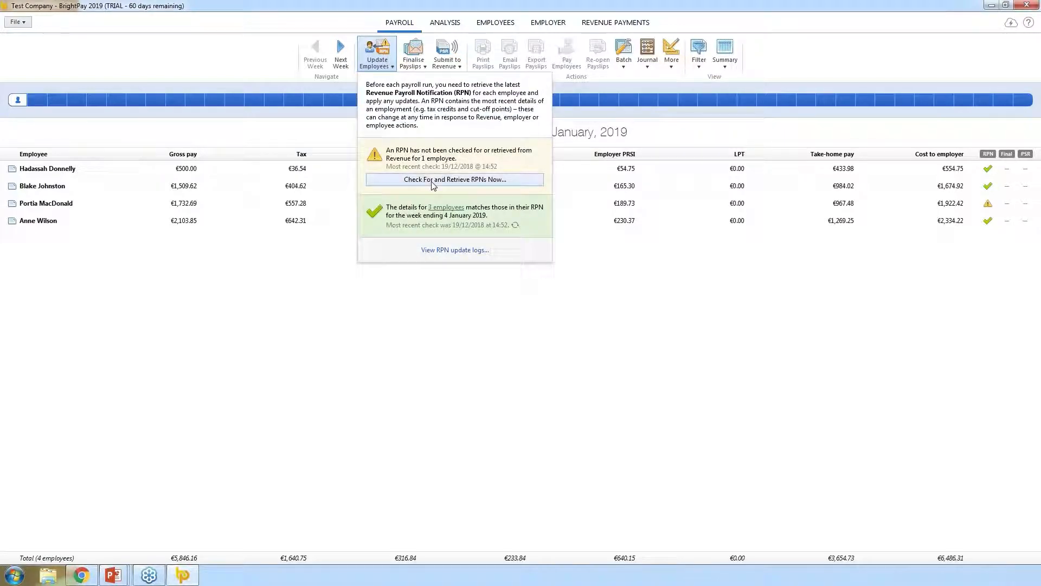
{"action": "left_click", "coordinate": [434, 179]}
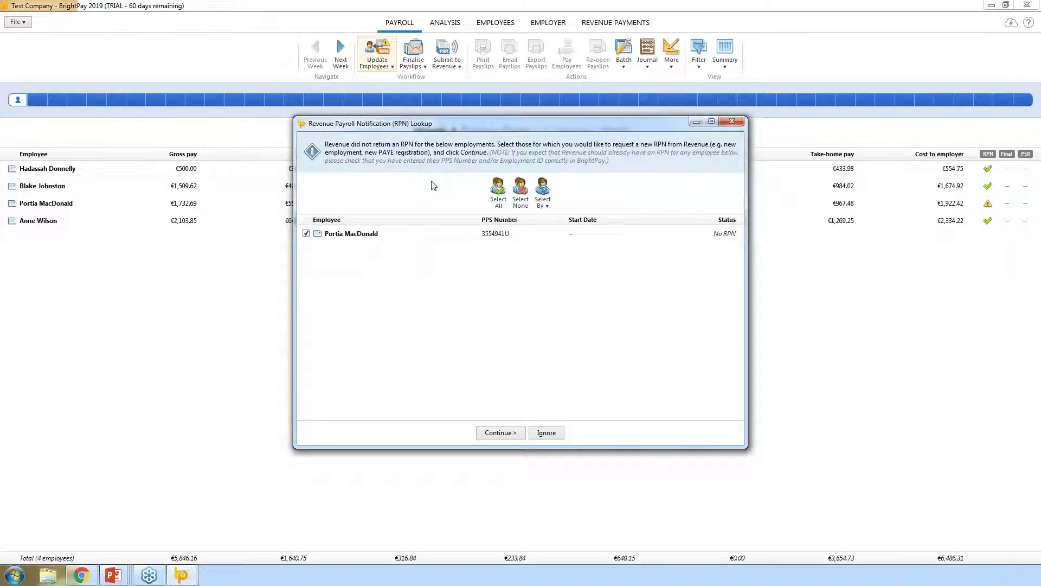
{"action": "left_click", "coordinate": [499, 434]}
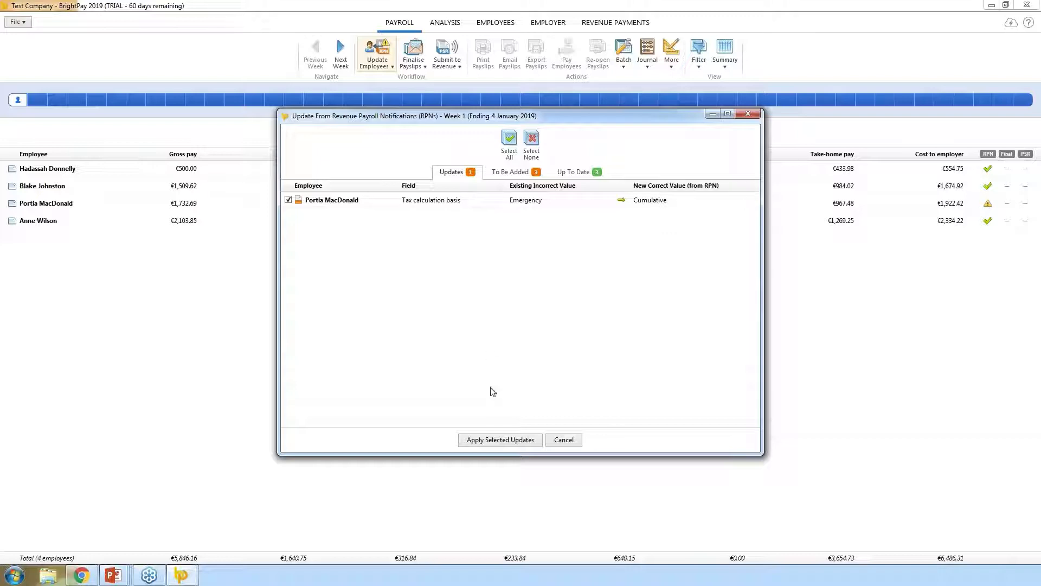
{"action": "left_click", "coordinate": [500, 440]}
- Add the three new employees waiting in To Be Added, leaving all seven employees up to date
{"action": "left_click", "coordinate": [521, 302]}
{"action": "left_click", "coordinate": [513, 172]}
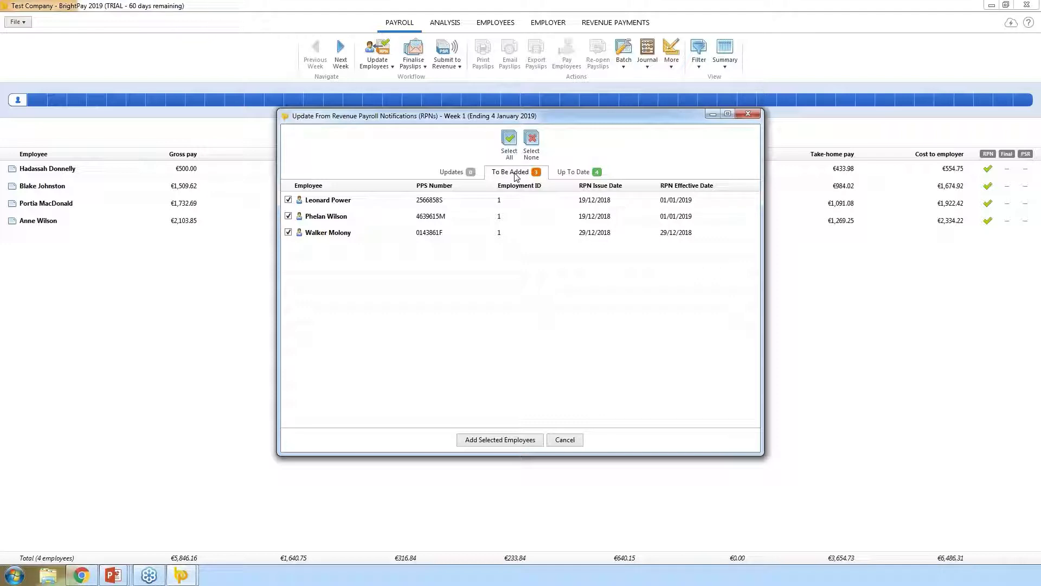
{"action": "left_click", "coordinate": [495, 446]}
{"action": "left_click", "coordinate": [521, 302]}
{"action": "left_click", "coordinate": [573, 172]}
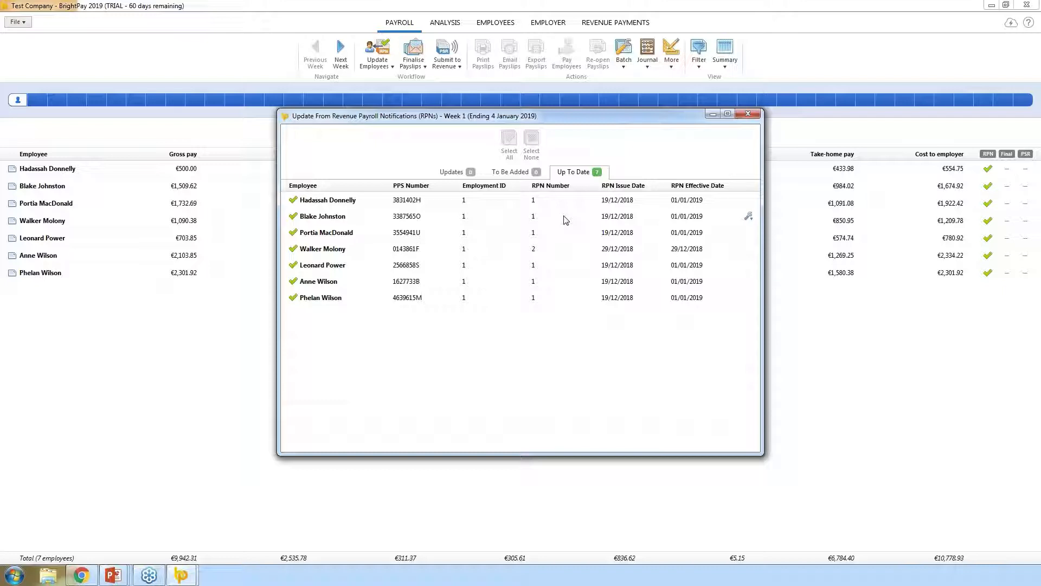
- Add Is a starter, Is a leaver and Total hours worked columns to the Week 1 payroll summary
{"action": "left_click", "coordinate": [748, 115]}
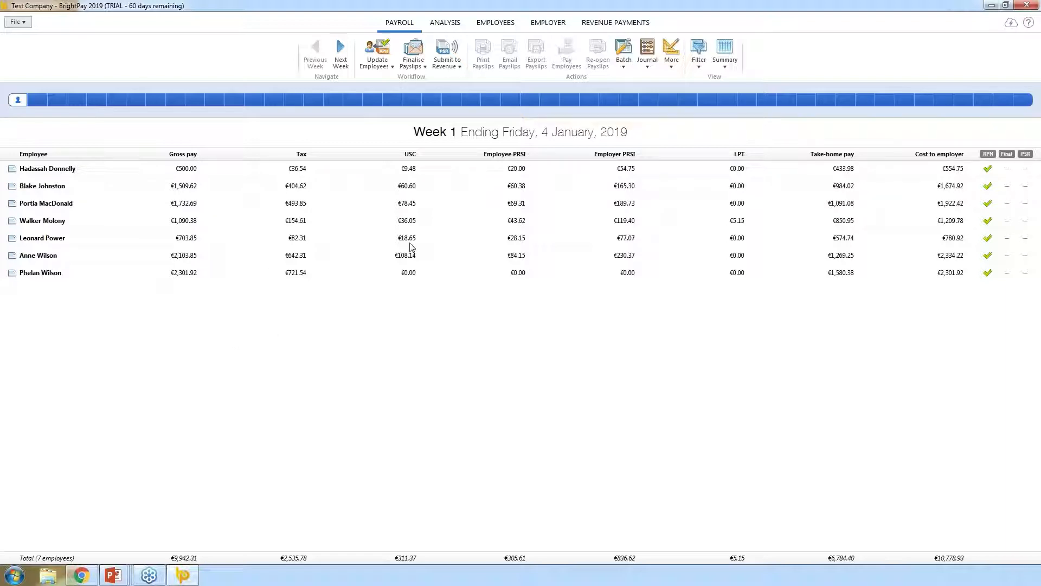
{"action": "left_click", "coordinate": [727, 54]}
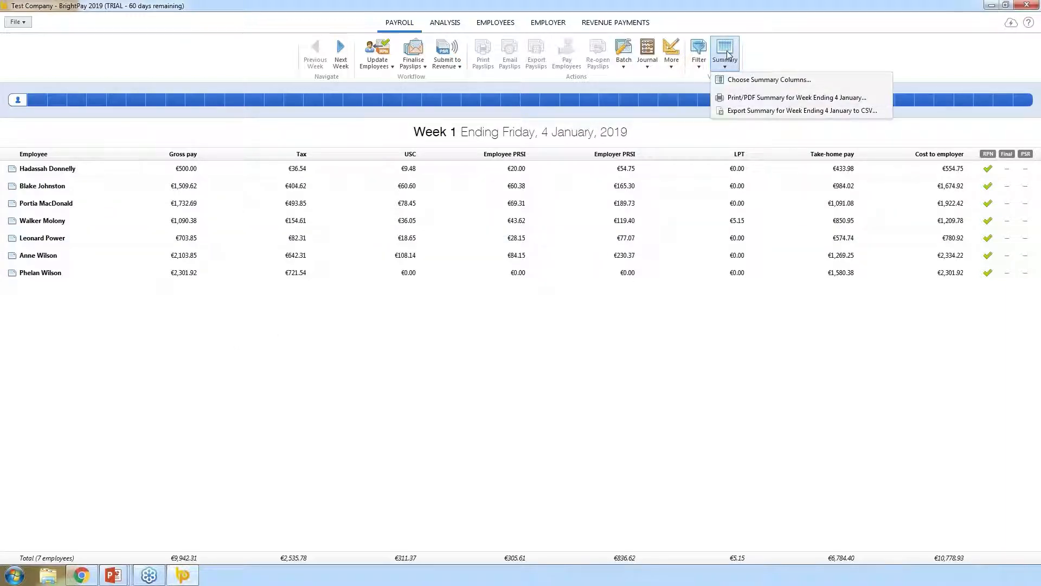
{"action": "left_click", "coordinate": [745, 80]}
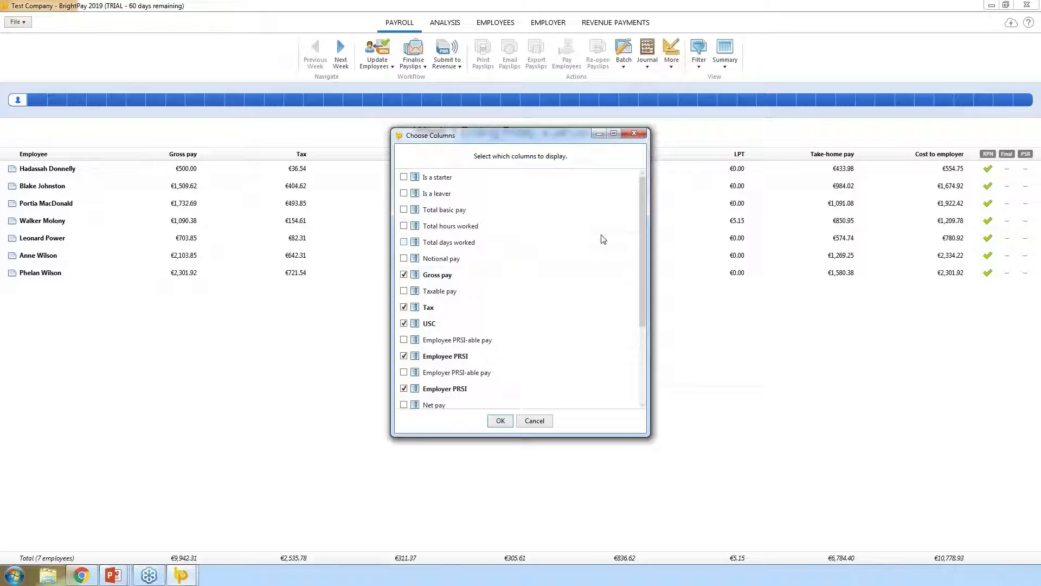
{"action": "left_click", "coordinate": [403, 225]}
{"action": "left_click", "coordinate": [404, 177]}
{"action": "left_click", "coordinate": [405, 194]}
{"action": "left_click", "coordinate": [496, 422]}
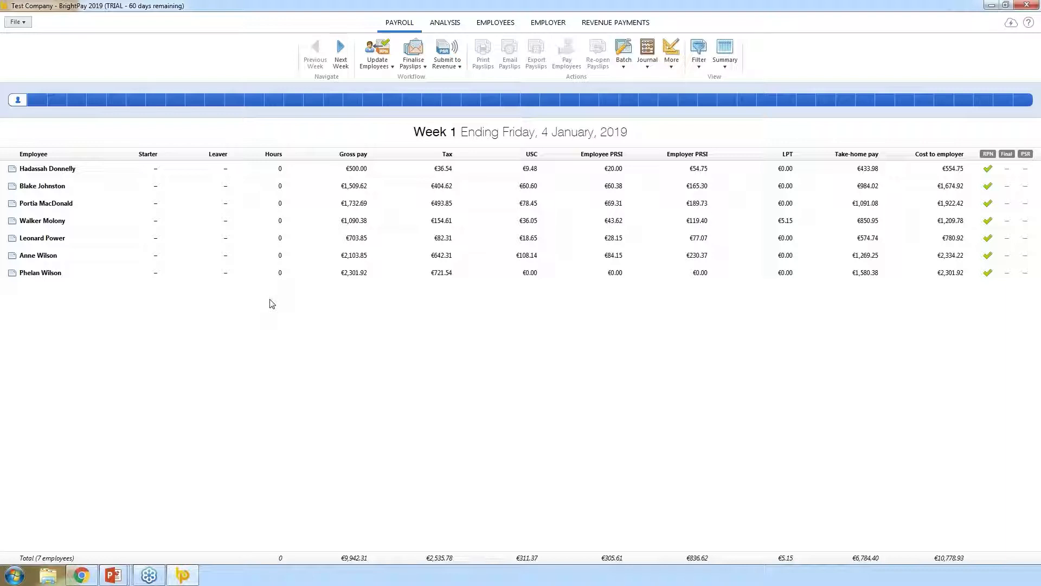
- Change the first employee's Week 1 Weekly Pay from 500.00 to 600.00
{"action": "left_click", "coordinate": [241, 173]}
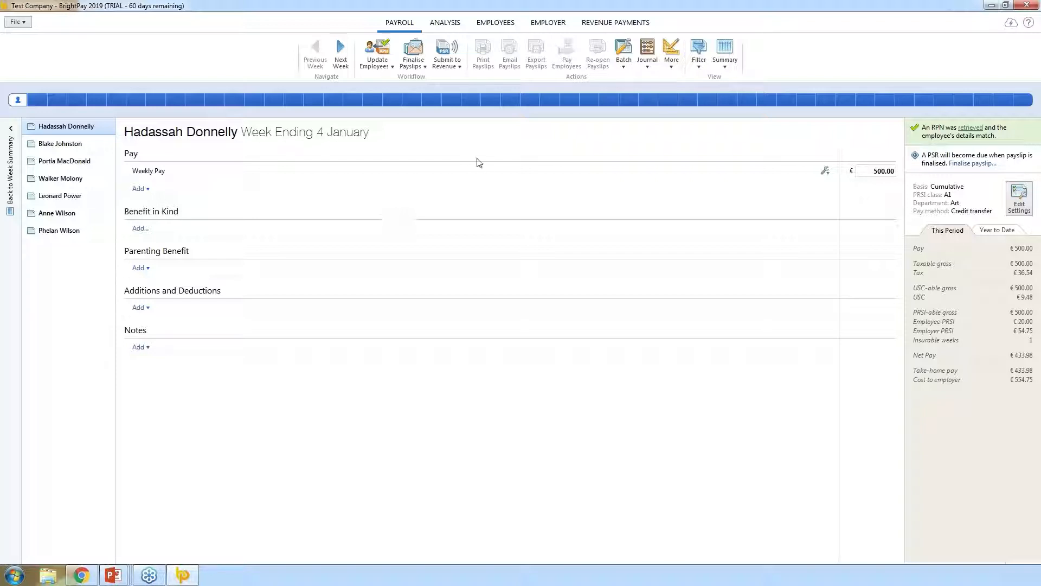
{"action": "left_click", "coordinate": [874, 171]}
{"action": "left_click_drag", "start_coordinate": [874, 170], "coordinate": [918, 172]}
{"action": "type", "text": "600"}
{"action": "key", "text": "Return"}
- On the second employee's Week 1 payslip, bring up the Weekly Pay line's options to delete it
{"action": "left_click", "coordinate": [825, 171]}
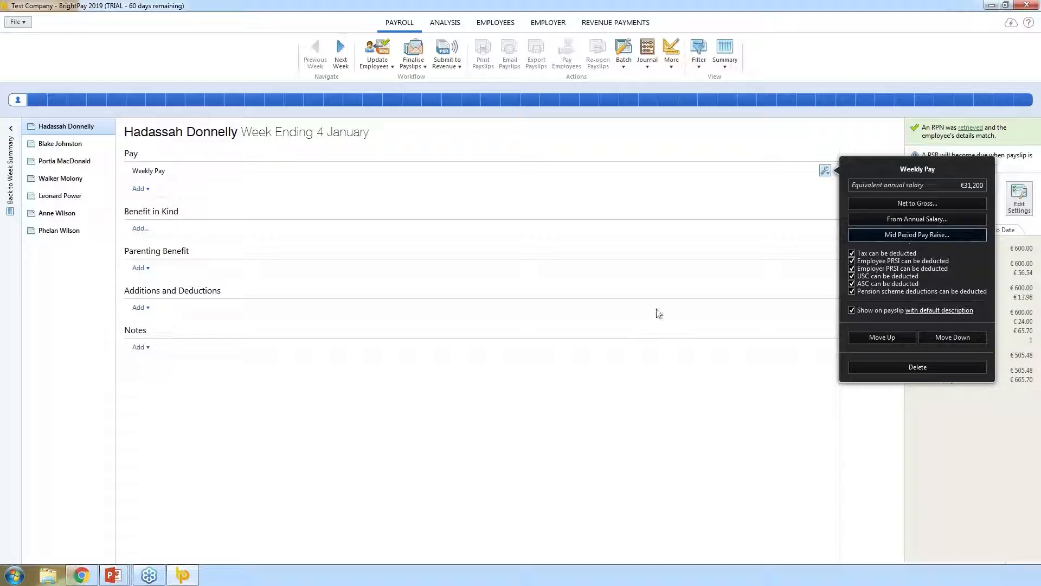
{"action": "left_click", "coordinate": [440, 203]}
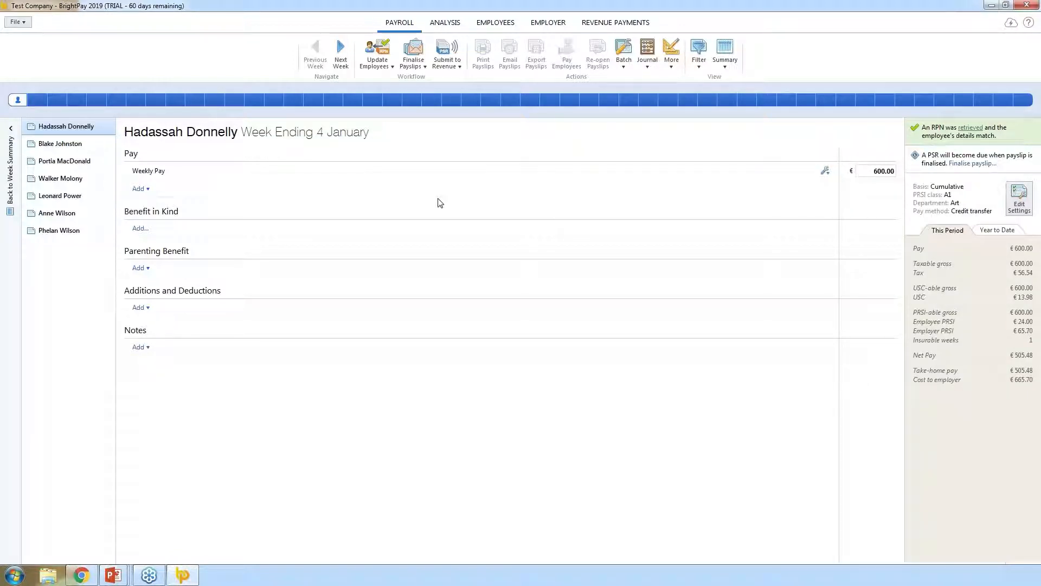
{"action": "left_click", "coordinate": [57, 144]}
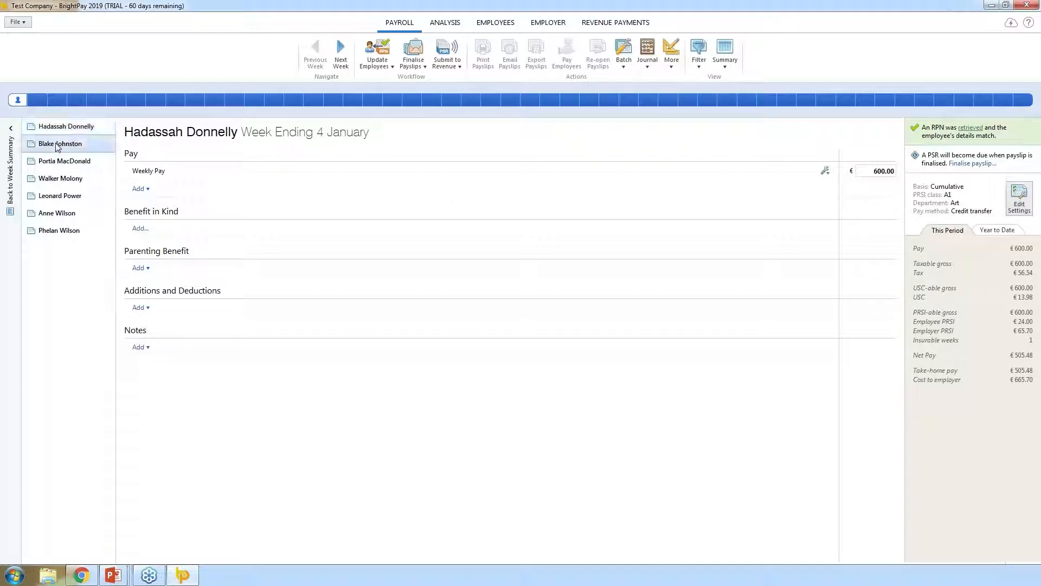
{"action": "left_click", "coordinate": [825, 170]}
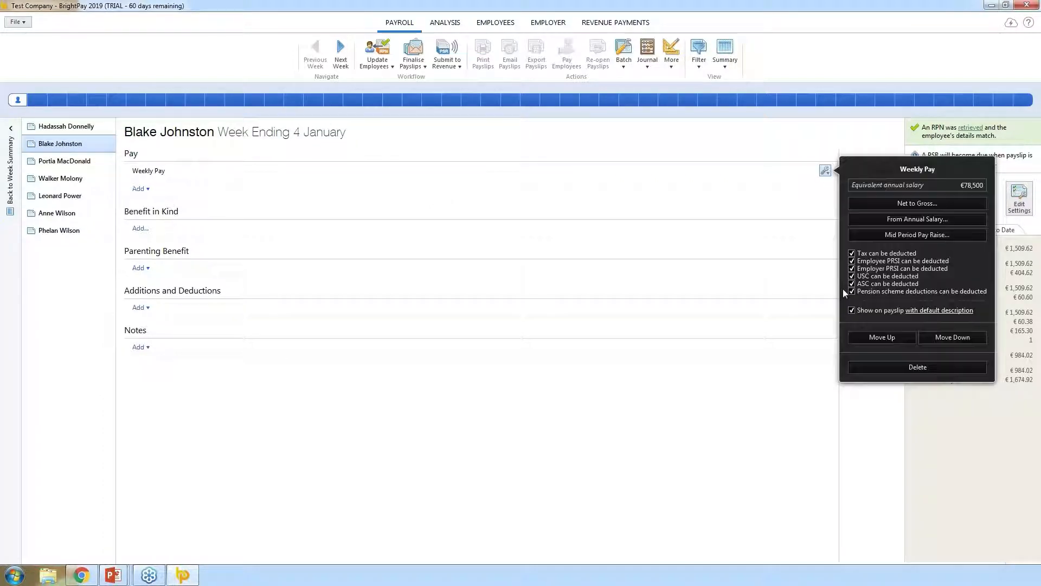
- Replace the second employee's Weekly Pay with an Hourly Pay line of 30 hours at €8.30
{"action": "left_click", "coordinate": [872, 367]}
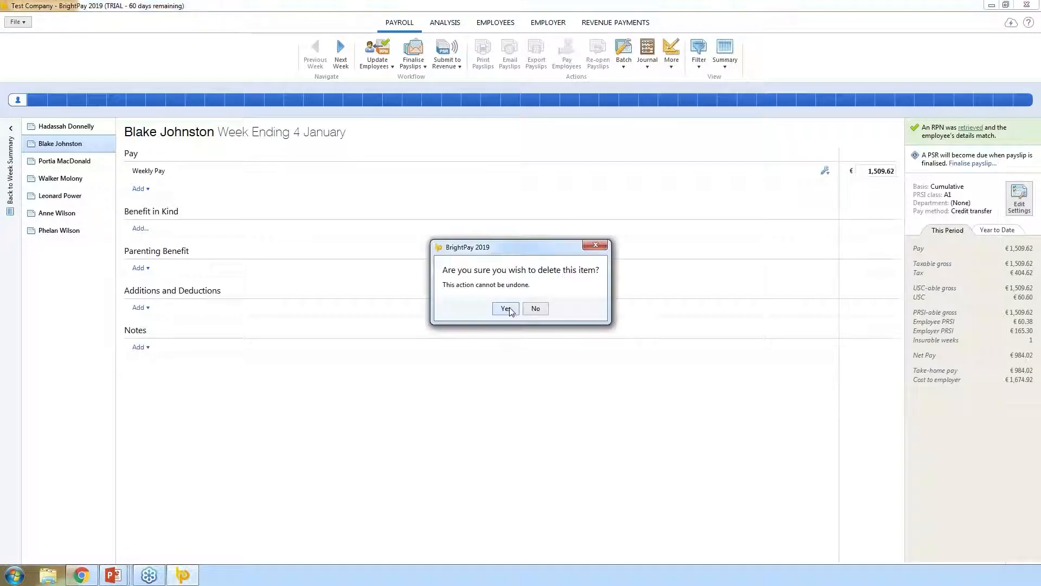
{"action": "left_click", "coordinate": [507, 307]}
{"action": "left_click", "coordinate": [140, 170]}
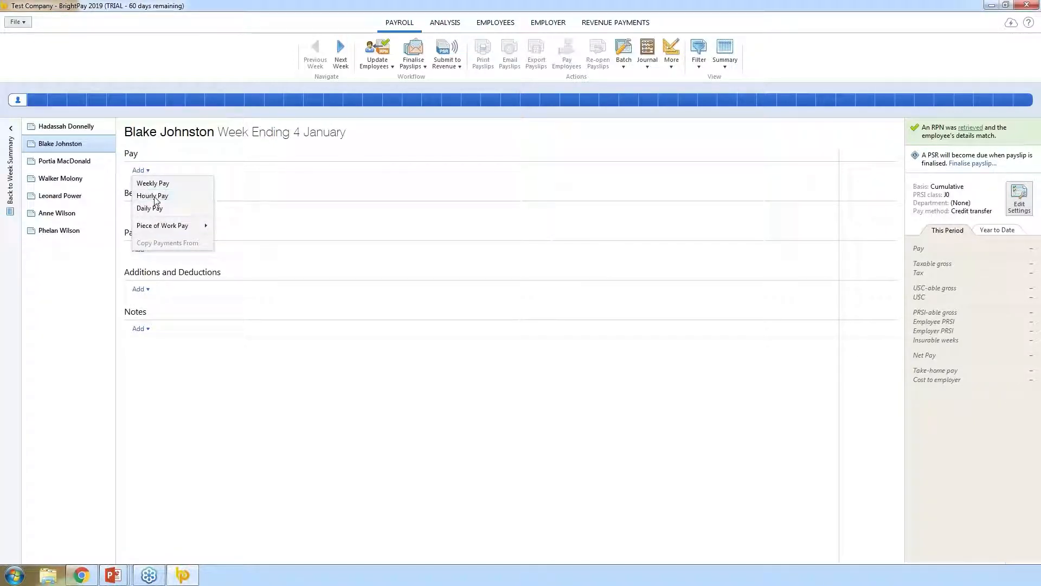
{"action": "left_click", "coordinate": [155, 198]}
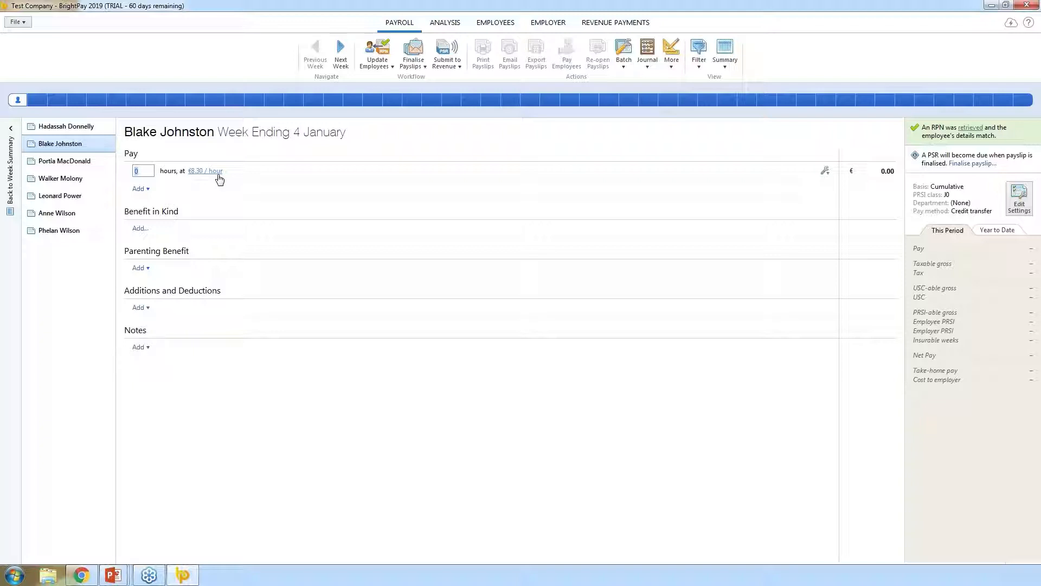
{"action": "type", "text": "30"}
{"action": "left_click", "coordinate": [337, 184]}
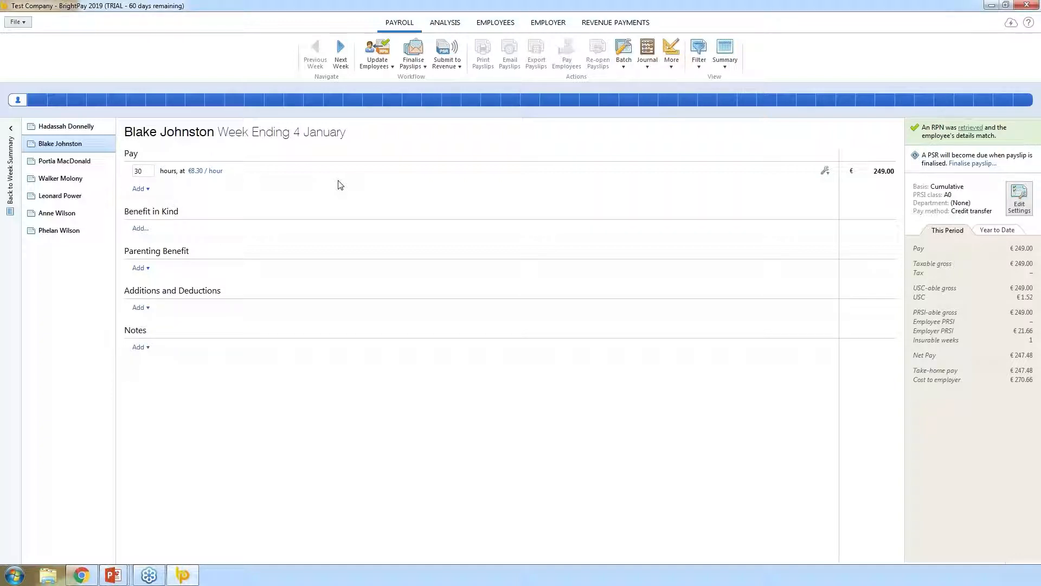
- Add a second Hourly Pay line of 3 hours at 2 x standard rate (€16.60)
{"action": "left_click", "coordinate": [139, 189]}
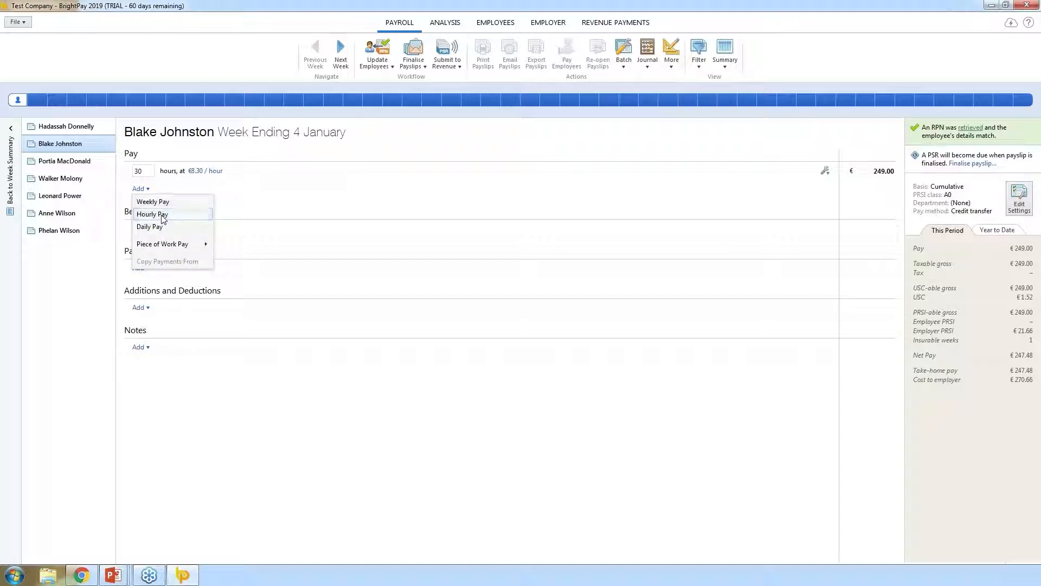
{"action": "left_click", "coordinate": [156, 214]}
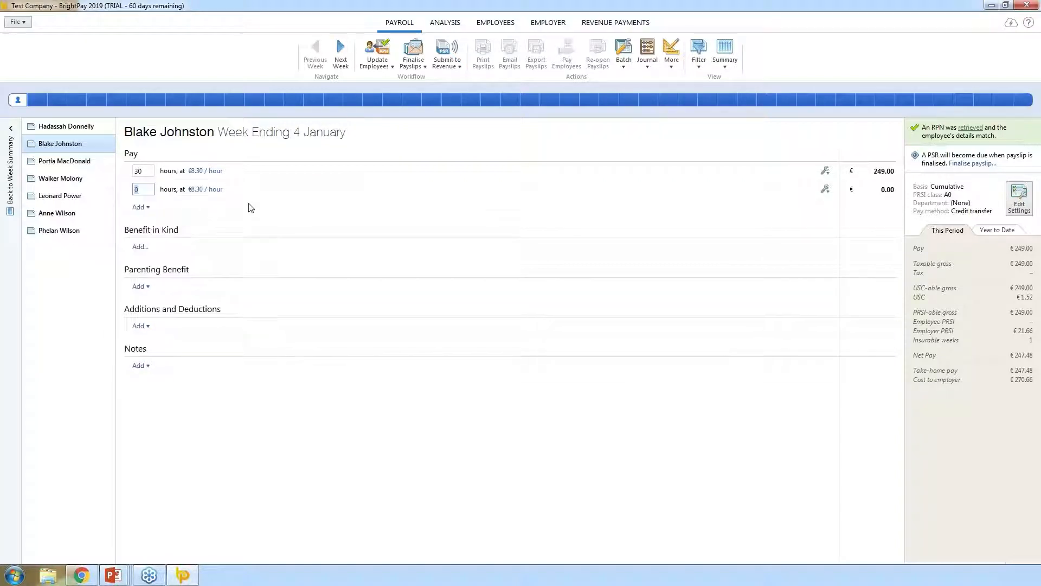
{"action": "left_click", "coordinate": [219, 190]}
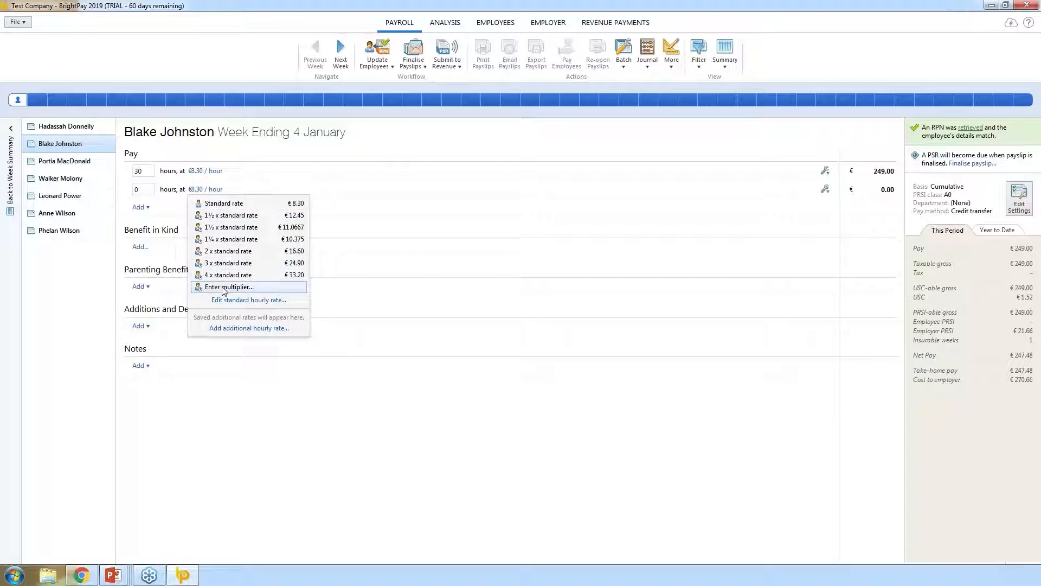
{"action": "left_click", "coordinate": [226, 251]}
{"action": "left_click", "coordinate": [140, 190]}
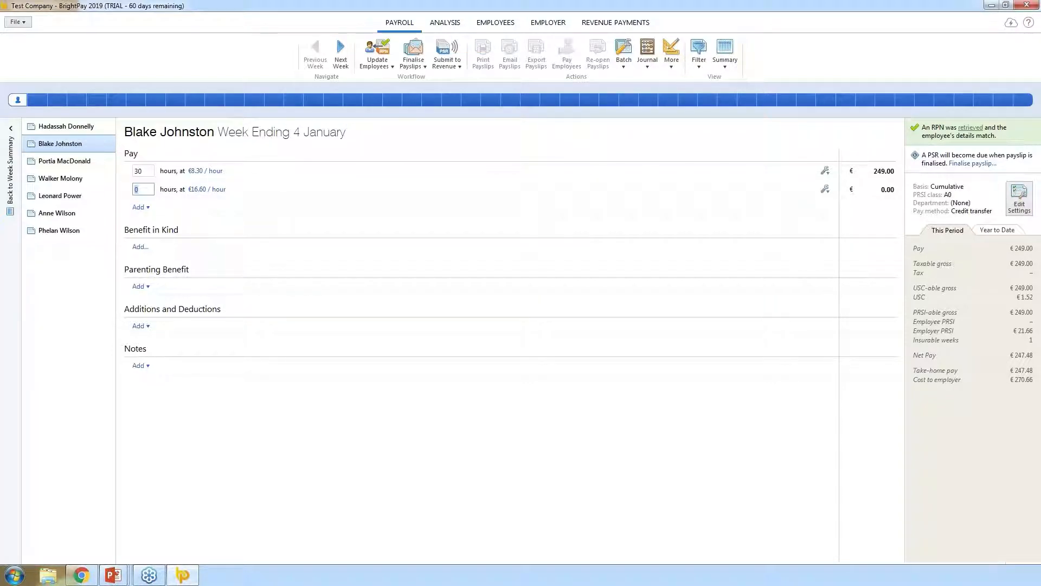
{"action": "type", "text": "3"}
{"action": "left_click", "coordinate": [329, 229]}
{"action": "left_click", "coordinate": [138, 207]}
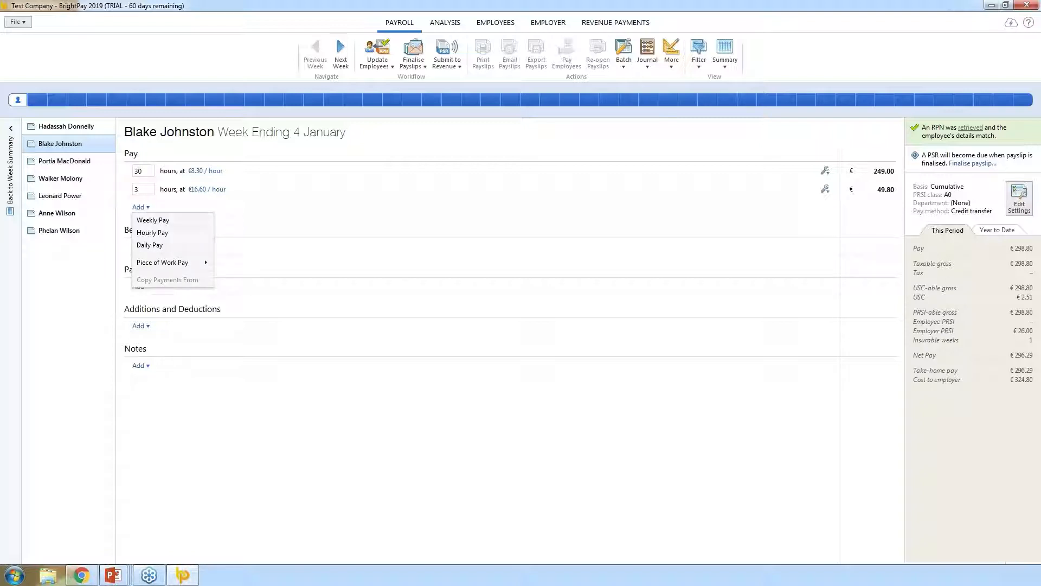
{"action": "left_click", "coordinate": [336, 254]}
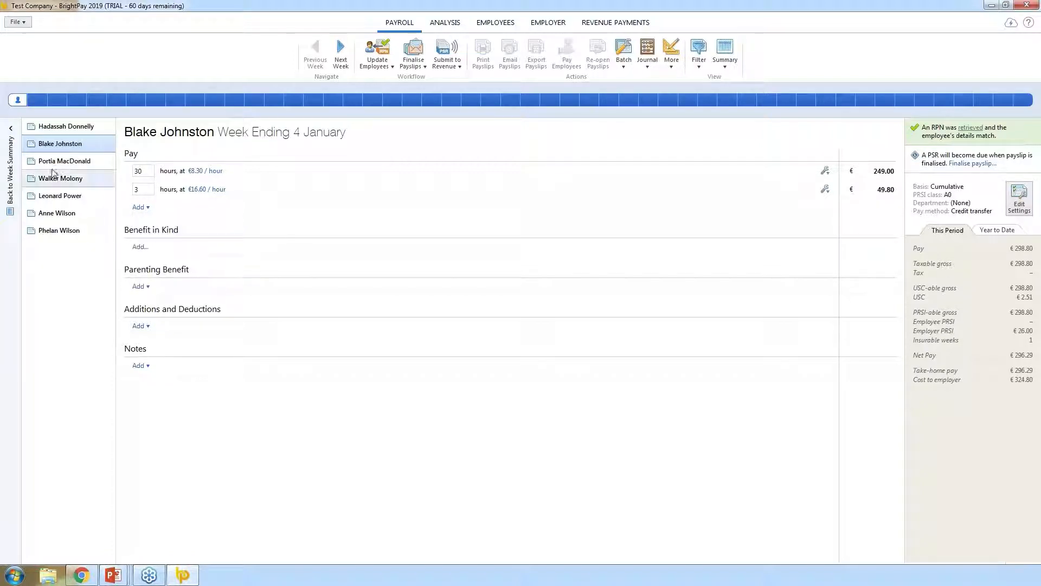
- On the third employee's payslip, replace Weekly Pay with a Daily Pay line of 5 days
{"action": "left_click", "coordinate": [55, 165]}
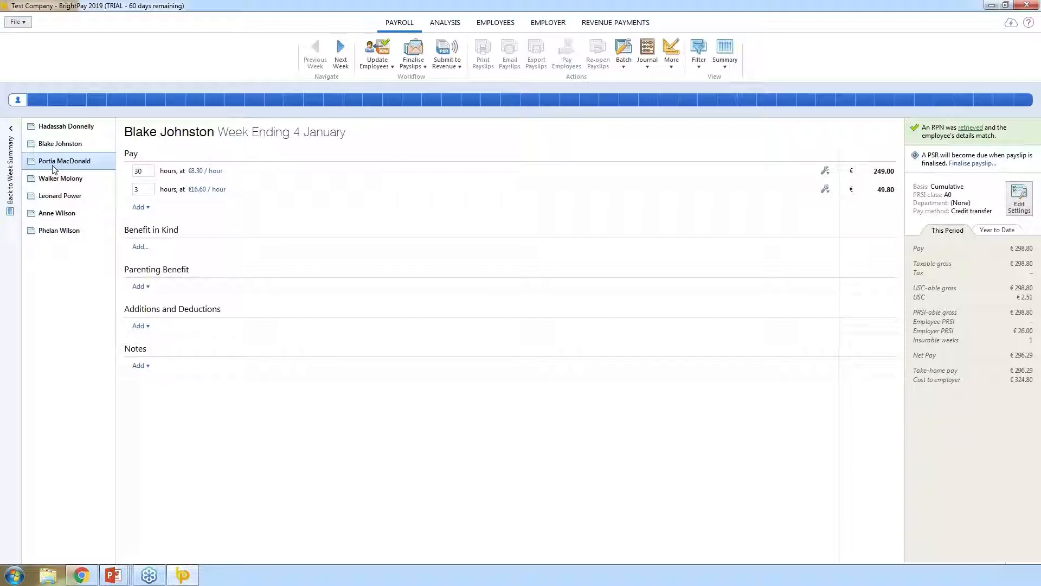
{"action": "left_click", "coordinate": [825, 172]}
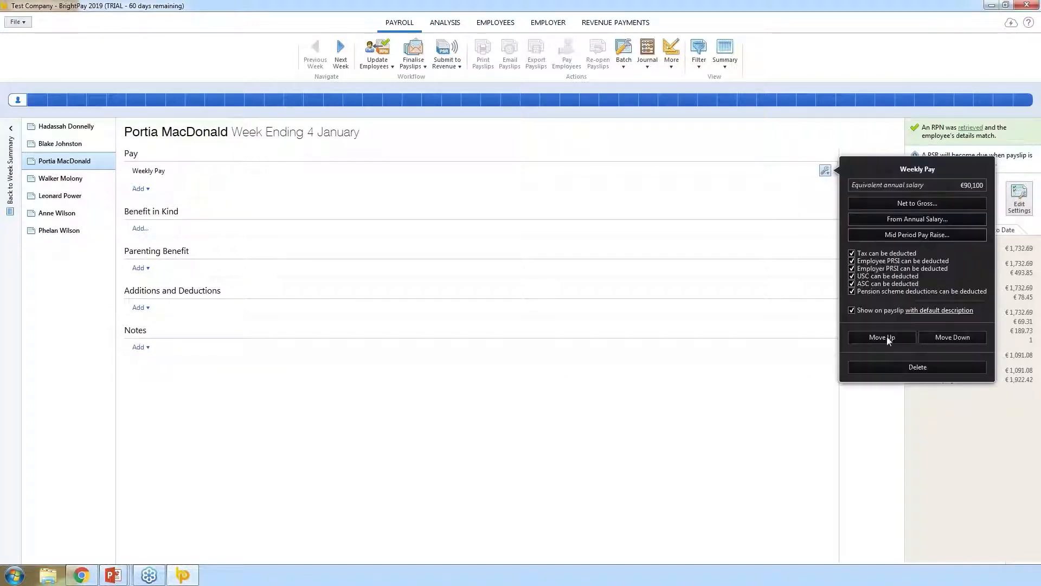
{"action": "left_click", "coordinate": [897, 365]}
{"action": "left_click", "coordinate": [507, 306]}
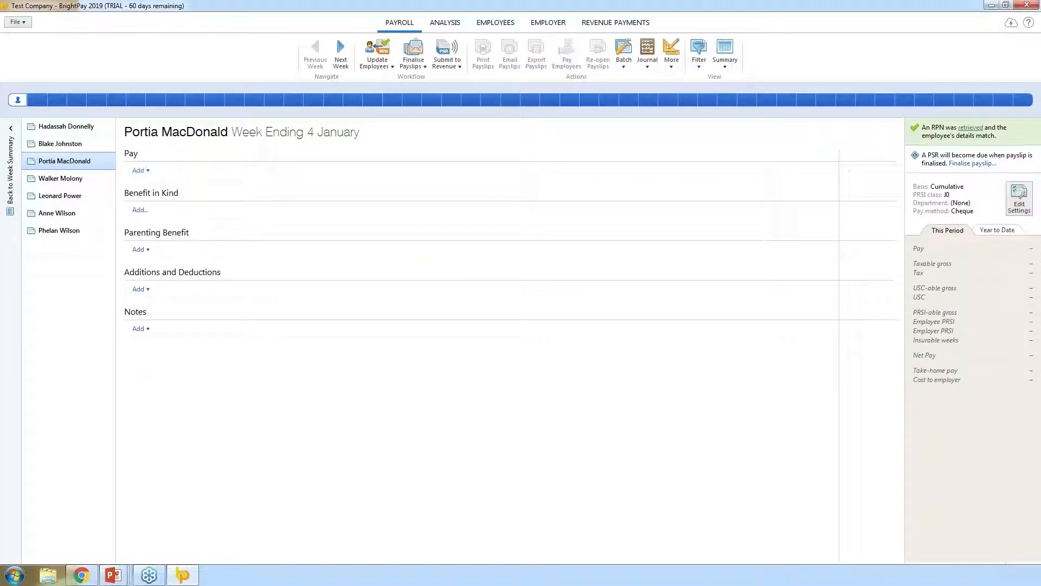
{"action": "left_click", "coordinate": [140, 171]}
{"action": "left_click", "coordinate": [149, 208]}
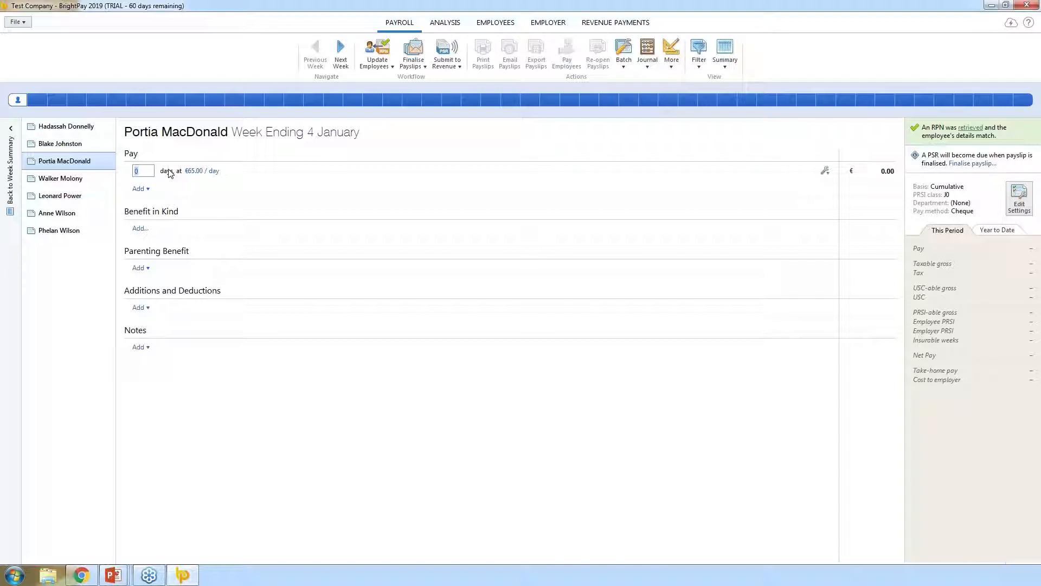
{"action": "type", "text": "5"}
{"action": "left_click", "coordinate": [487, 213]}
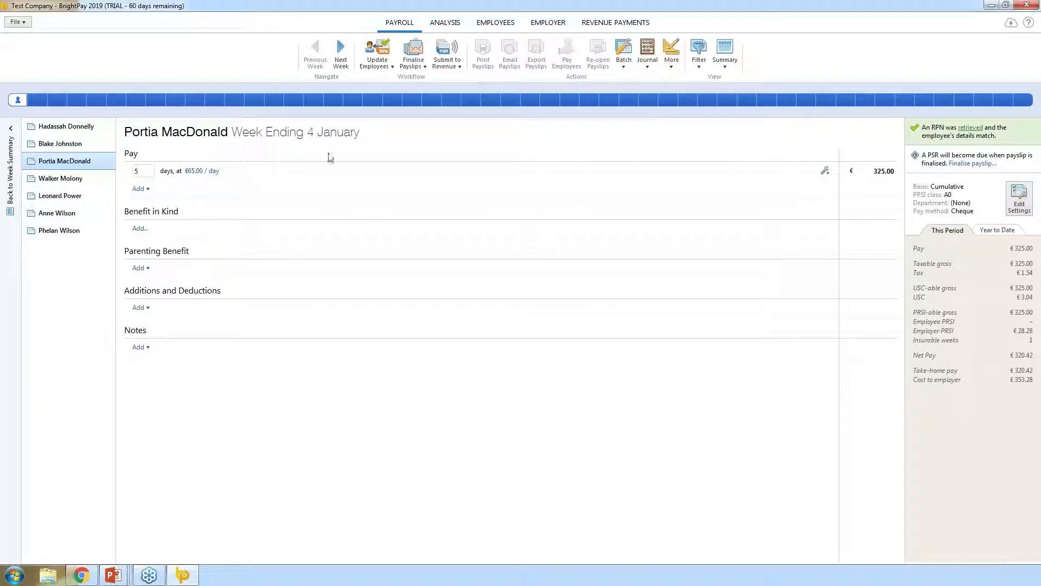
- Review the daily rate options, keeping the €65.00 standard rate for a €325.00 total
{"action": "left_click", "coordinate": [205, 172]}
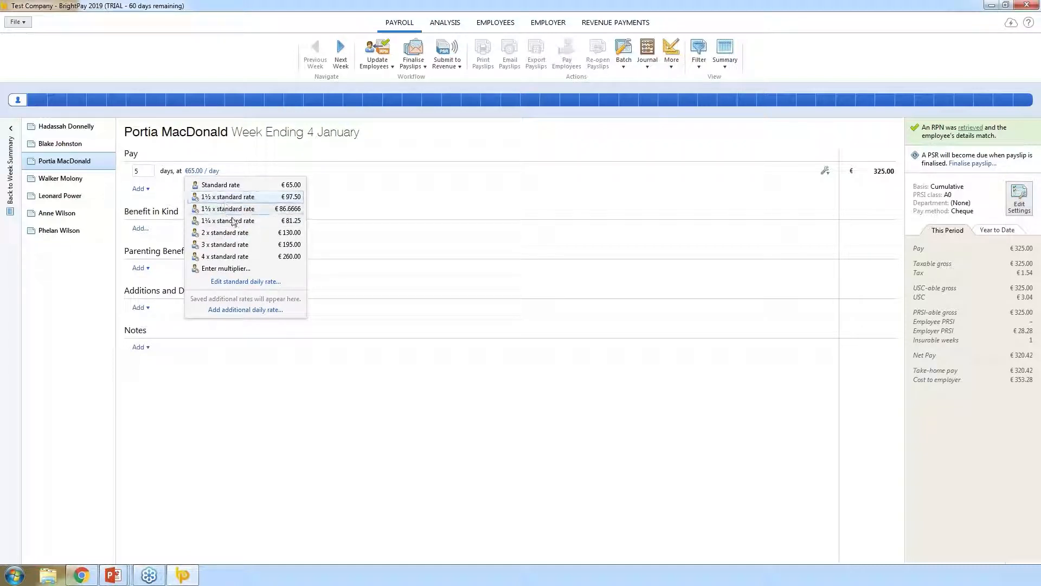
{"action": "left_click", "coordinate": [422, 254]}
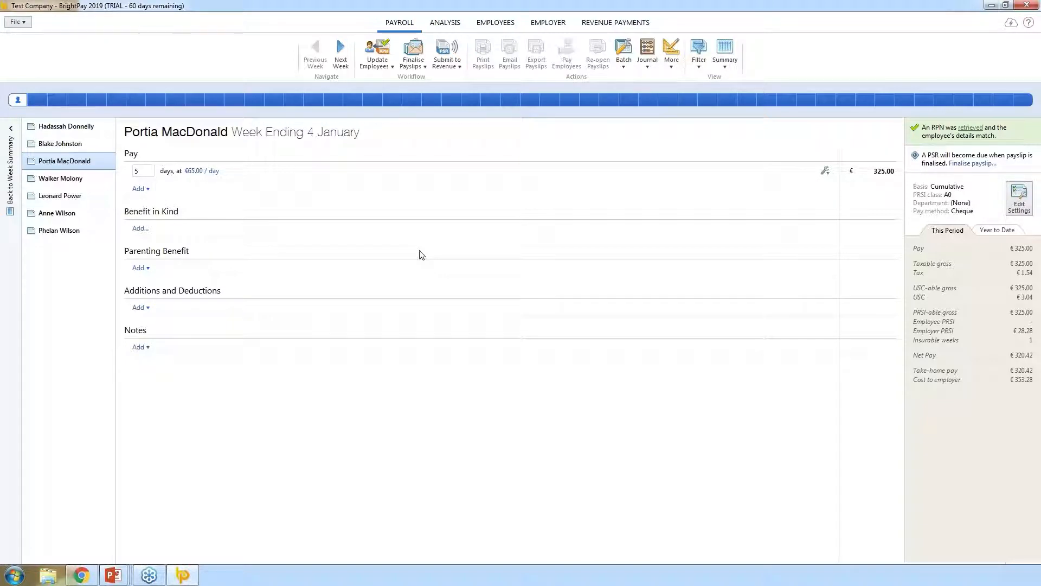
{"action": "left_click", "coordinate": [139, 190]}
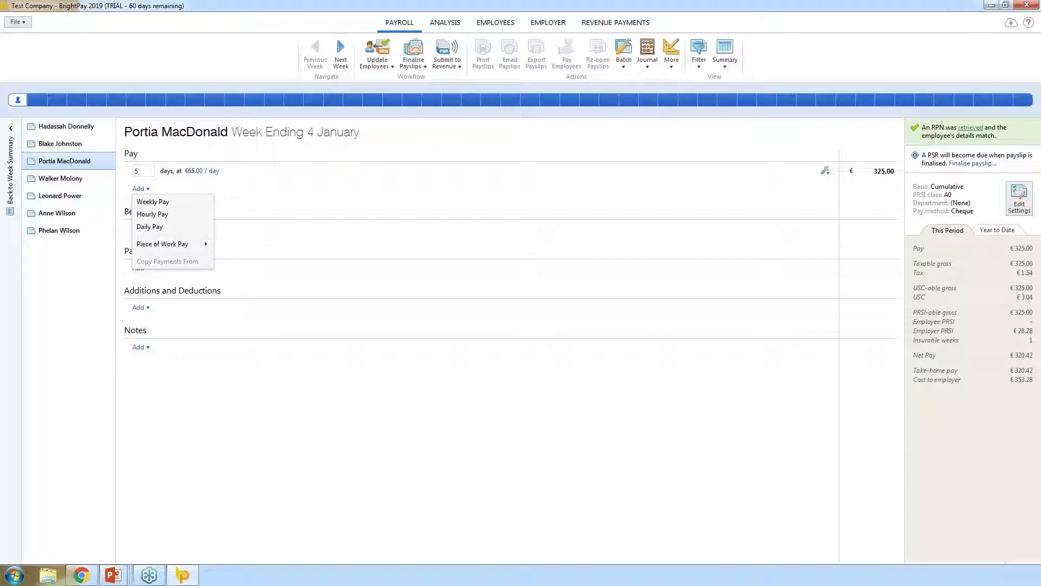
{"action": "mouse_move", "coordinate": [157, 244]}
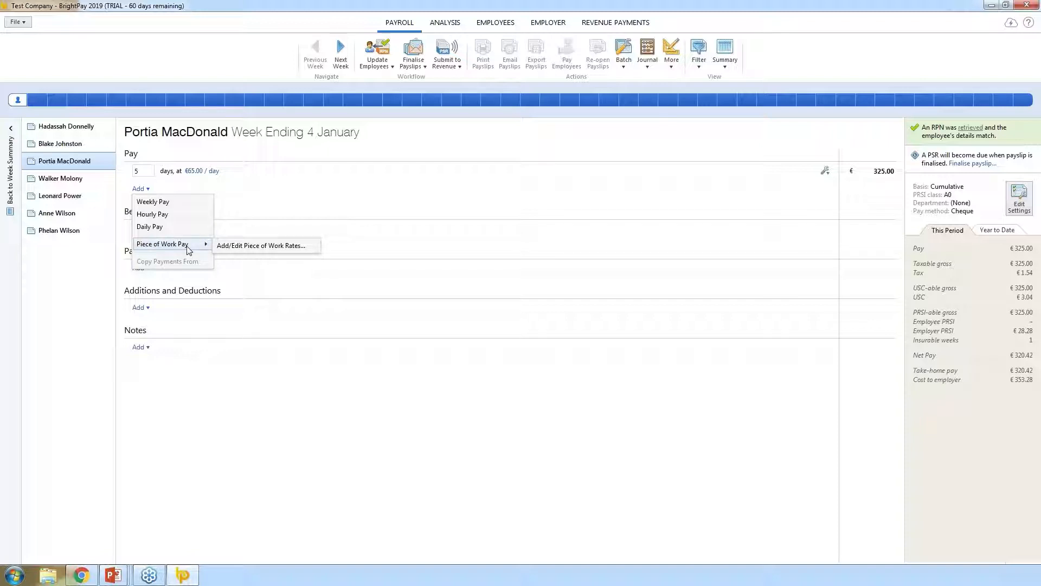
{"action": "left_click", "coordinate": [353, 260]}
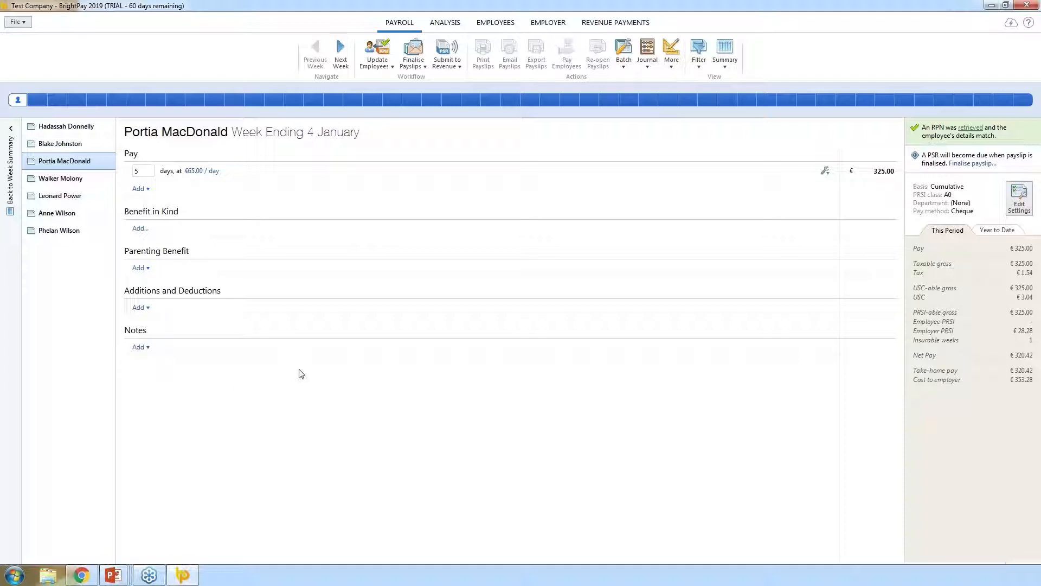
- Add a €100.00 Commission addition to the third employee's Week 1 payslip
{"action": "left_click", "coordinate": [139, 307]}
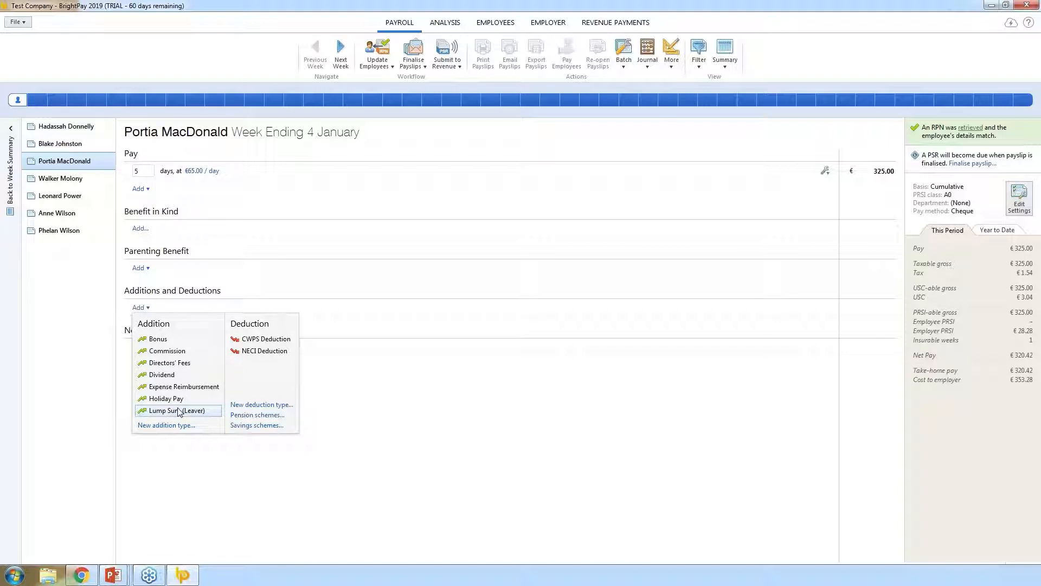
{"action": "left_click", "coordinate": [182, 351]}
{"action": "left_click", "coordinate": [860, 308]}
{"action": "type", "text": "100.00"}
{"action": "left_click", "coordinate": [434, 420]}
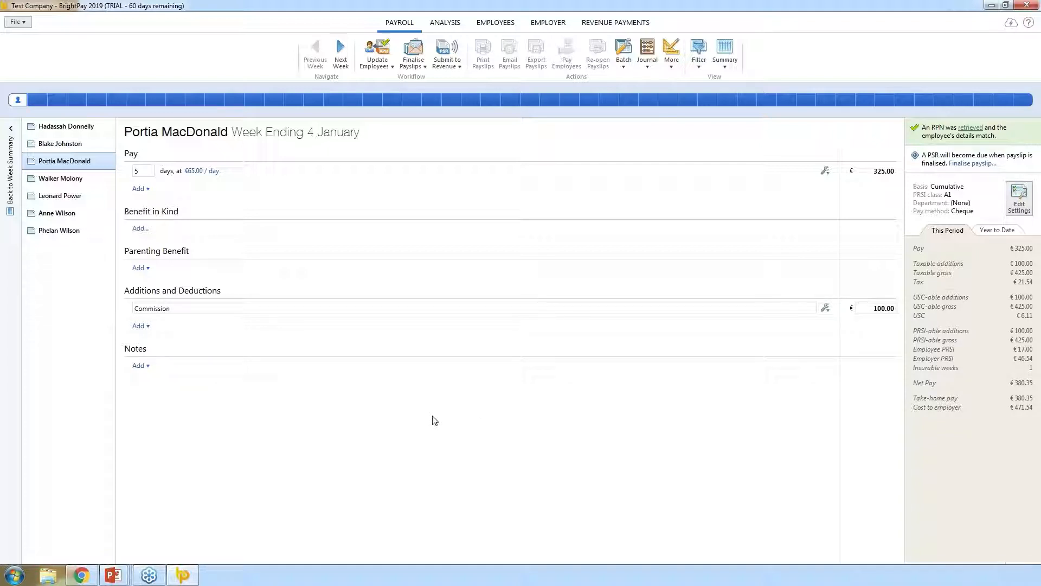
{"action": "left_click", "coordinate": [139, 326]}
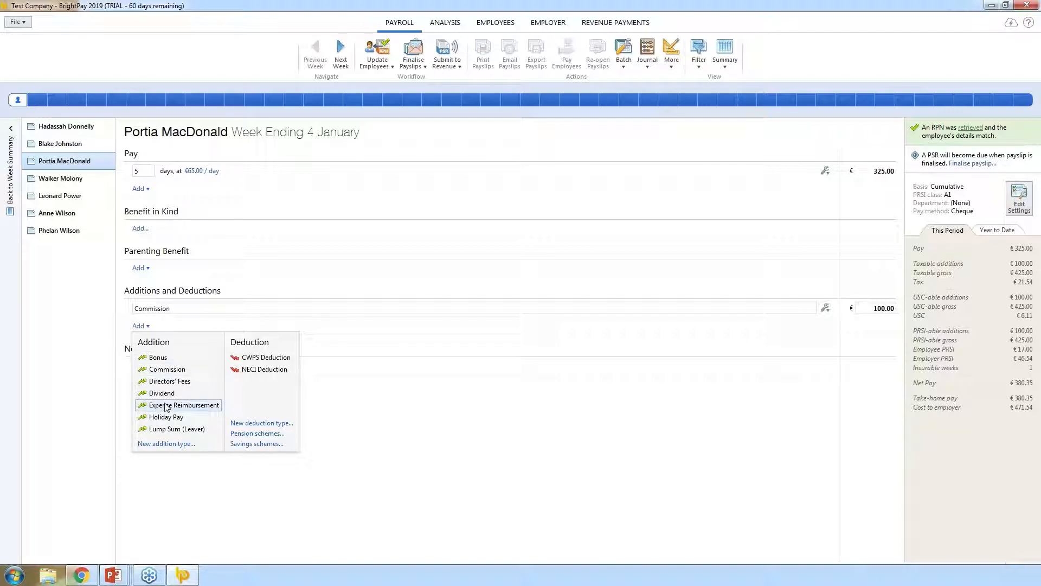
{"action": "left_click", "coordinate": [175, 447]}
- Create a this-period-only €10.00 Mileage addition exempt from tax, PRSI, USC, ASC and pension
{"action": "type", "text": "Mileage"}
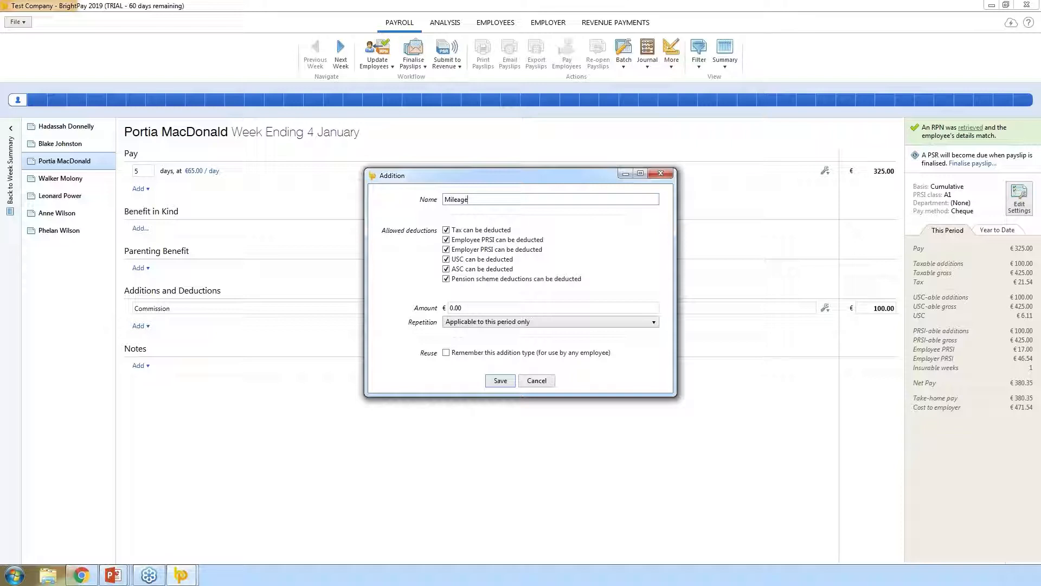
{"action": "left_click", "coordinate": [486, 229]}
{"action": "left_click", "coordinate": [478, 251]}
{"action": "left_click", "coordinate": [468, 259]}
{"action": "left_click", "coordinate": [467, 269]}
{"action": "left_click", "coordinate": [466, 279]}
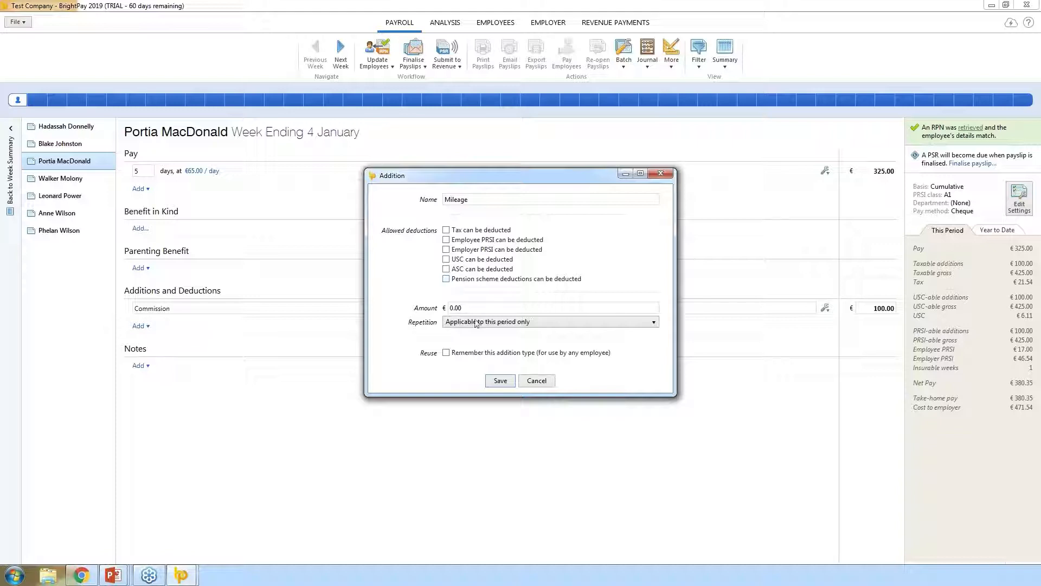
{"action": "left_click", "coordinate": [453, 308]}
{"action": "type", "text": "10.00"}
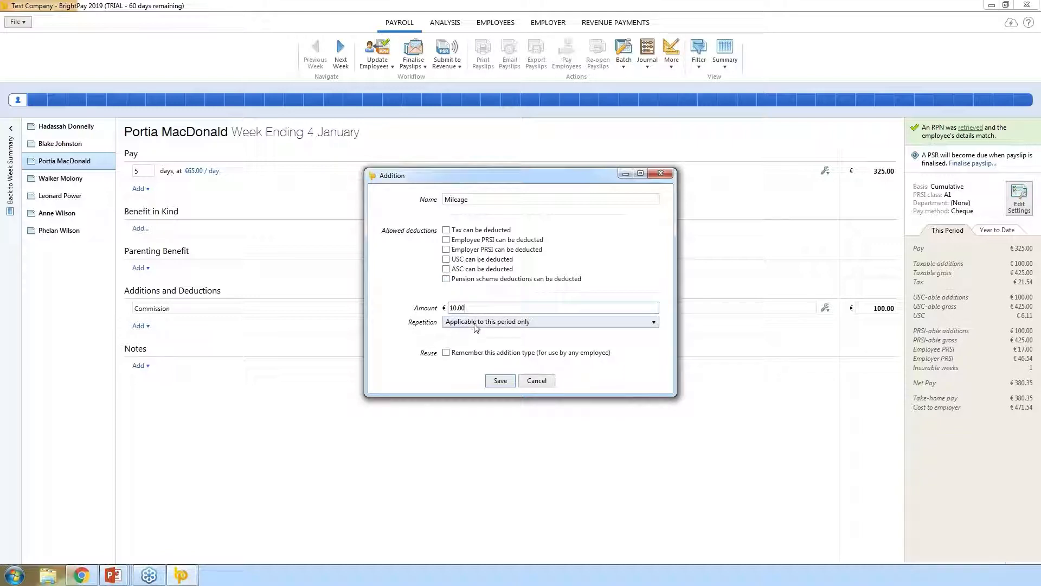
{"action": "left_click", "coordinate": [476, 322]}
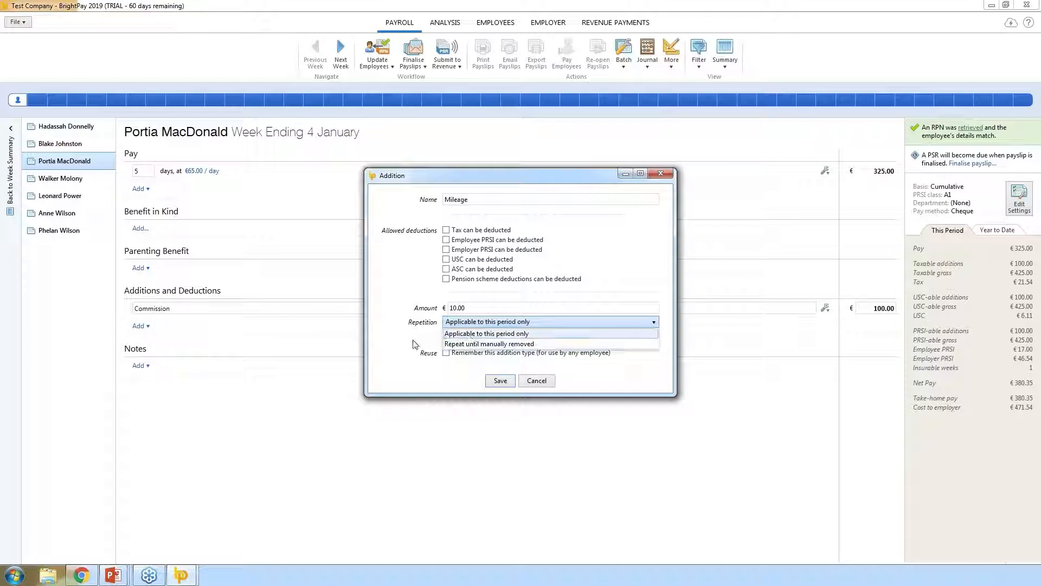
{"action": "left_click", "coordinate": [435, 331]}
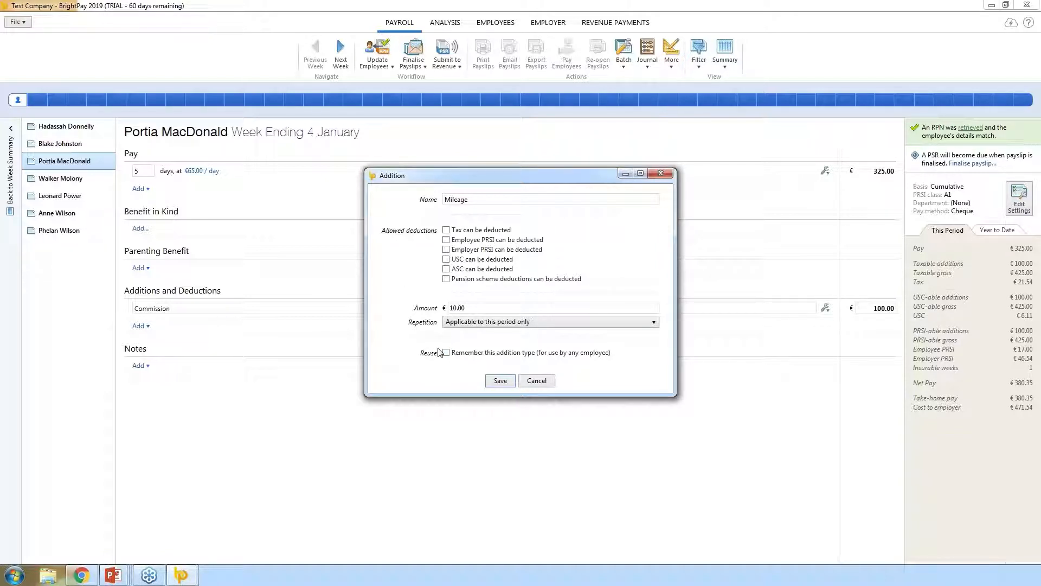
{"action": "left_click", "coordinate": [504, 382]}
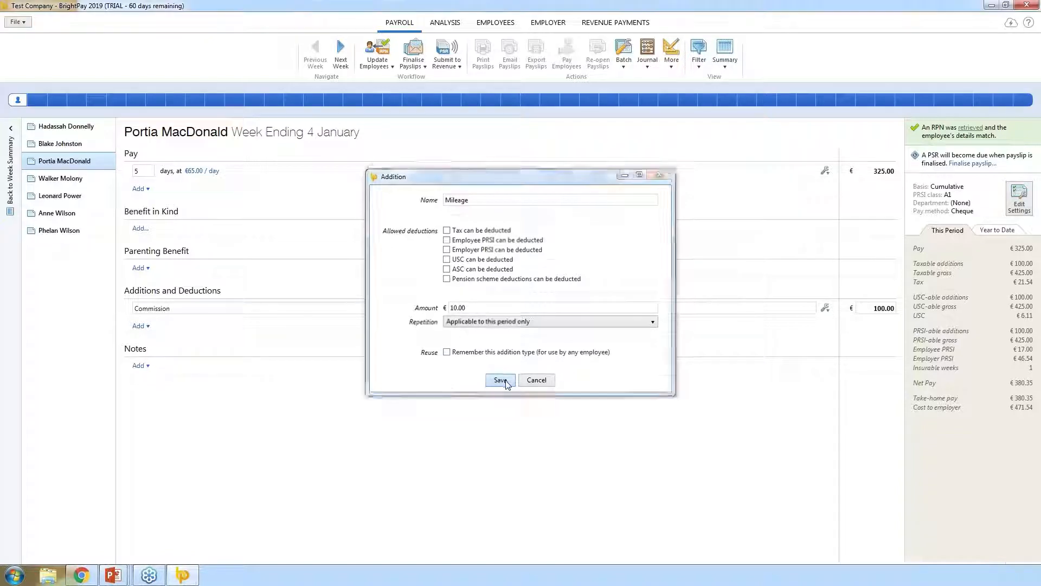
- Set the Commission addition to repeat up to 31 January 2019
{"action": "left_click", "coordinate": [824, 308]}
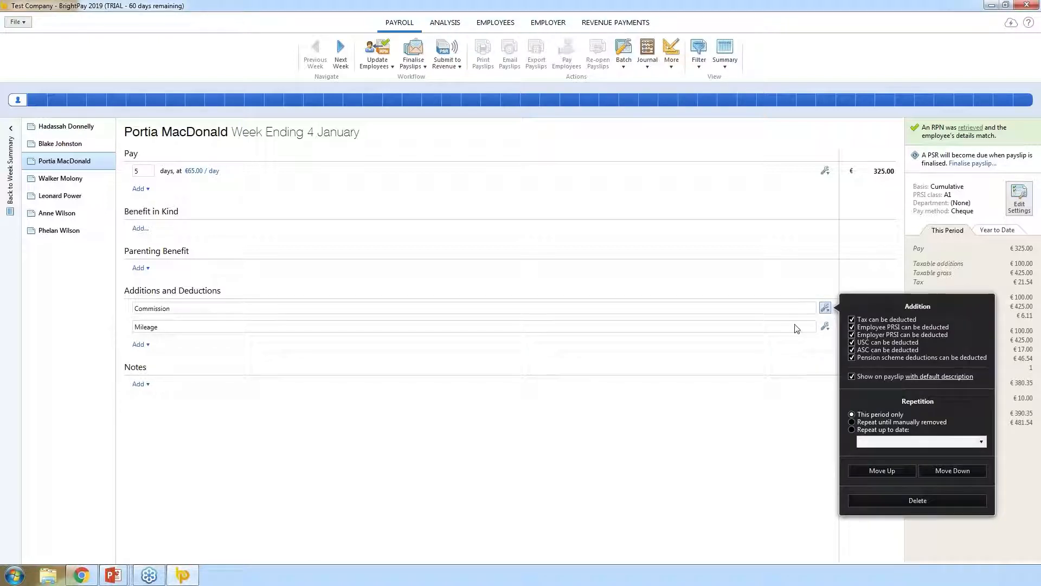
{"action": "left_click", "coordinate": [853, 358]}
{"action": "left_click", "coordinate": [906, 423]}
{"action": "left_click", "coordinate": [851, 430]}
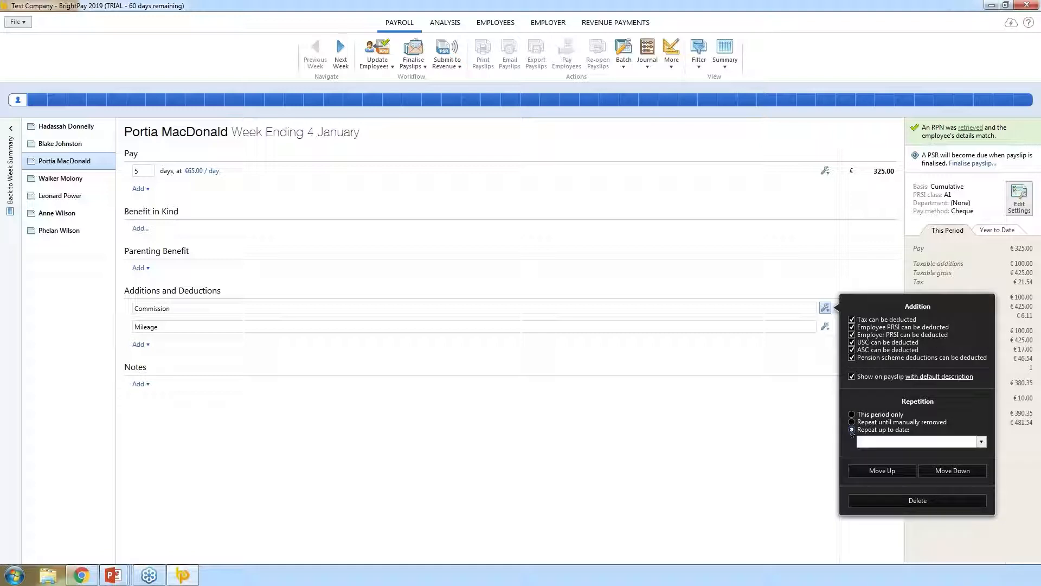
{"action": "left_click", "coordinate": [981, 442]}
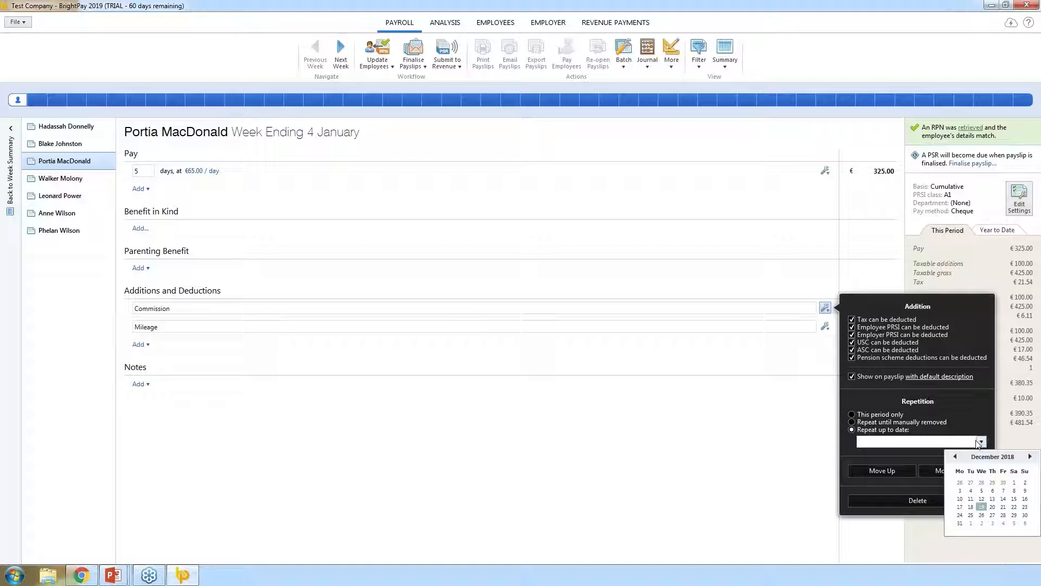
{"action": "left_click", "coordinate": [1030, 456]}
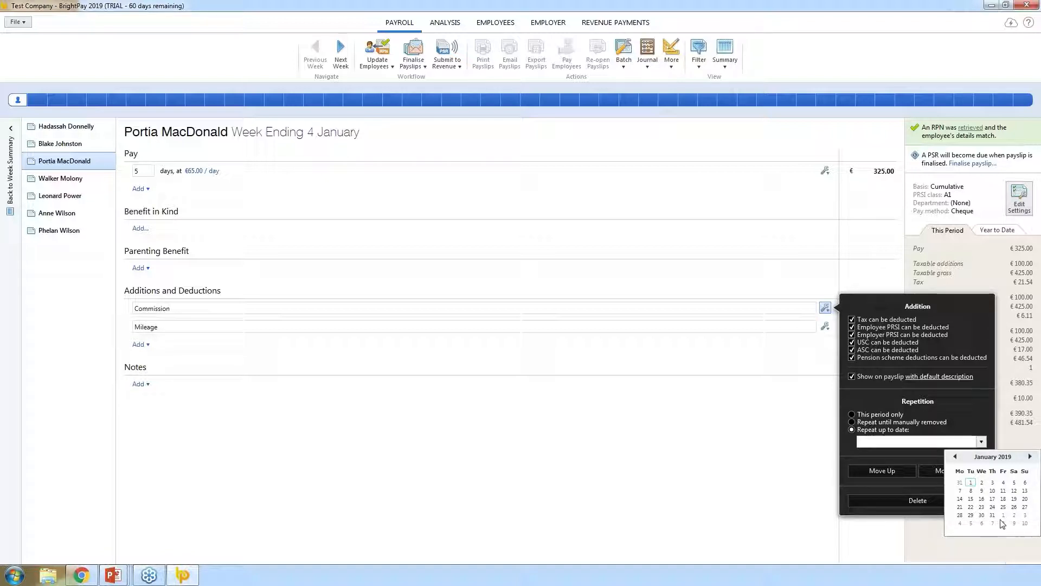
{"action": "left_click", "coordinate": [993, 515]}
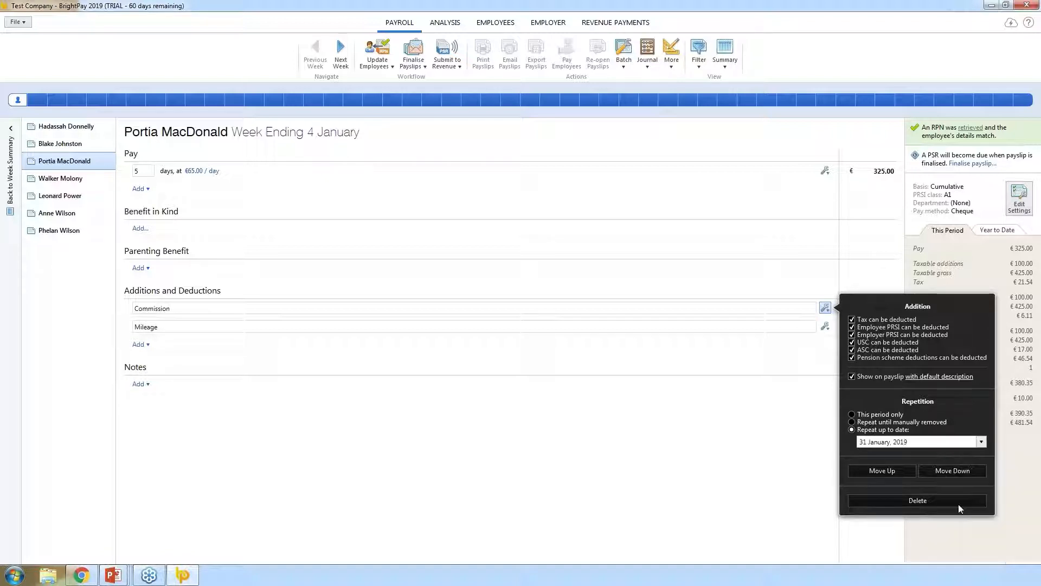
{"action": "left_click", "coordinate": [777, 424]}
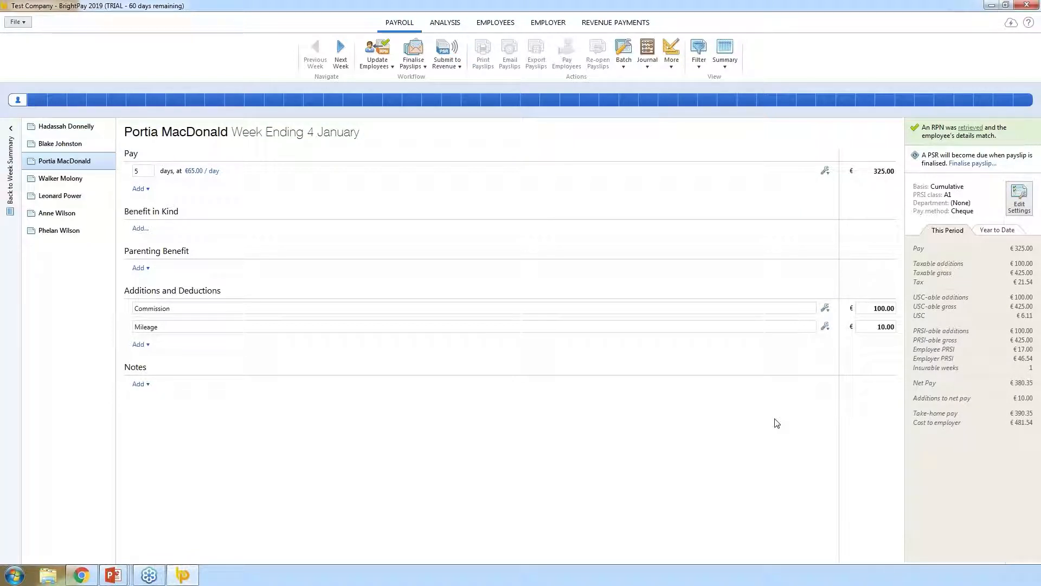
{"action": "left_click", "coordinate": [825, 308]}
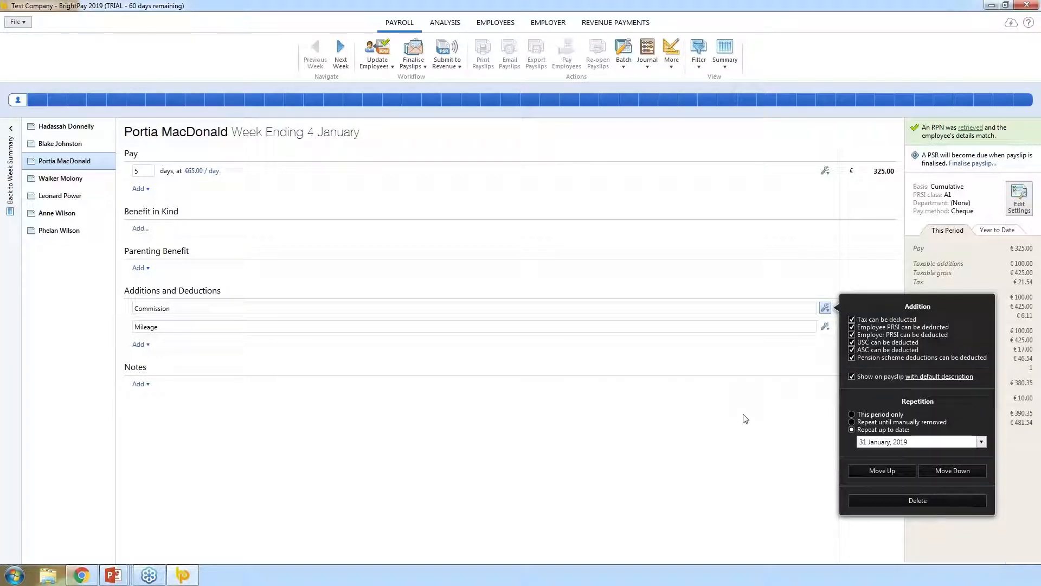
- Move Commission below Mileage in the payslip's additions list
{"action": "left_click", "coordinate": [954, 470]}
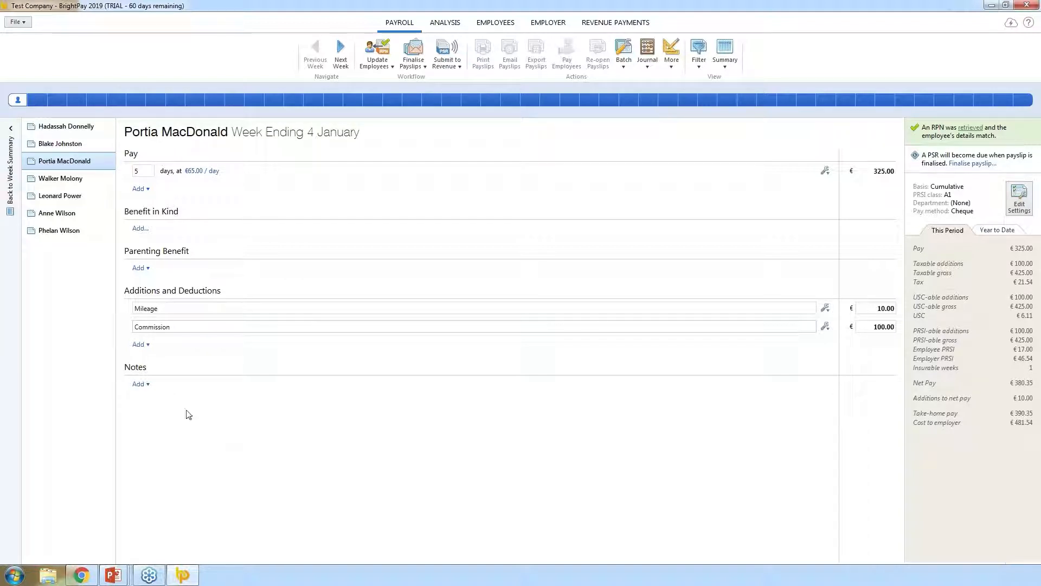
{"action": "left_click", "coordinate": [138, 347]}
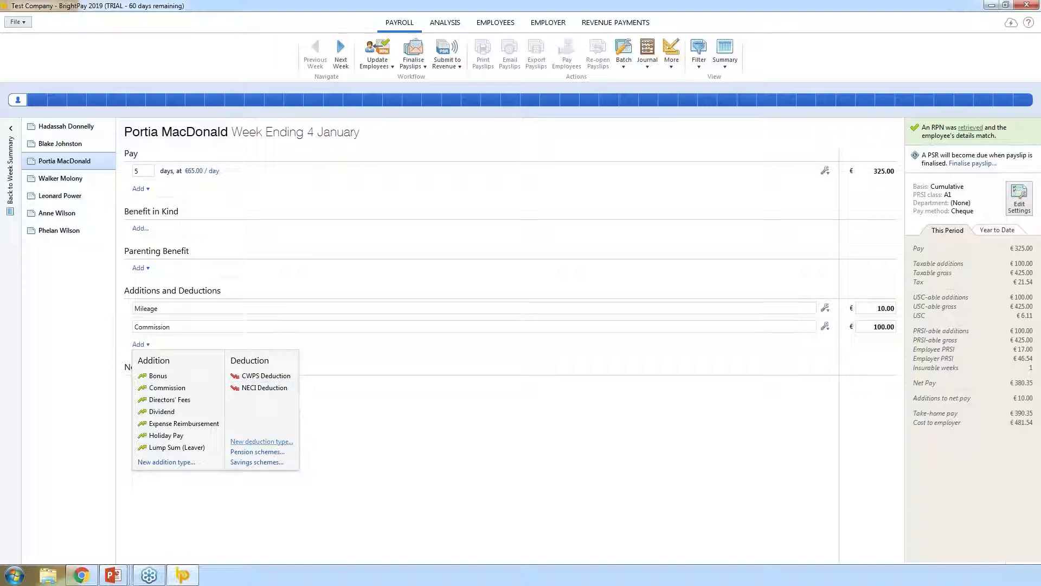
- Create a €5.00 Lotto deduction that repeats until manually removed and is reusable for other employees
{"action": "left_click", "coordinate": [262, 442]}
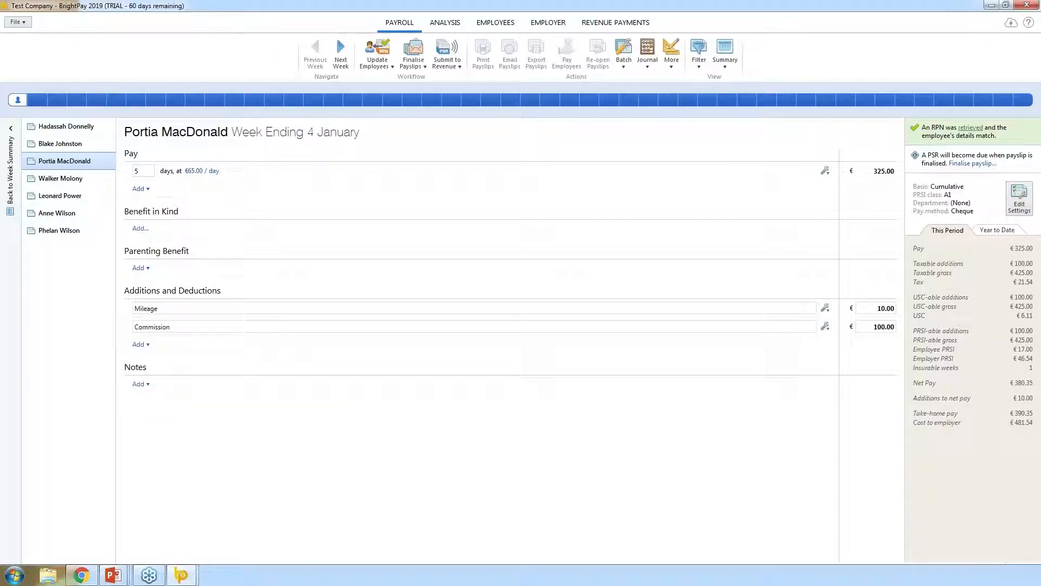
{"action": "type", "text": "Lotto"}
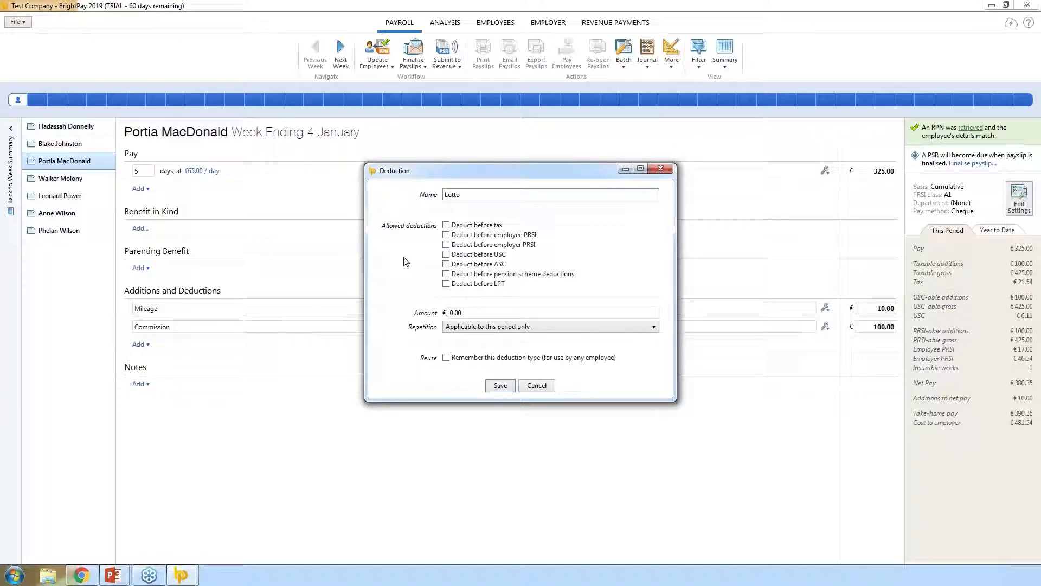
{"action": "left_click_drag", "start_coordinate": [467, 312], "coordinate": [451, 313]}
{"action": "type", "text": "5.00"}
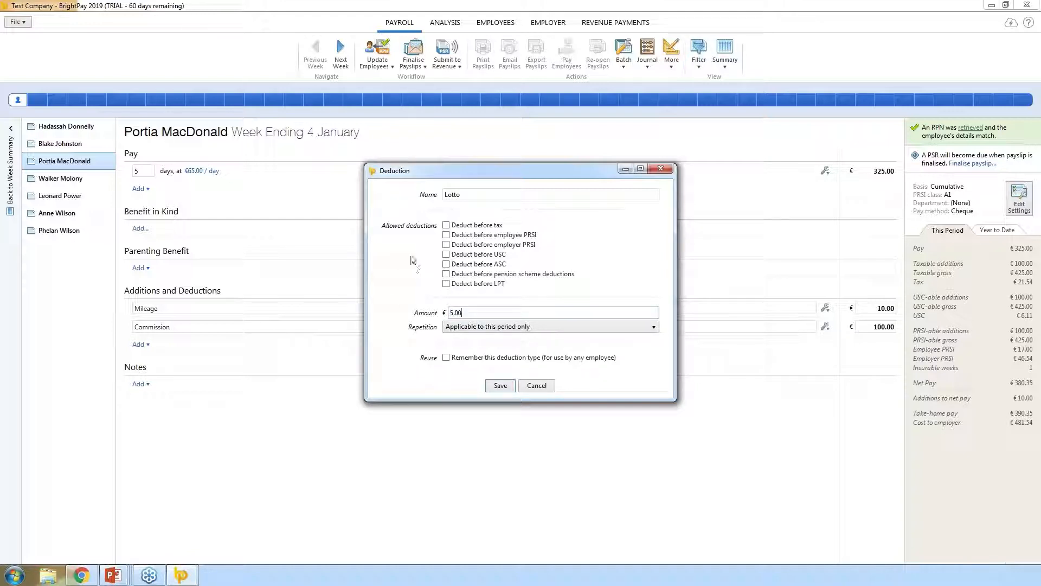
{"action": "left_click", "coordinate": [476, 312]}
{"action": "left_click", "coordinate": [582, 327]}
{"action": "left_click", "coordinate": [537, 347]}
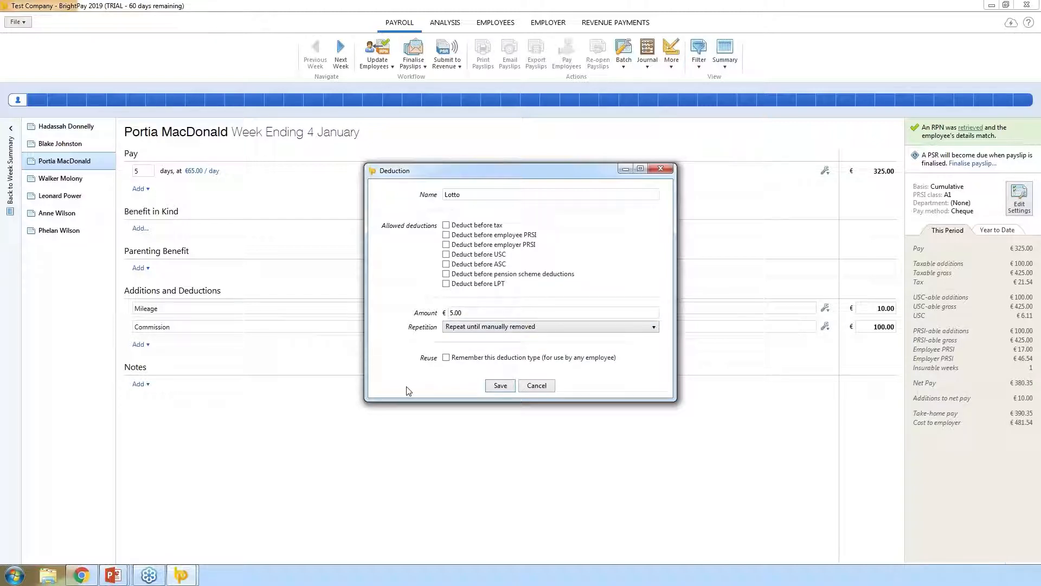
{"action": "left_click", "coordinate": [447, 358]}
{"action": "left_click", "coordinate": [499, 386]}
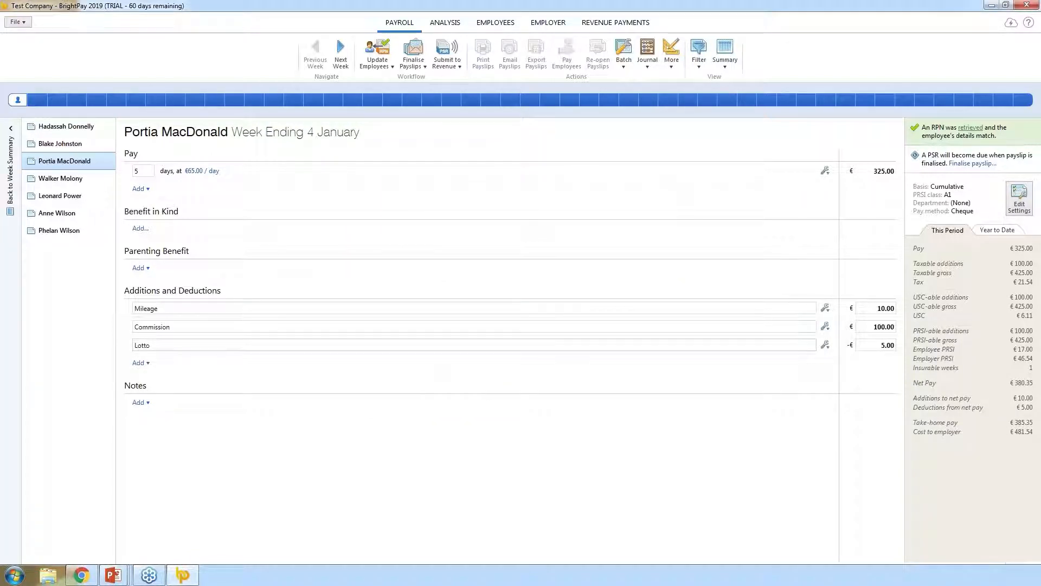
- Review the Lotto deduction's settings and close them unchanged
{"action": "left_click", "coordinate": [825, 346]}
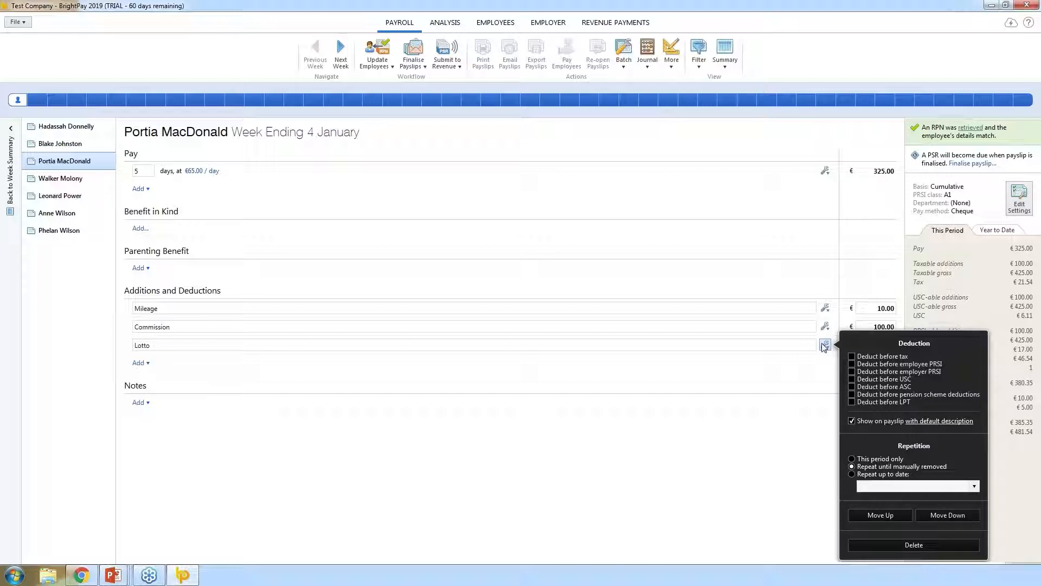
{"action": "left_click", "coordinate": [380, 452]}
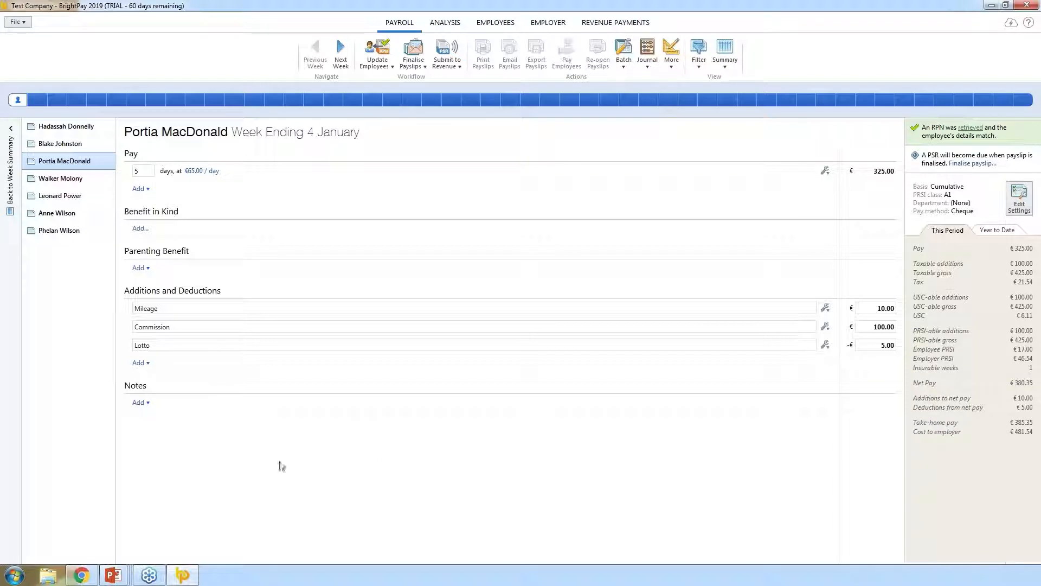
{"action": "left_click", "coordinate": [147, 408]}
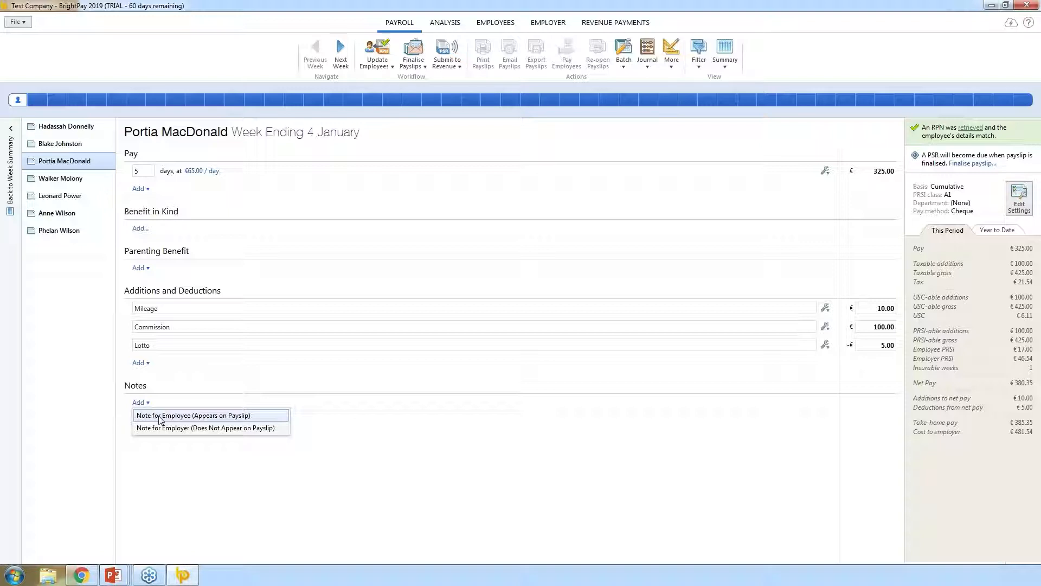
- Add the payslip note 'Review Date 1st March' to the third employee's Week 1 payslip
{"action": "left_click", "coordinate": [161, 416]}
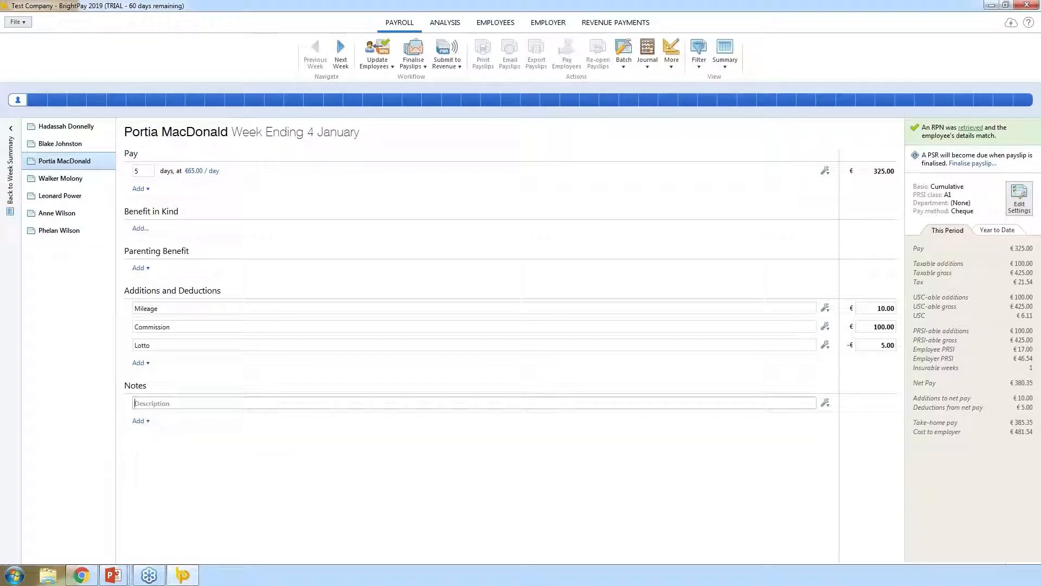
{"action": "type", "text": "ER"}
{"action": "key", "text": "BackSpace"}
{"action": "key", "text": "BackSpace"}
{"action": "type", "text": "Review Date"}
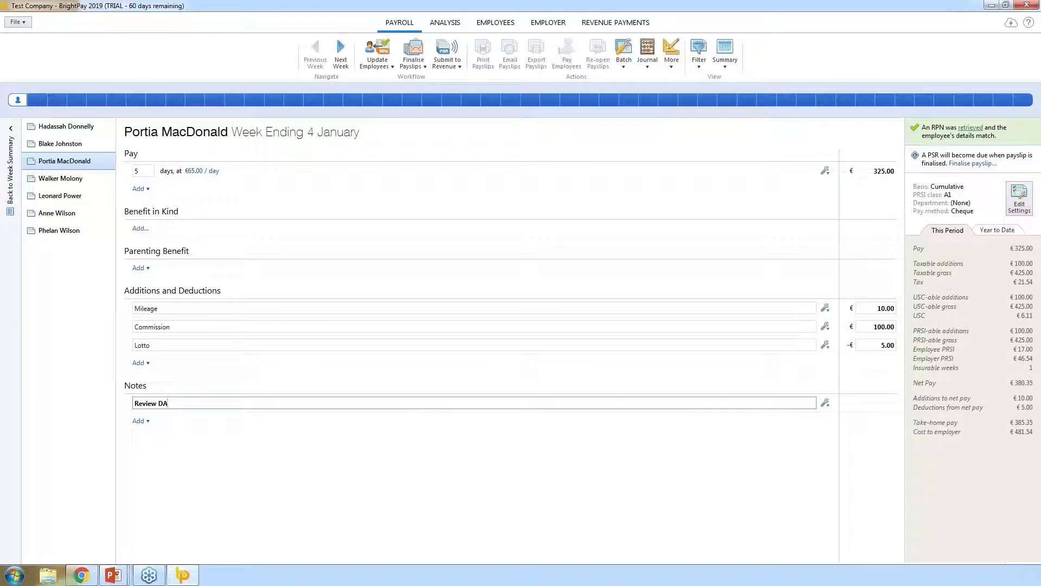
{"action": "type", "text": " 1st March"}
{"action": "left_click", "coordinate": [213, 500]}
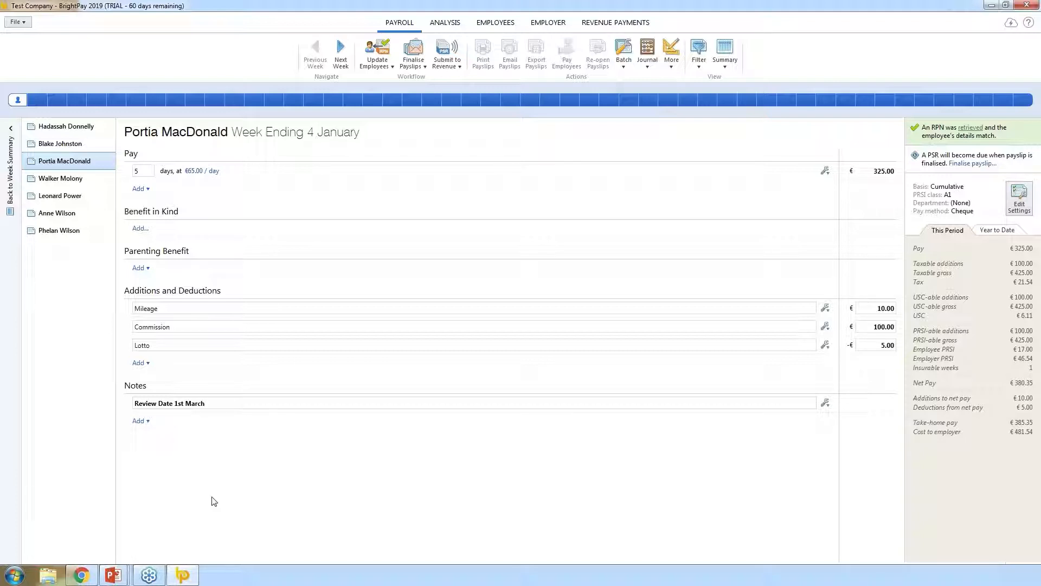
- Look through four other employees' Week 1 payslips, then return to the seven-employee Week 1 summary
{"action": "left_click", "coordinate": [11, 176]}
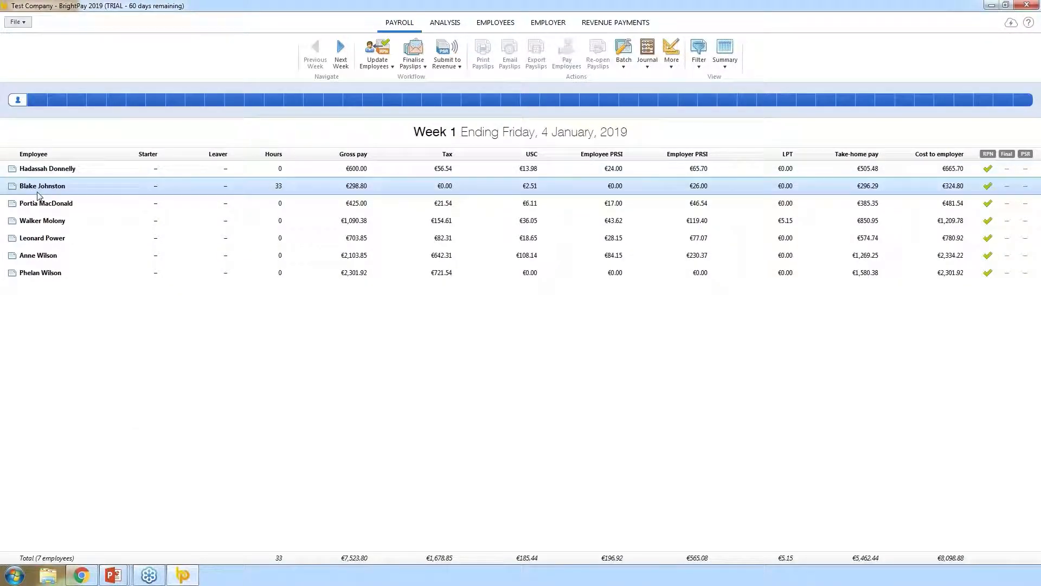
{"action": "left_click", "coordinate": [37, 190]}
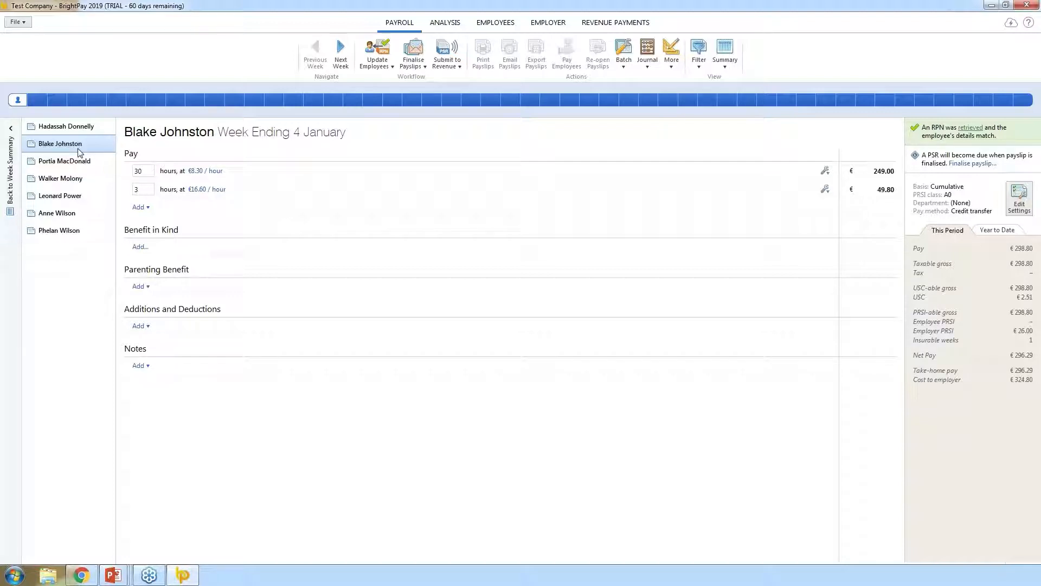
{"action": "left_click", "coordinate": [56, 199]}
{"action": "left_click", "coordinate": [61, 214]}
{"action": "left_click", "coordinate": [68, 232]}
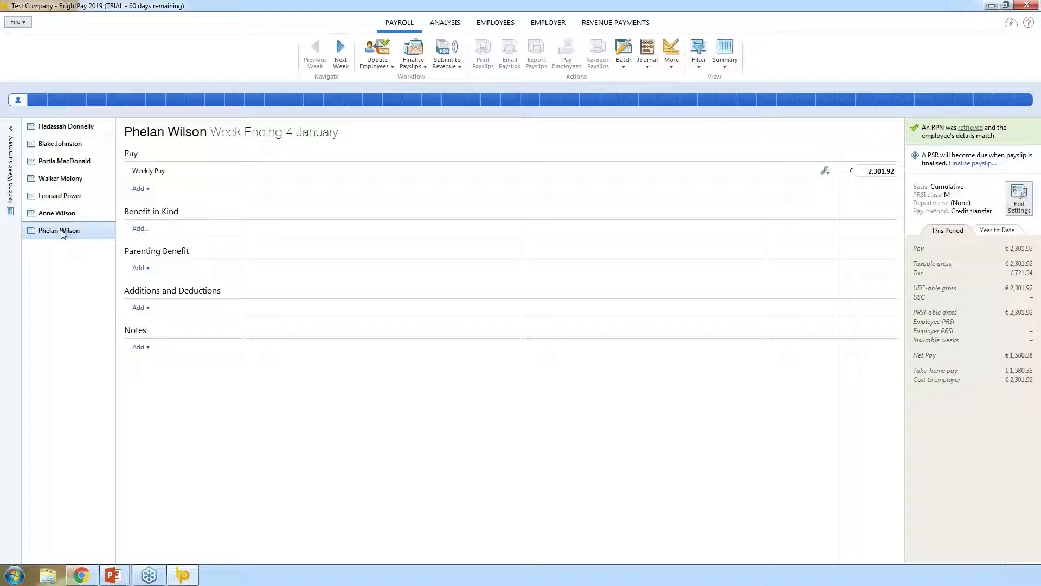
{"action": "left_click", "coordinate": [11, 184]}
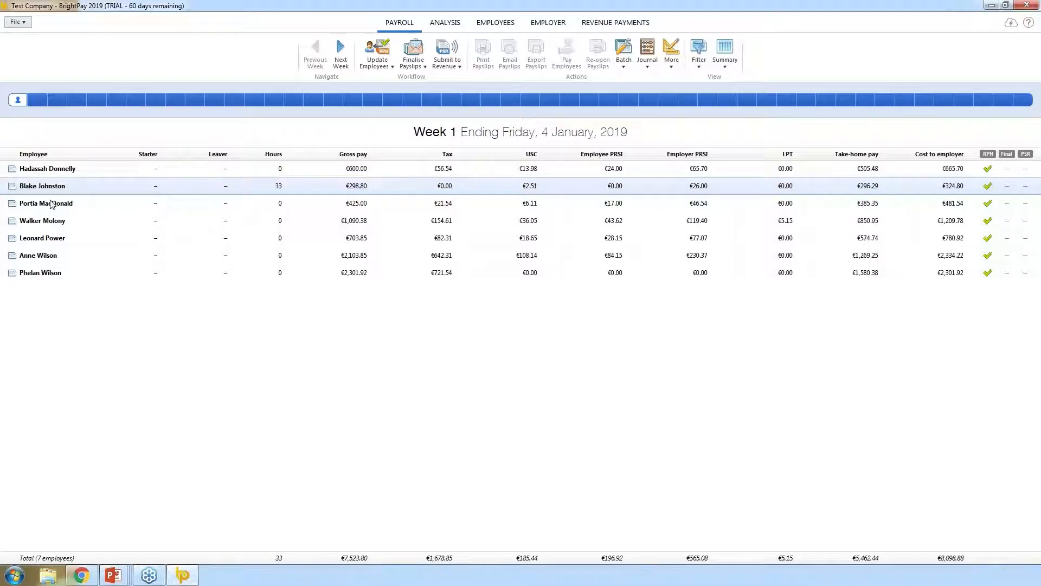
{"action": "left_click", "coordinate": [418, 64]}
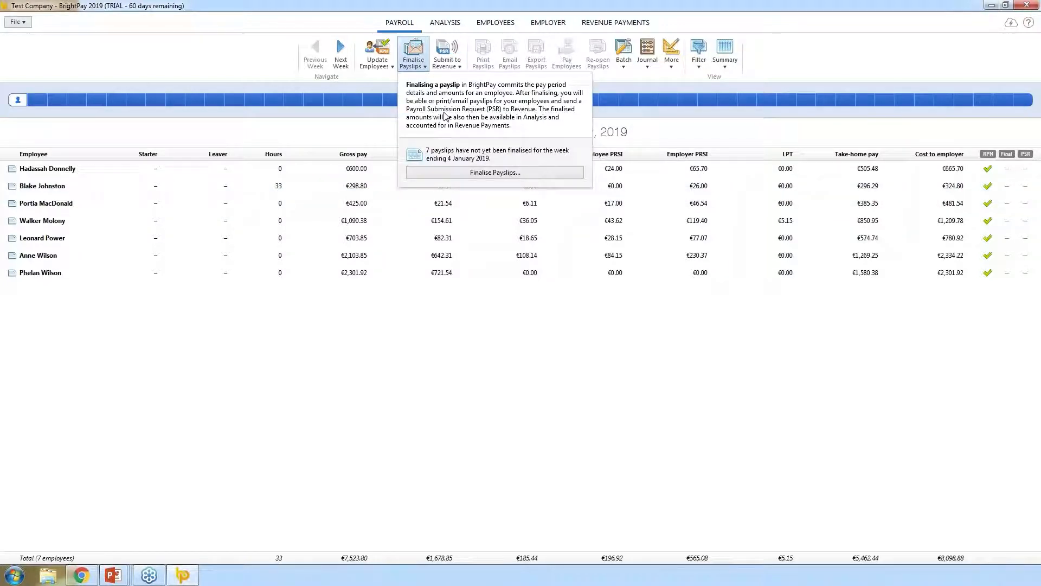
- Finalise all seven employees' Week 1 payslips with the pay date 4 January 2019
{"action": "left_click", "coordinate": [479, 174]}
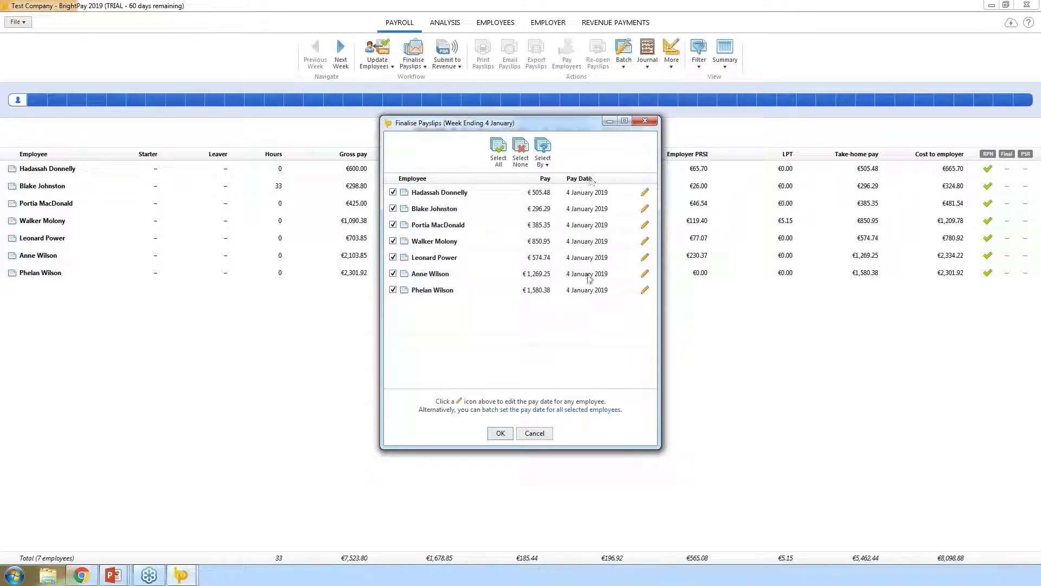
{"action": "left_click", "coordinate": [644, 192]}
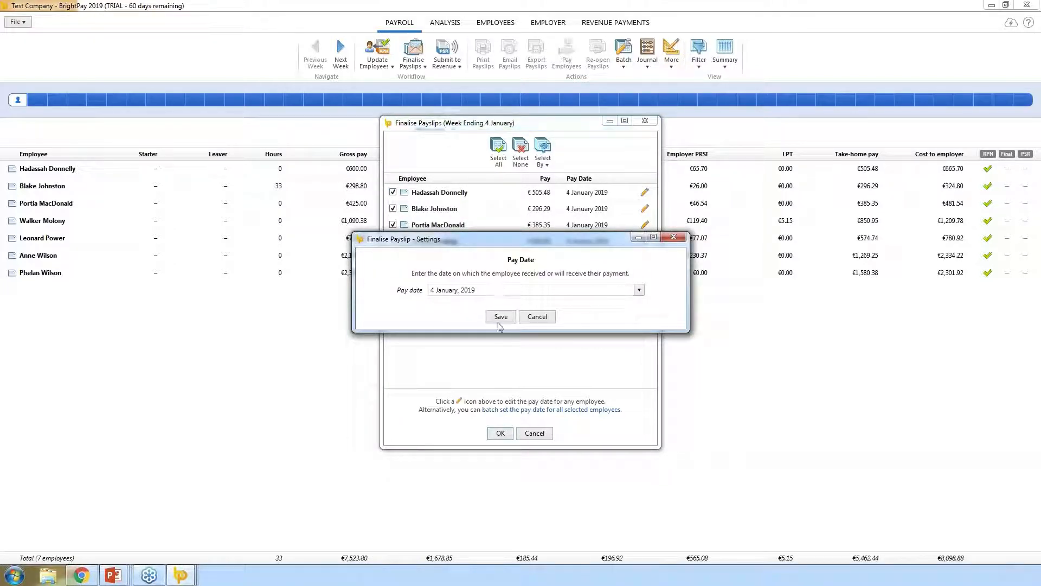
{"action": "left_click", "coordinate": [531, 318]}
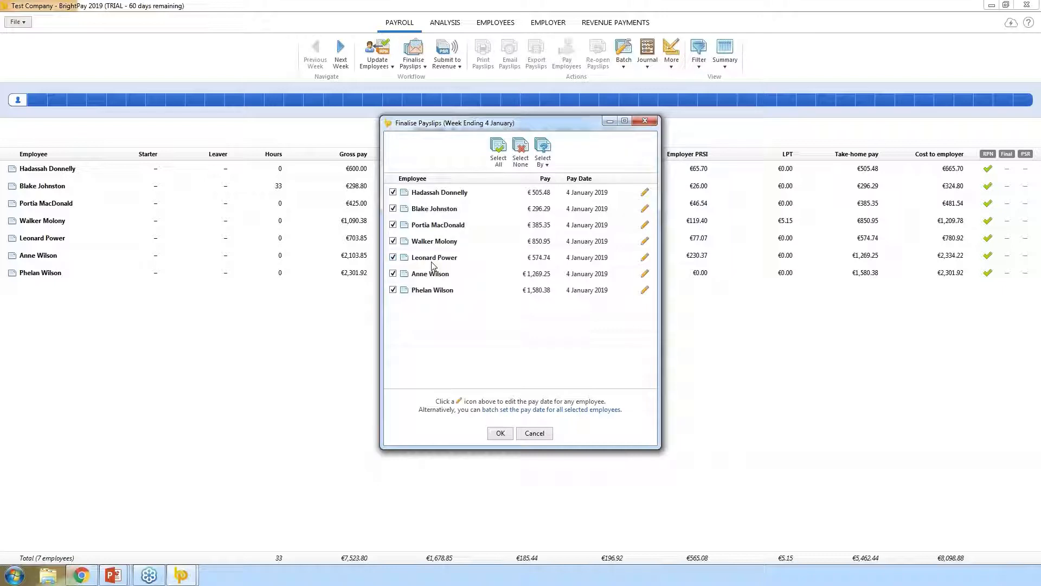
{"action": "left_click", "coordinate": [433, 260]}
{"action": "left_click", "coordinate": [431, 274]}
{"action": "left_click", "coordinate": [432, 291]}
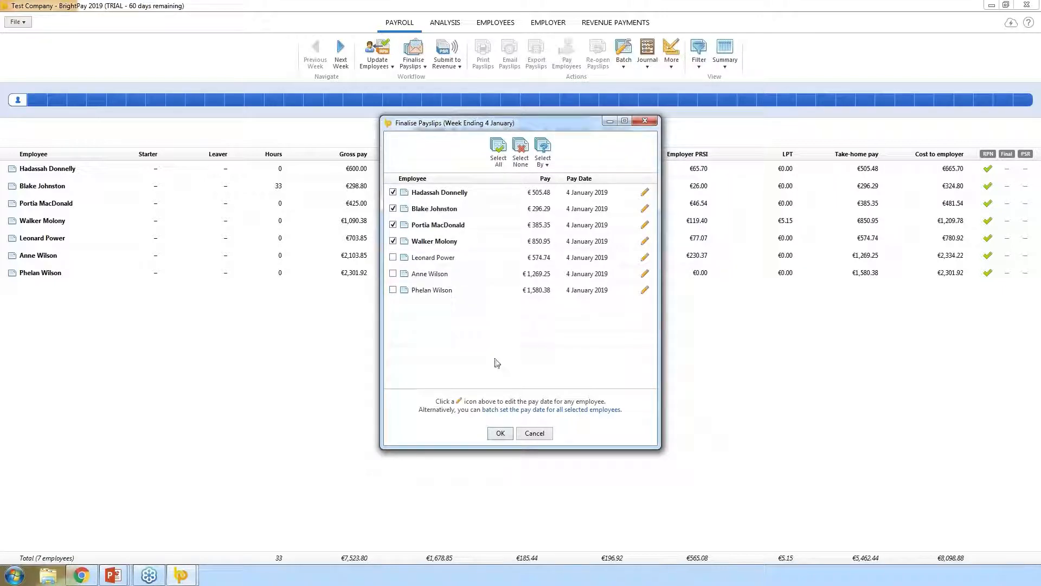
{"action": "left_click", "coordinate": [531, 412]}
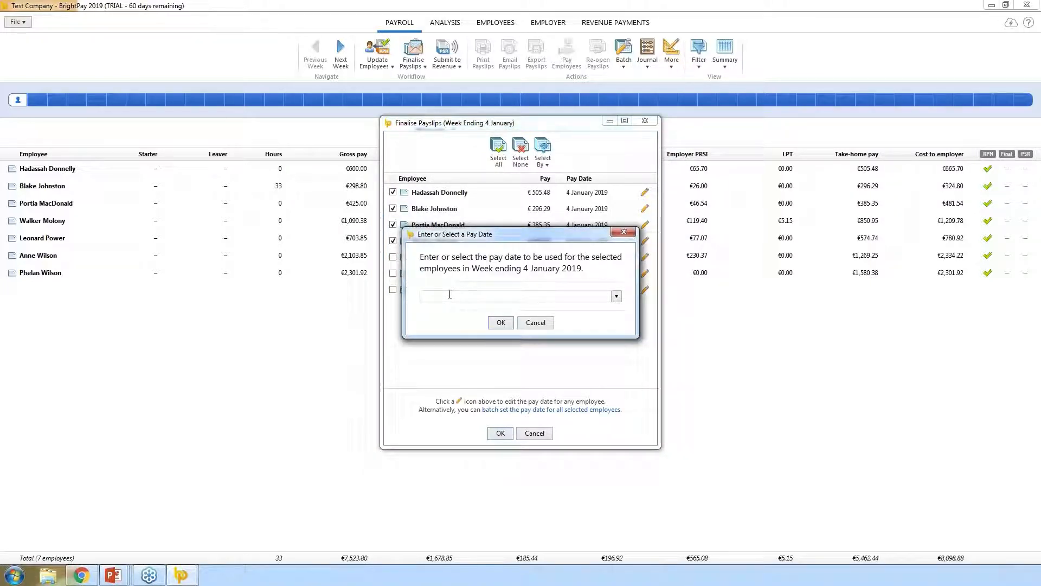
{"action": "left_click", "coordinate": [524, 324]}
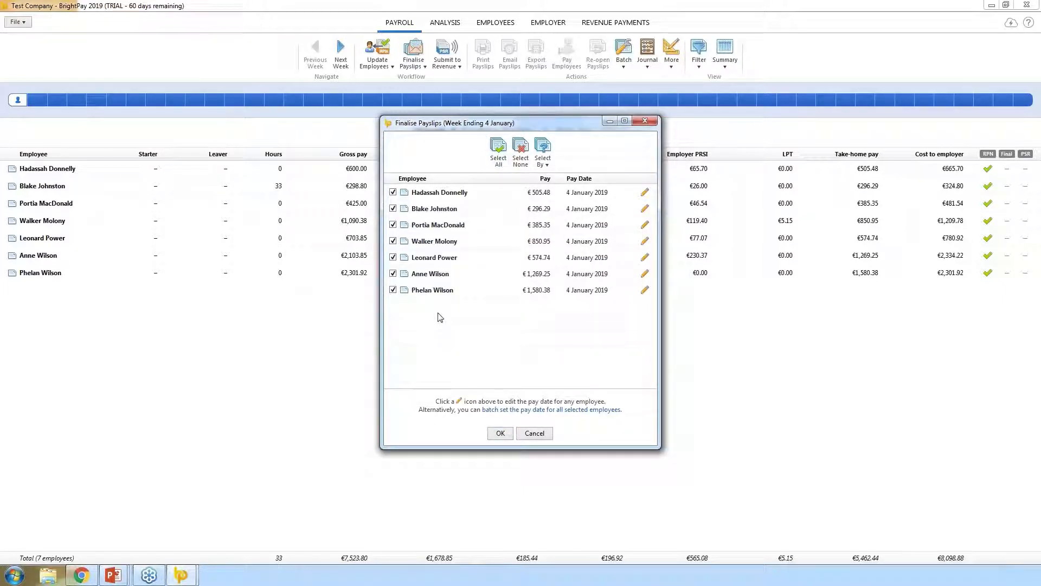
{"action": "left_click", "coordinate": [498, 434]}
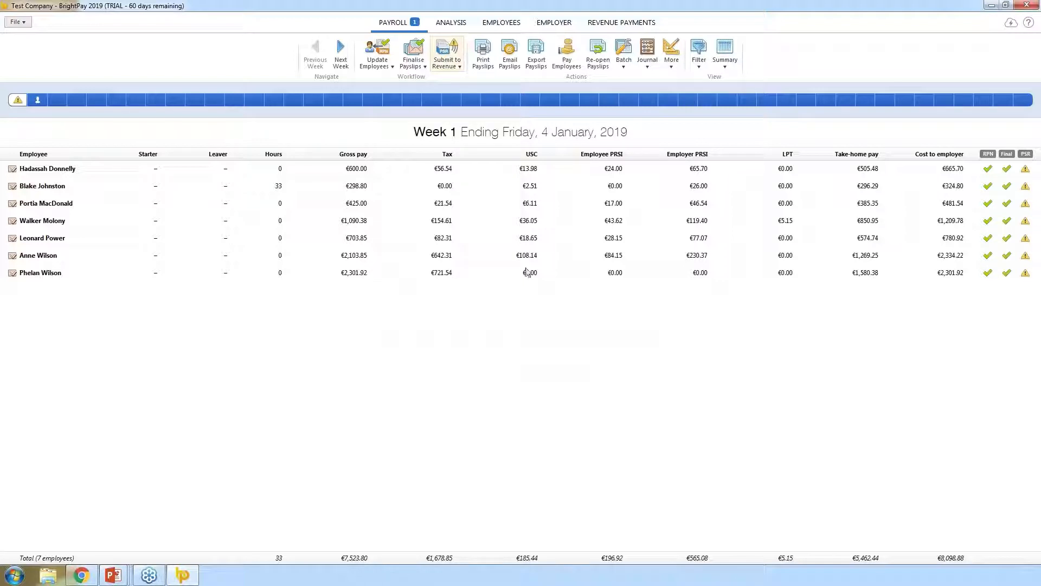
{"action": "left_click", "coordinate": [28, 203]}
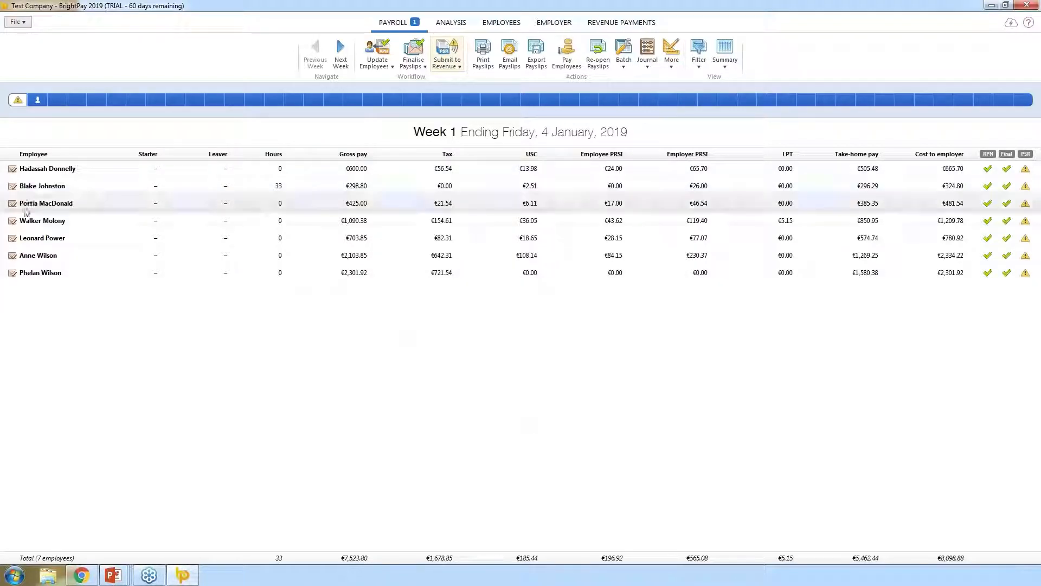
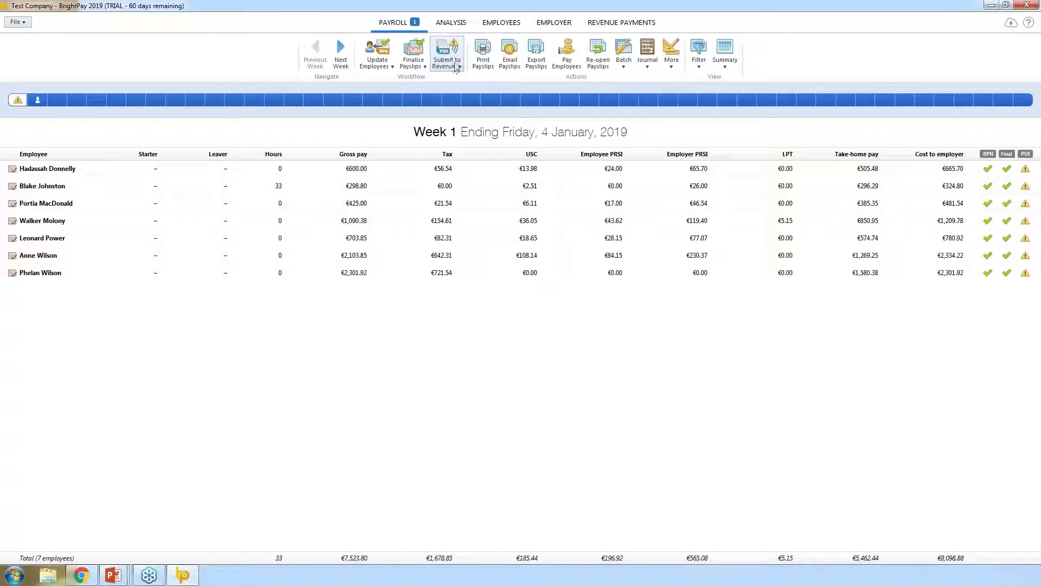
- Start sending the Week 1 PSRs to Revenue with all seven employees included
{"action": "left_click", "coordinate": [454, 64]}
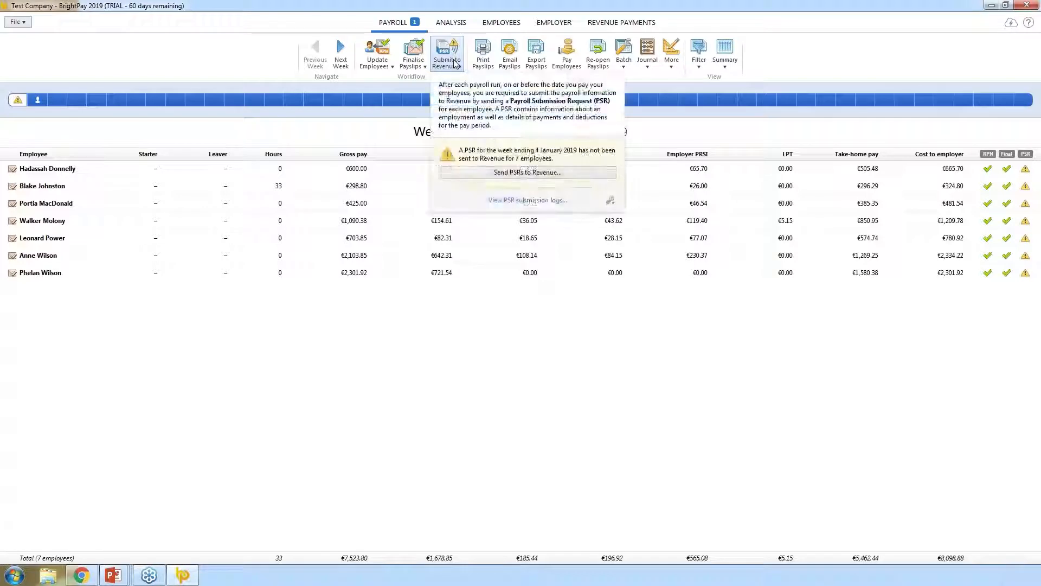
{"action": "left_click", "coordinate": [517, 173]}
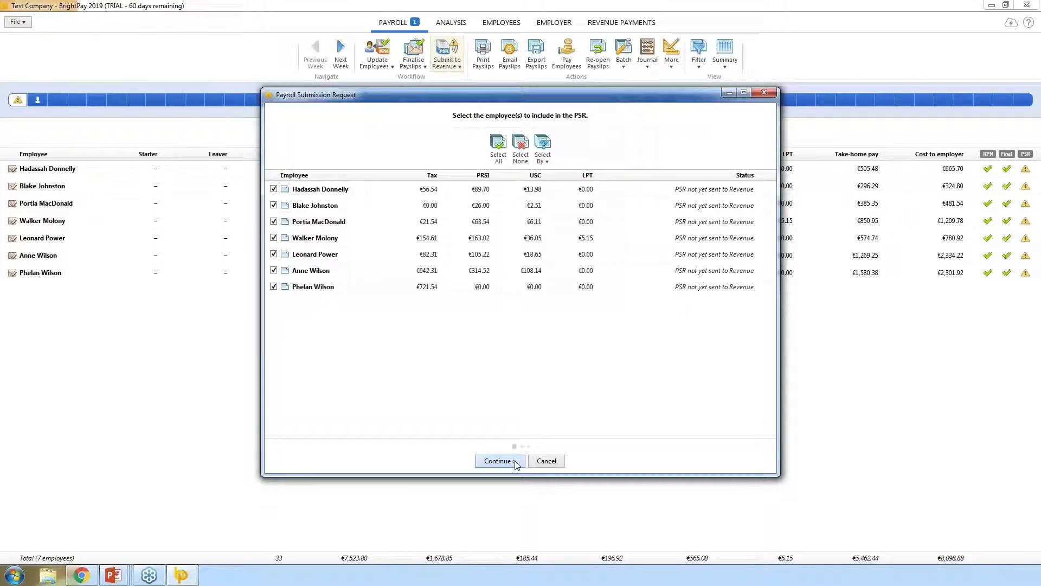
{"action": "left_click", "coordinate": [514, 462]}
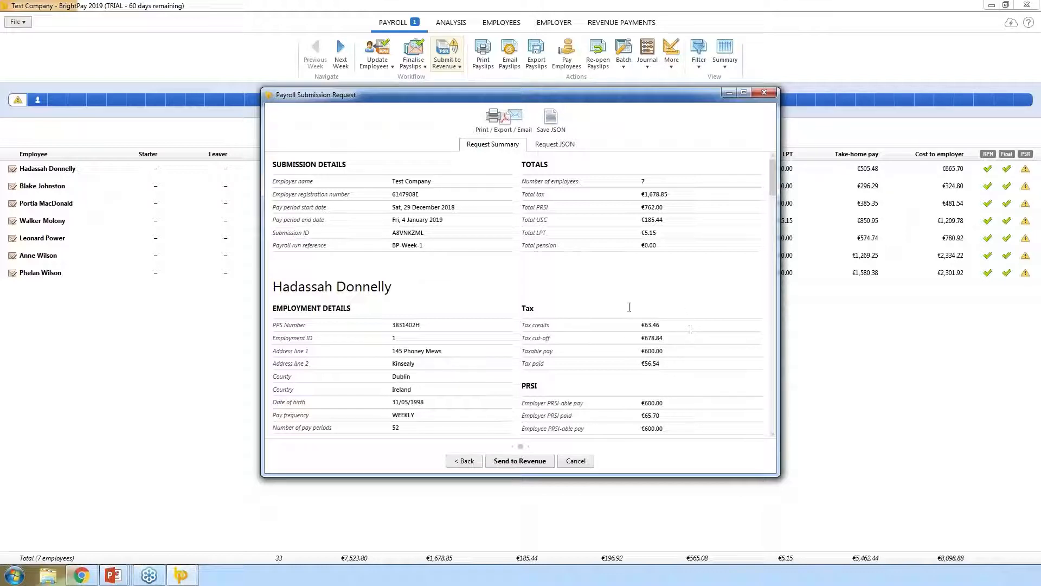
- Send the Week 1 PSR to Revenue and close the accepted submission results
{"action": "mouse_move", "coordinate": [773, 191]}
{"action": "left_mouse_down"}
{"action": "mouse_move", "coordinate": [777, 383]}
{"action": "mouse_move", "coordinate": [774, 186]}
{"action": "left_mouse_up"}
{"action": "left_click", "coordinate": [508, 465]}
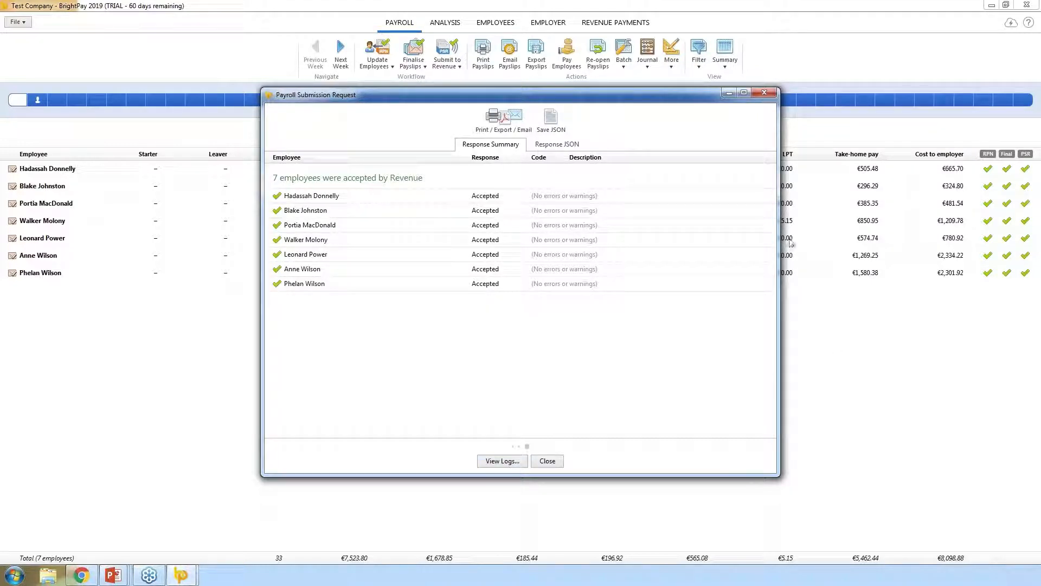
{"action": "left_click", "coordinate": [766, 94]}
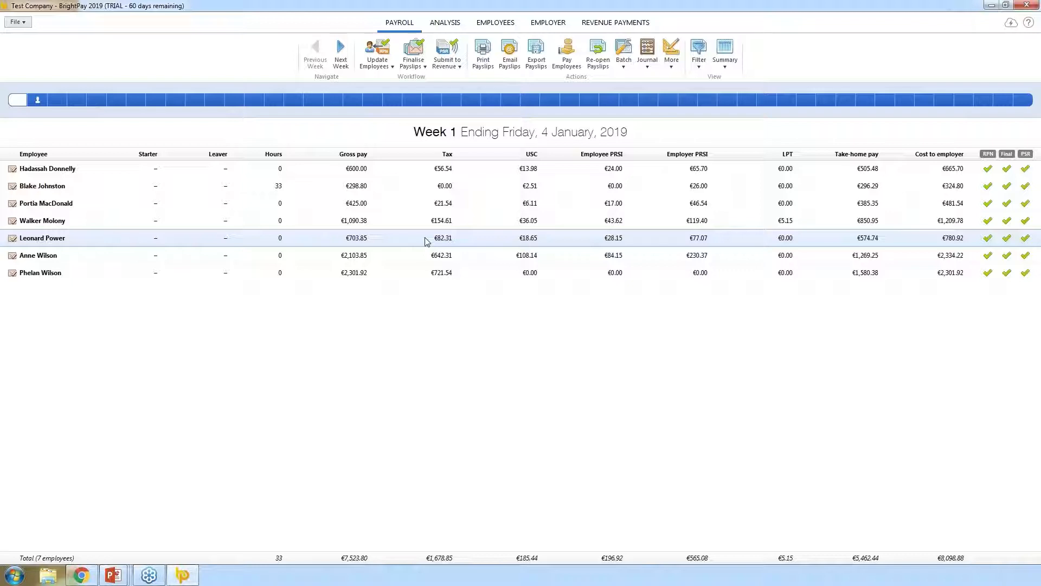
- Open Print Payslips for Week 1, then browse the Select By options and the payslip layout list
{"action": "left_click", "coordinate": [484, 61]}
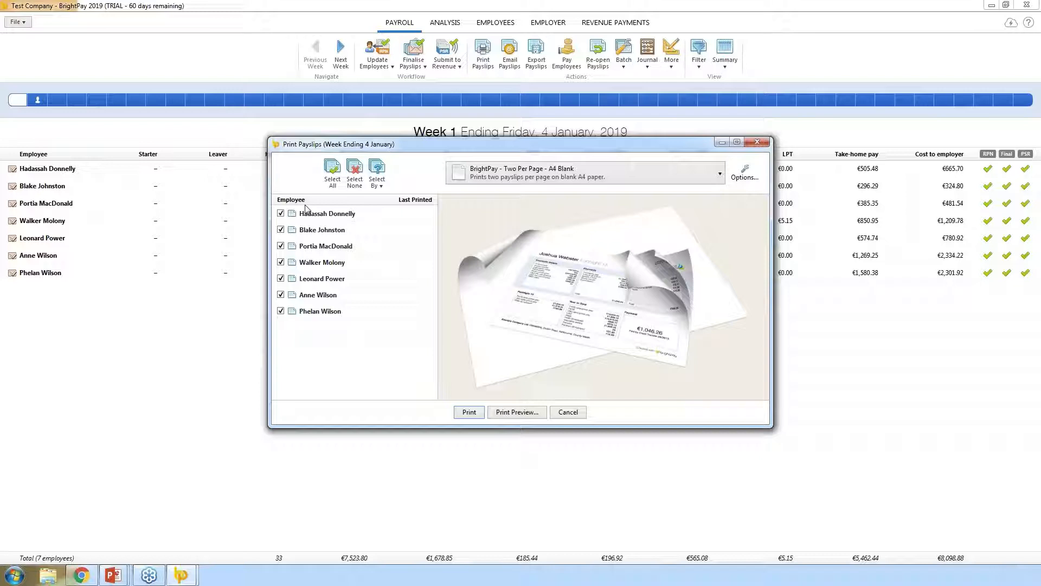
{"action": "left_click", "coordinate": [377, 176]}
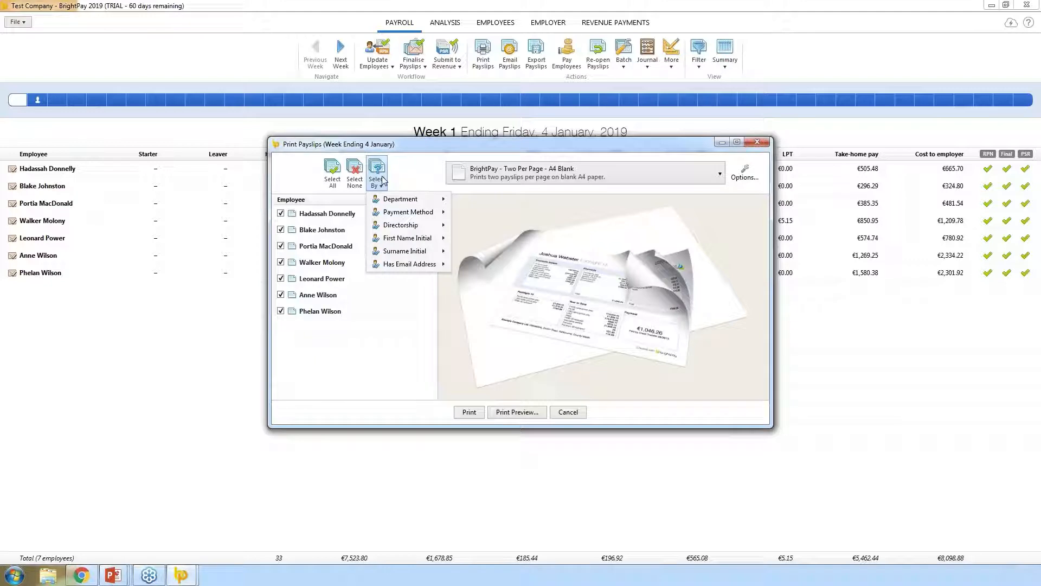
{"action": "mouse_move", "coordinate": [434, 202]}
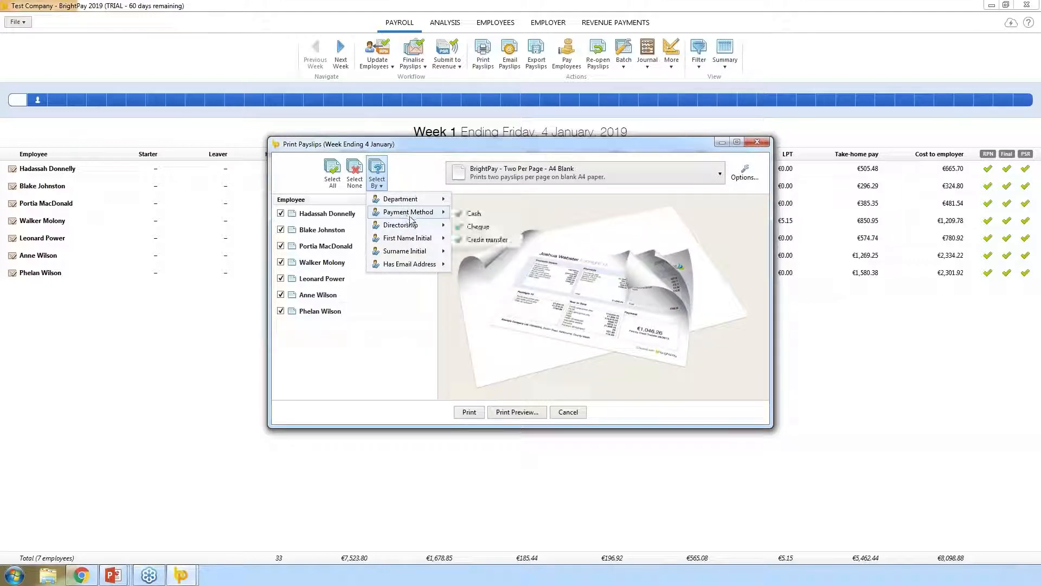
{"action": "mouse_move", "coordinate": [411, 266]}
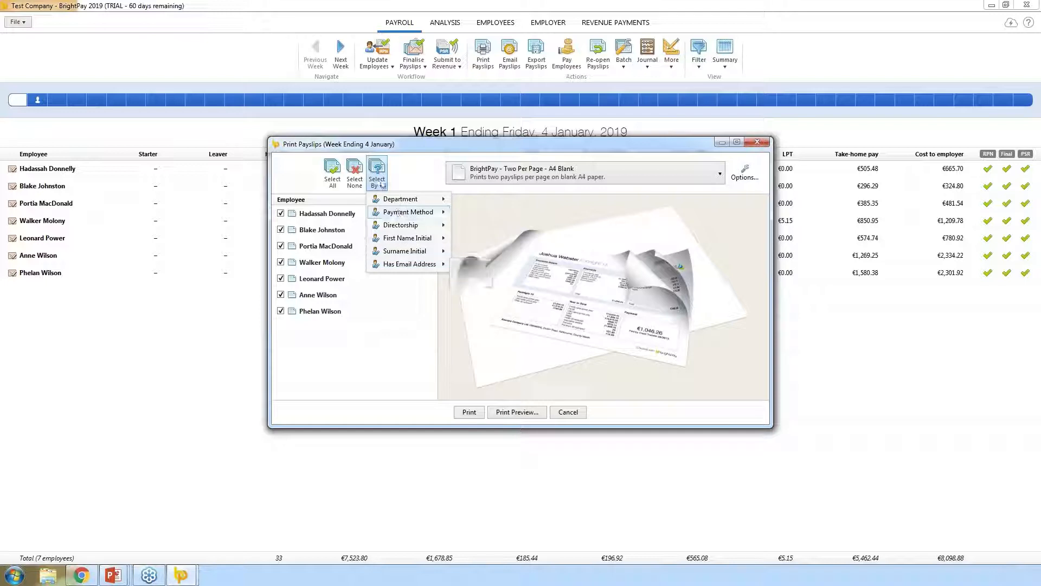
{"action": "left_click", "coordinate": [407, 181]}
{"action": "left_click", "coordinate": [720, 179]}
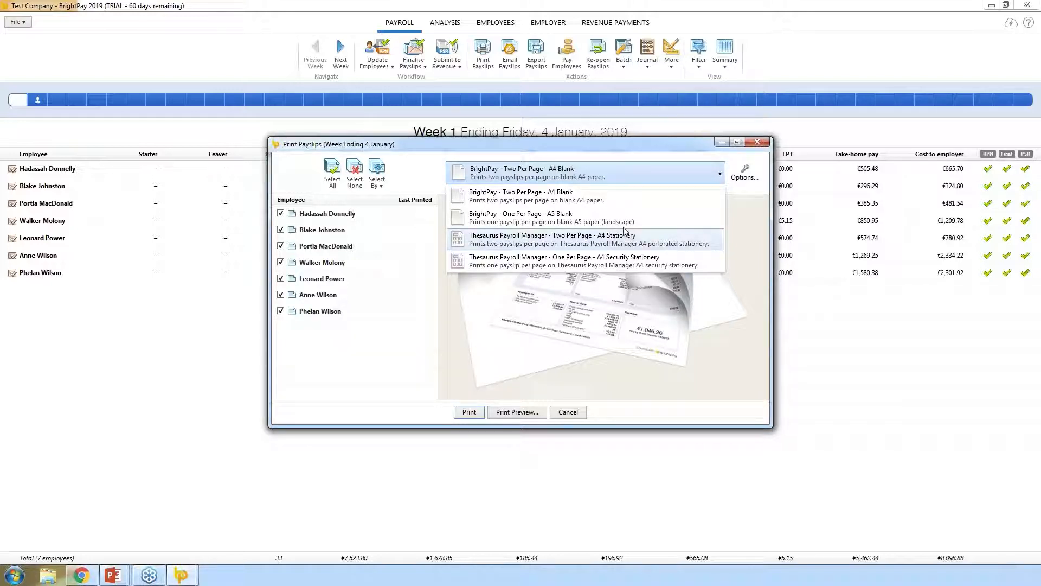
- Keep the Two Per Page - A4 Blank layout and turn on Show notes in the payslip options
{"action": "left_click", "coordinate": [747, 213]}
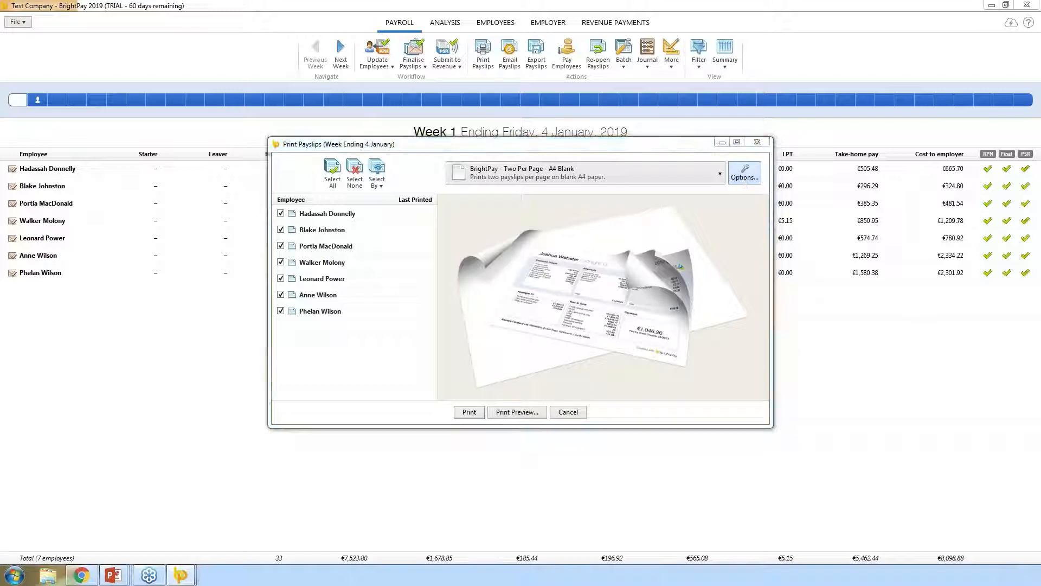
{"action": "left_click", "coordinate": [743, 179]}
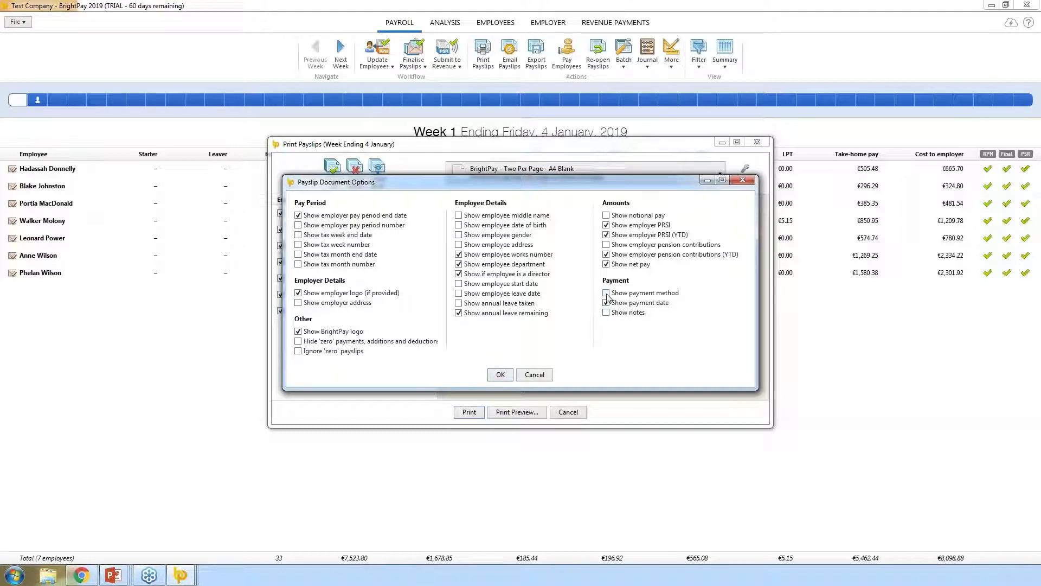
{"action": "left_click", "coordinate": [607, 314]}
{"action": "left_click", "coordinate": [500, 375]}
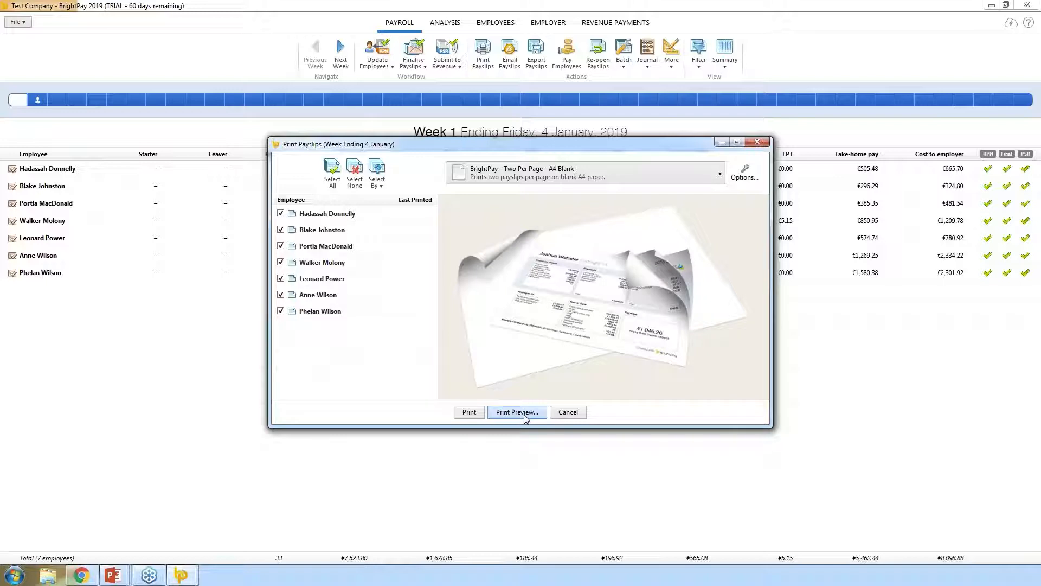
- Preview the Week 1 payslips, then close the preview and the Print Payslips dialog
{"action": "left_click", "coordinate": [517, 413]}
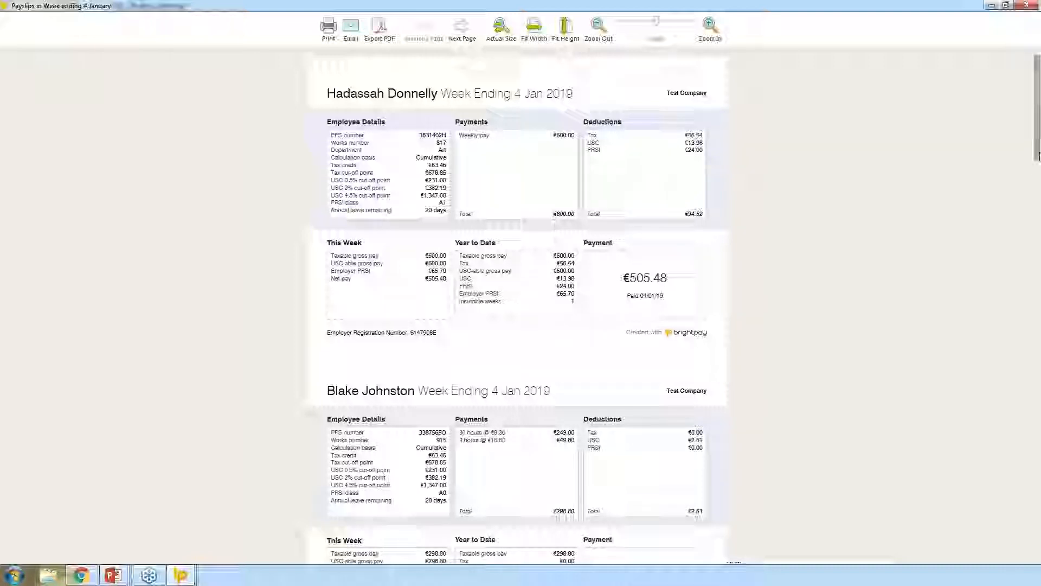
{"action": "mouse_move", "coordinate": [1037, 155]}
{"action": "left_mouse_down"}
{"action": "mouse_move", "coordinate": [1038, 291]}
{"action": "mouse_move", "coordinate": [1038, 155]}
{"action": "left_mouse_up"}
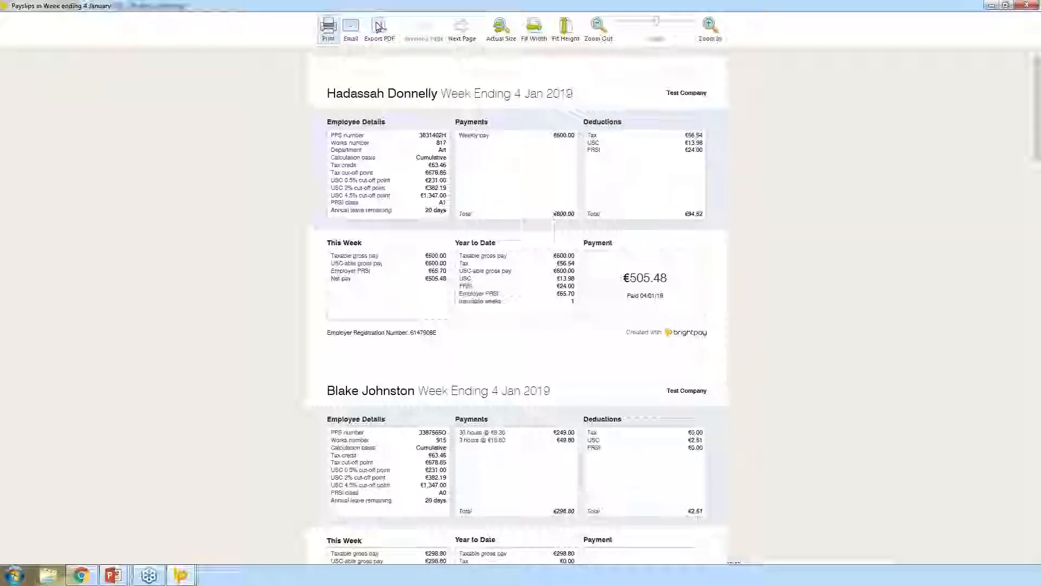
{"action": "left_click", "coordinate": [1030, 5]}
{"action": "left_click", "coordinate": [757, 143]}
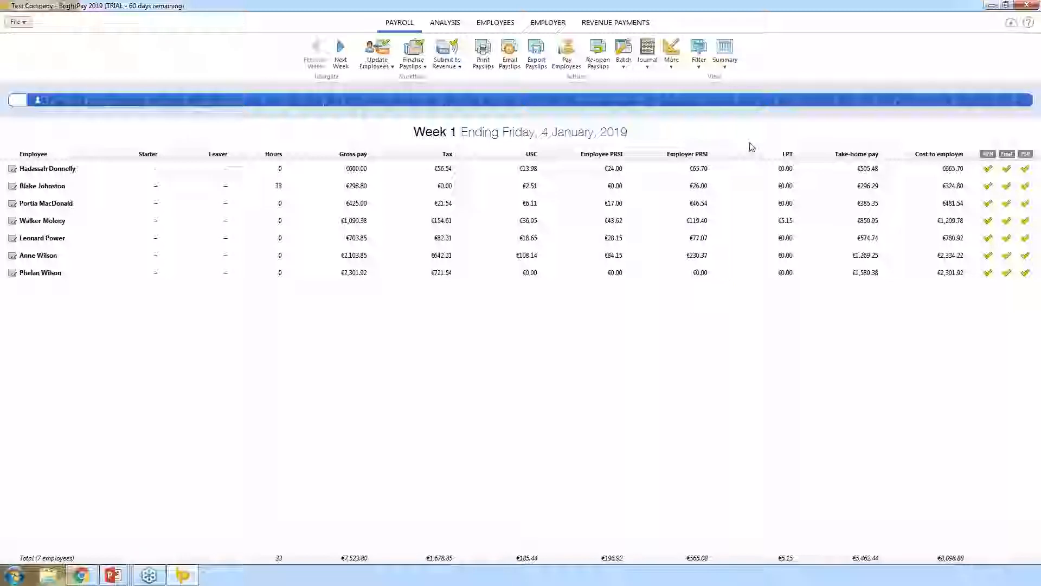
- Cancel Email Payslips and open the employee's personal details at her email address field
{"action": "left_click", "coordinate": [509, 59]}
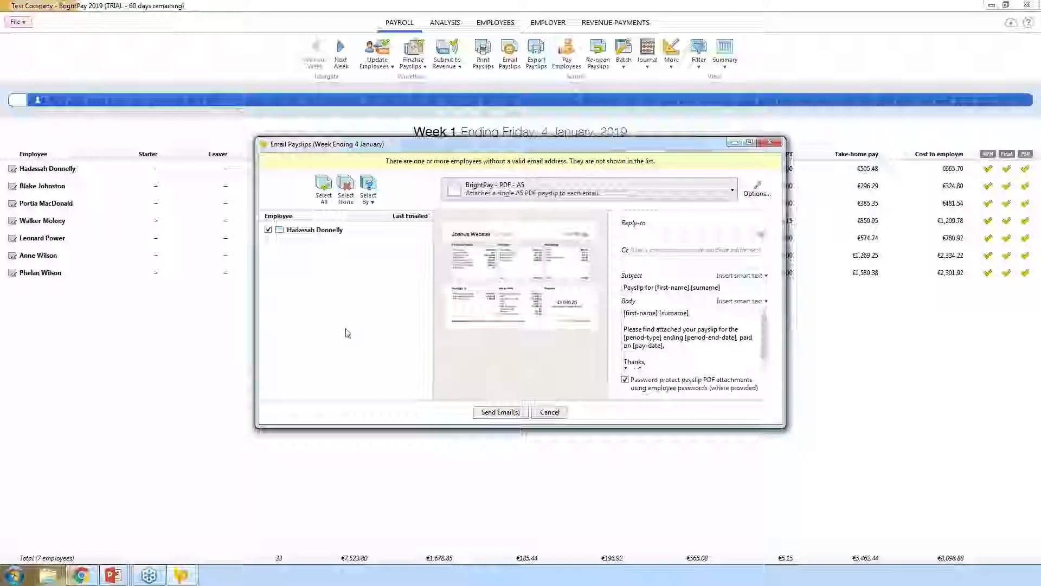
{"action": "left_click", "coordinate": [549, 412]}
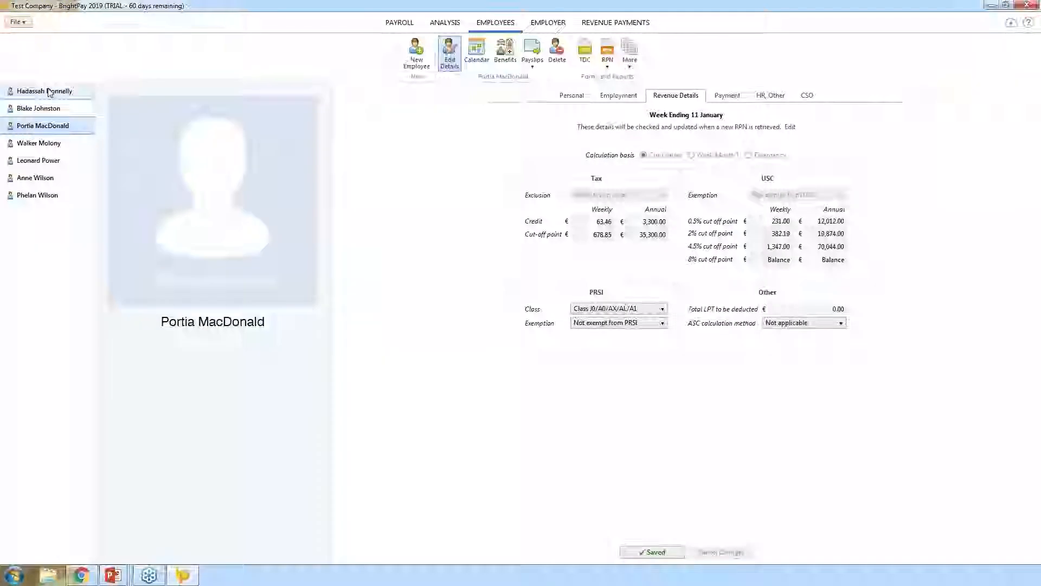
{"action": "left_click", "coordinate": [49, 92]}
{"action": "left_click", "coordinate": [571, 97]}
{"action": "left_click", "coordinate": [656, 264]}
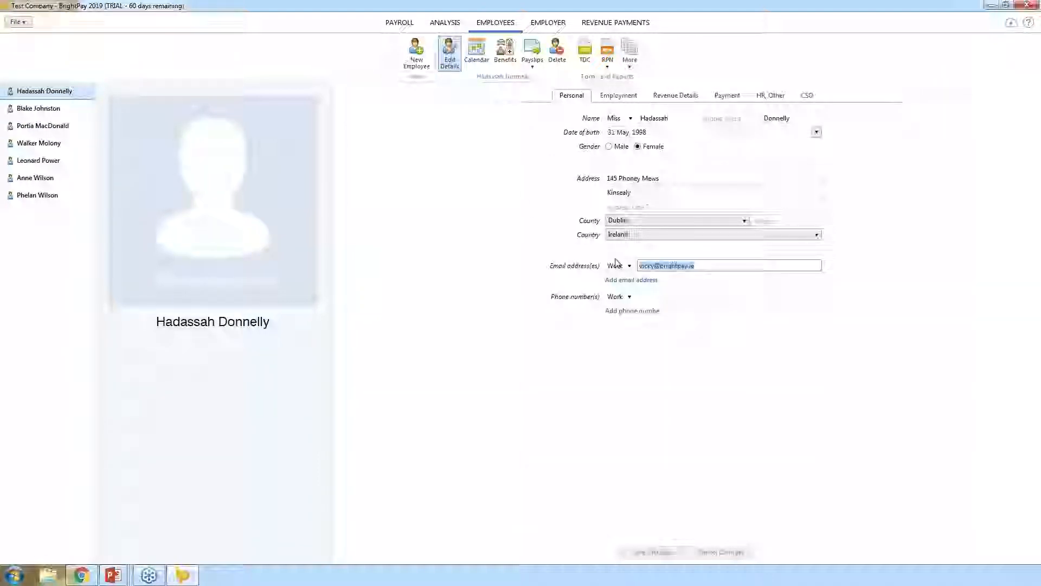
- Generate and save a random payslip PDF password for the employee, then reopen Email Payslips
{"action": "left_click", "coordinate": [773, 98]}
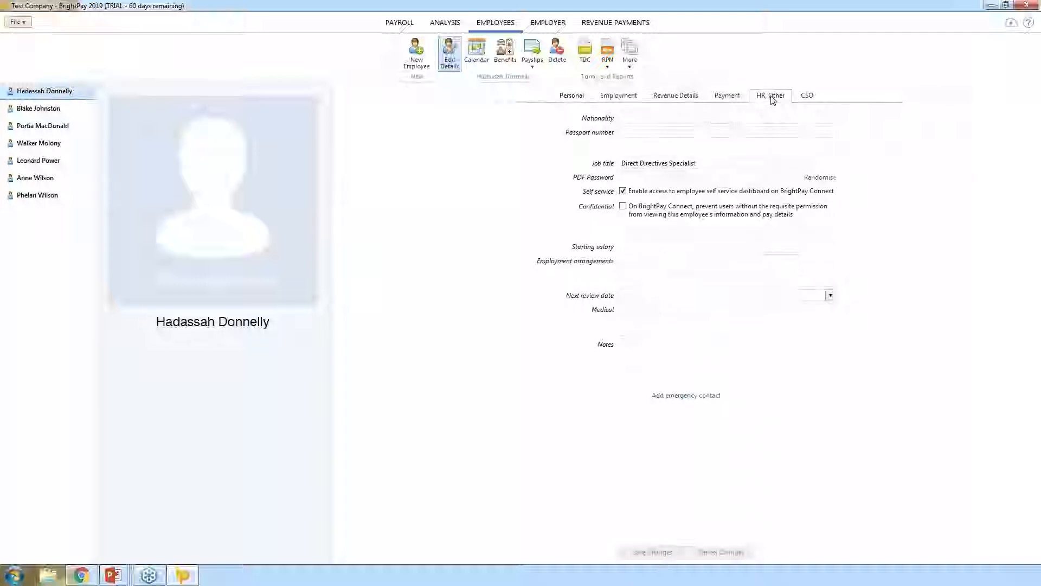
{"action": "left_click", "coordinate": [647, 177]}
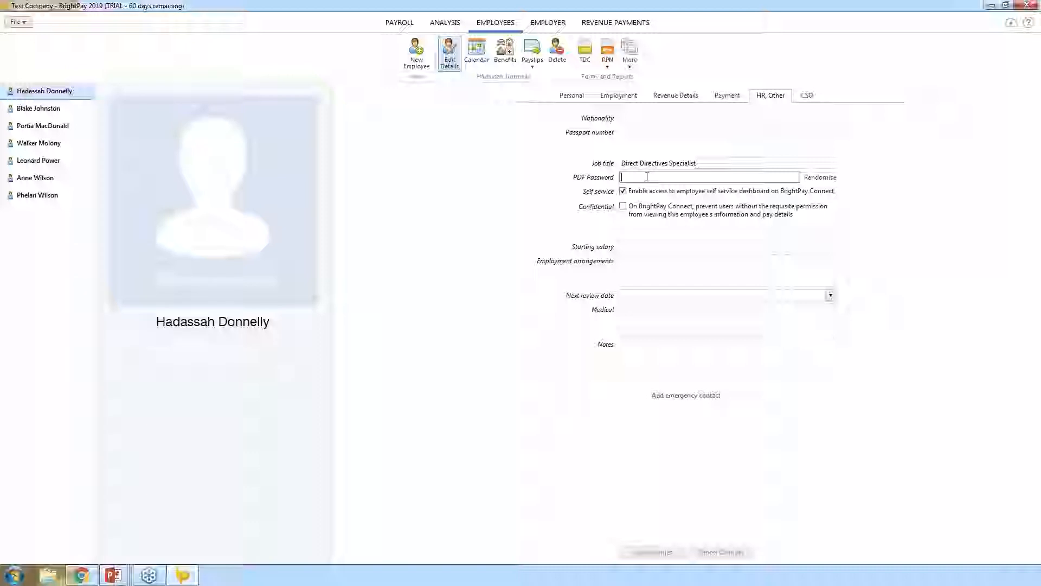
{"action": "left_click", "coordinate": [811, 177]}
{"action": "left_click", "coordinate": [667, 556]}
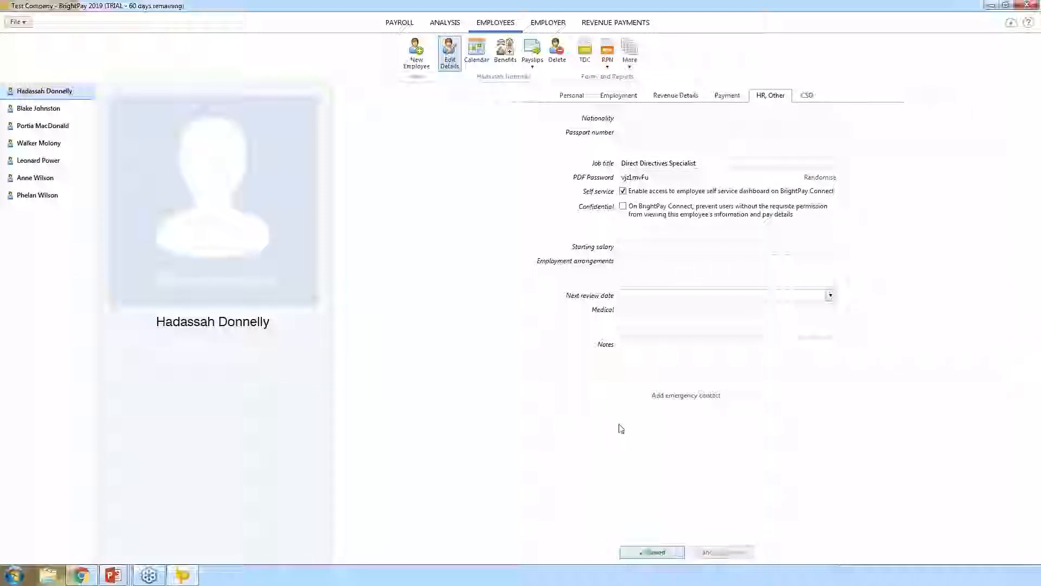
{"action": "left_click", "coordinate": [398, 22]}
{"action": "left_click", "coordinate": [510, 52]}
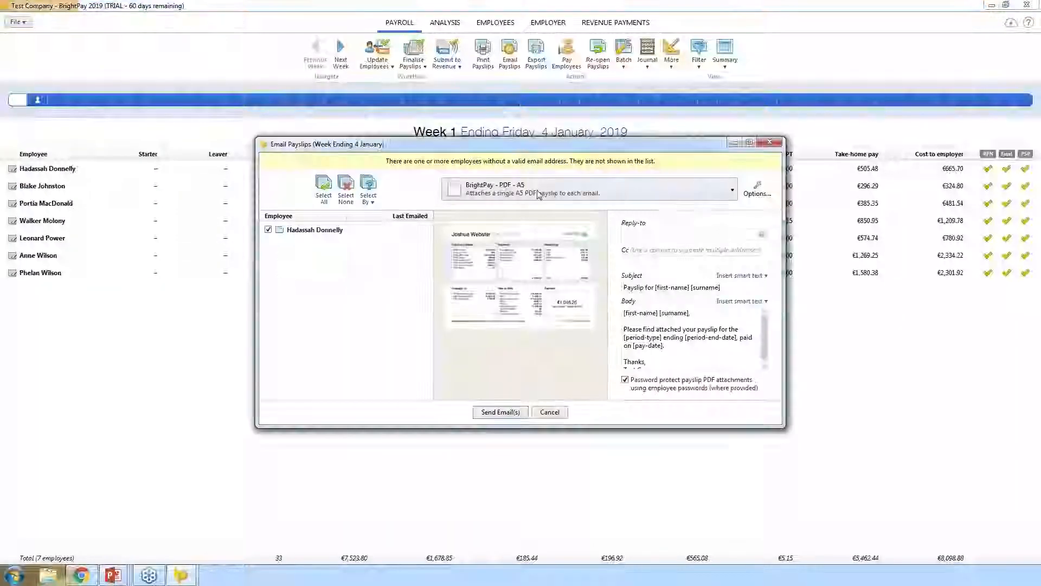
- Enter a reply-to email address, check the subject and body, and send the Week 1 payslip email
{"action": "left_click", "coordinate": [755, 193]}
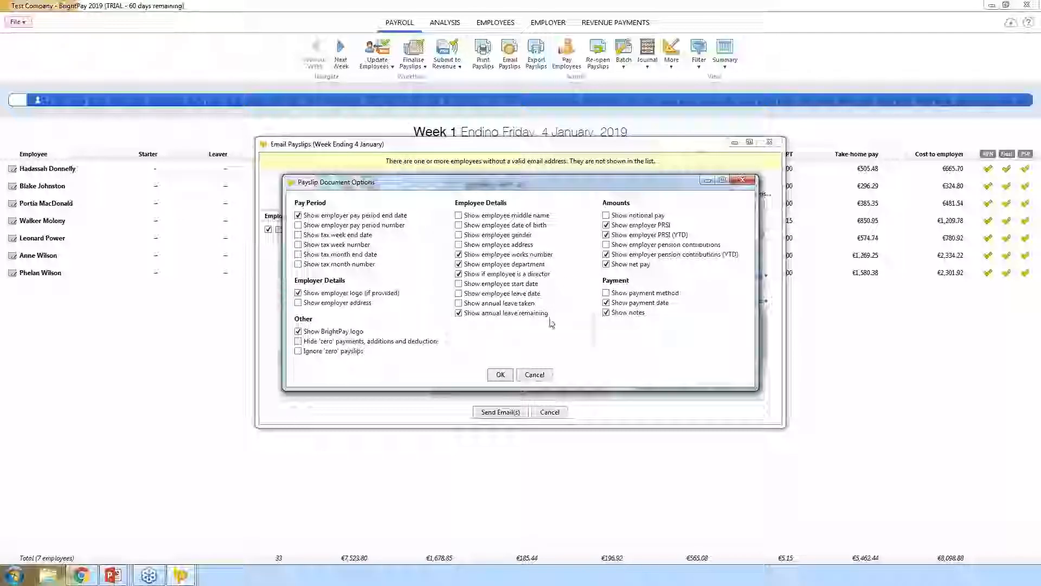
{"action": "left_click", "coordinate": [500, 375]}
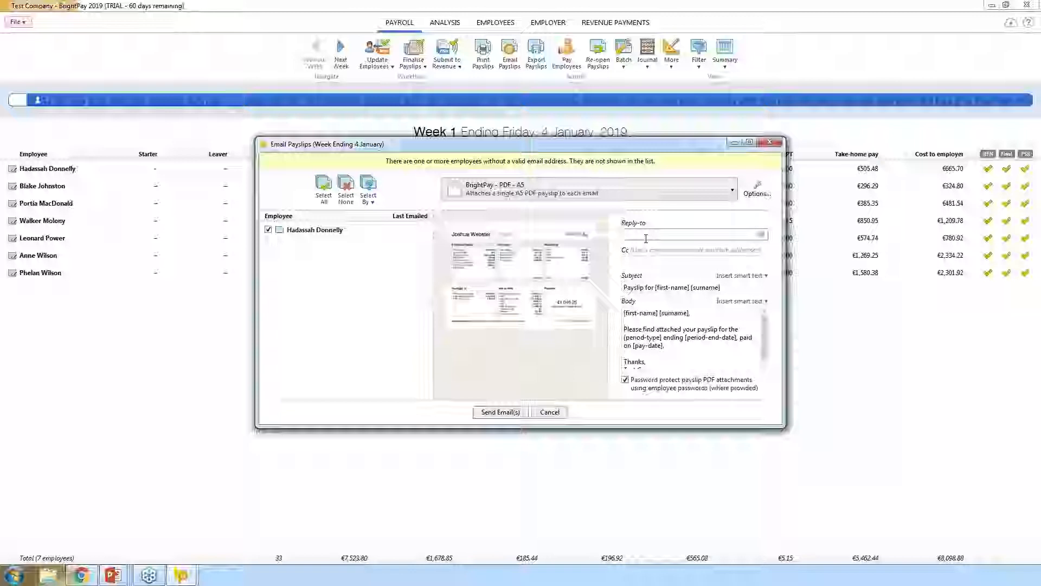
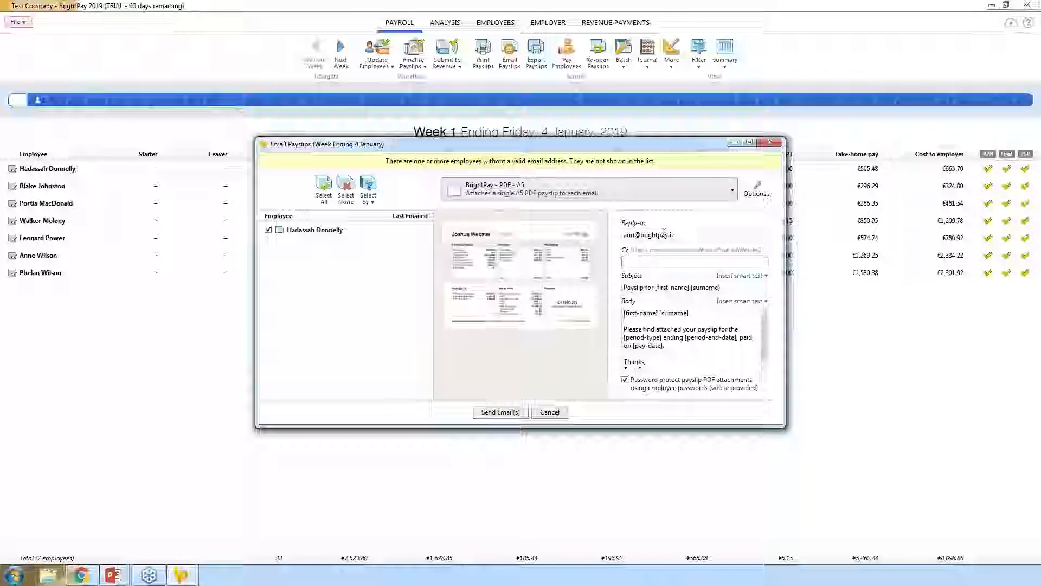
{"action": "key", "text": "Tab"}
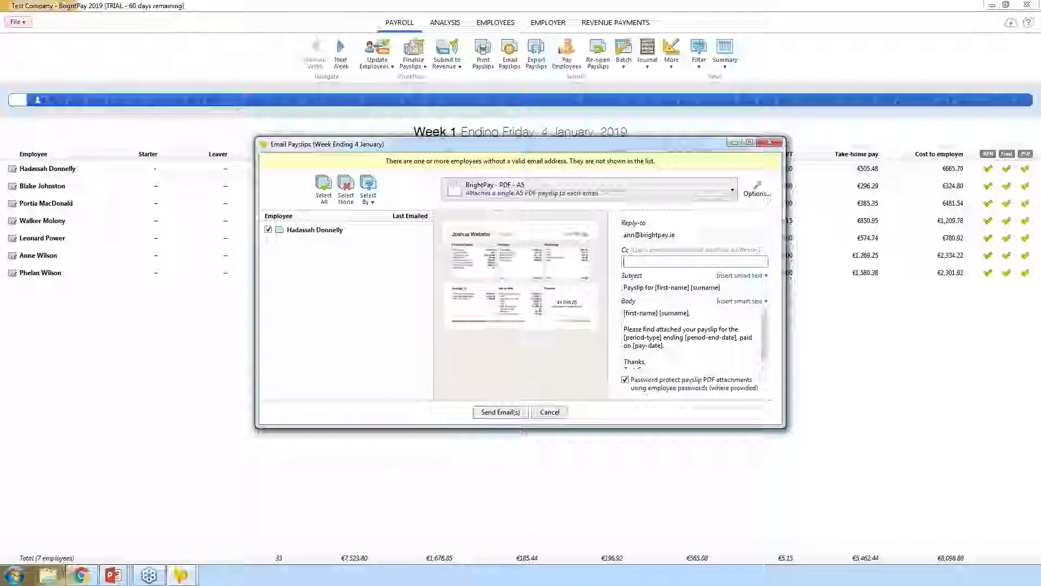
{"action": "left_click", "coordinate": [726, 288]}
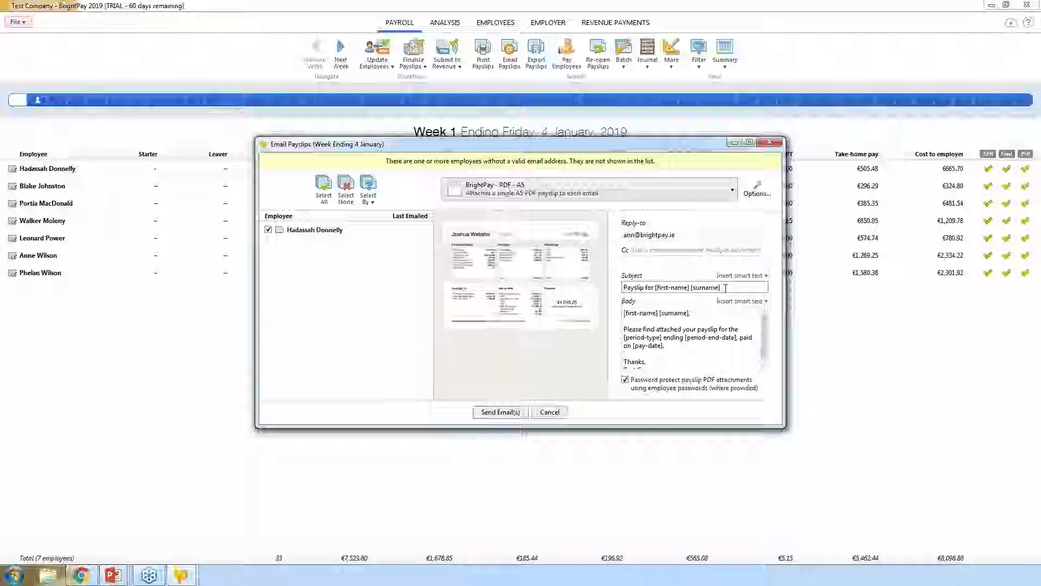
{"action": "left_click", "coordinate": [672, 356]}
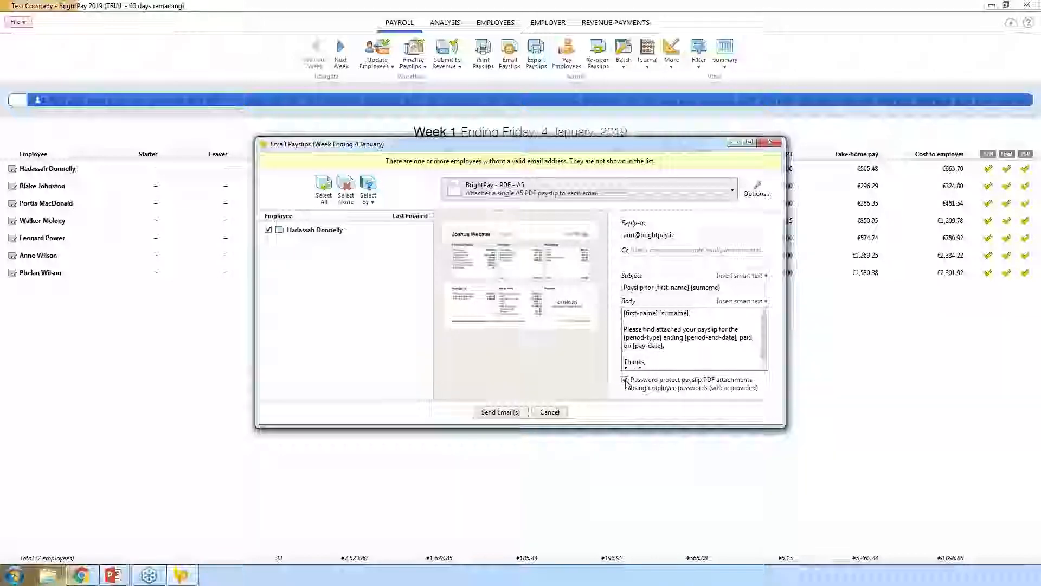
{"action": "left_click", "coordinate": [499, 417]}
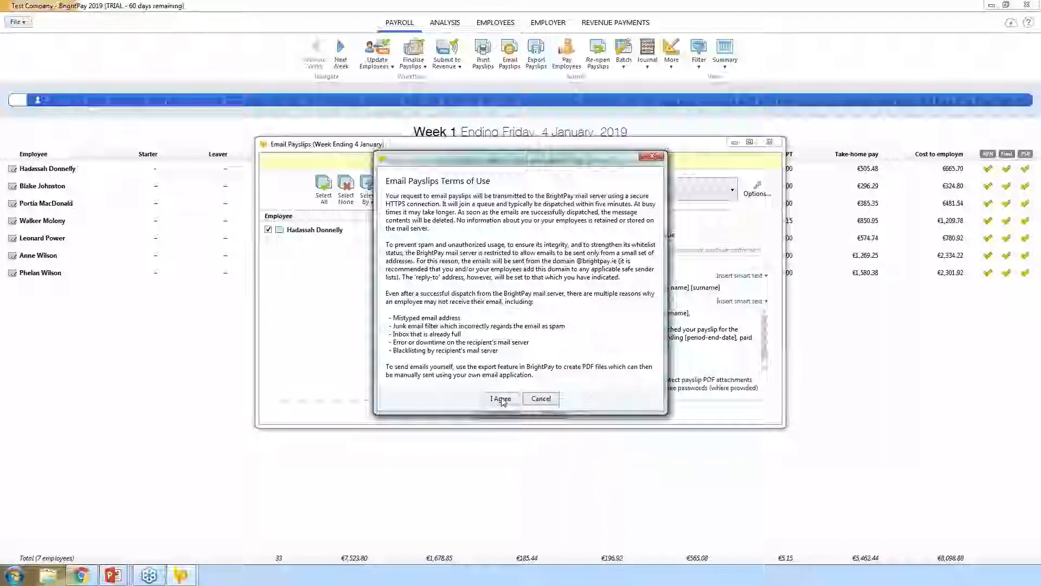
- Accept the Email Payslips terms of use and close the emails-queued confirmation
{"action": "left_click", "coordinate": [501, 399]}
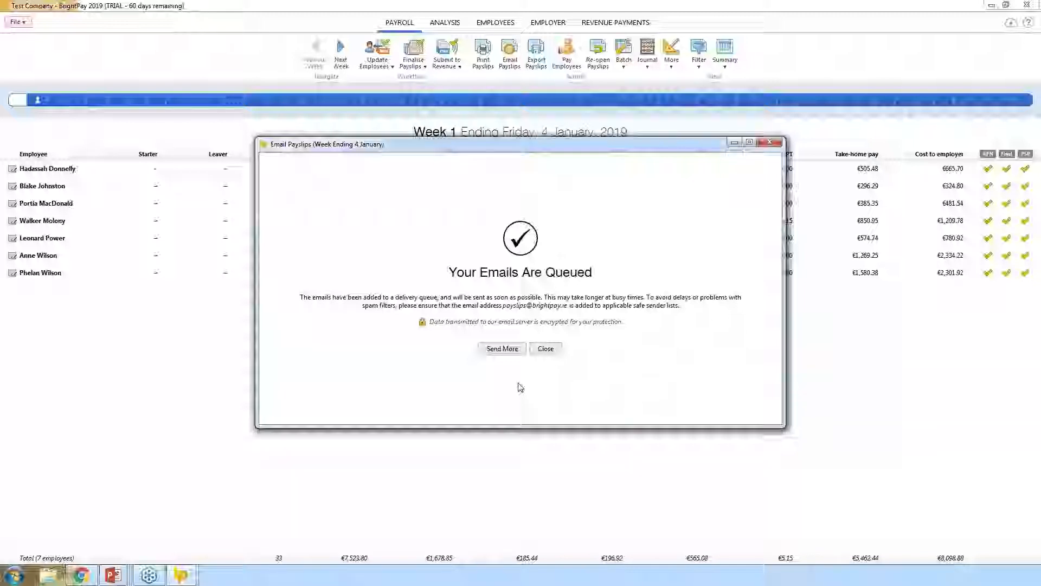
{"action": "left_click", "coordinate": [544, 352]}
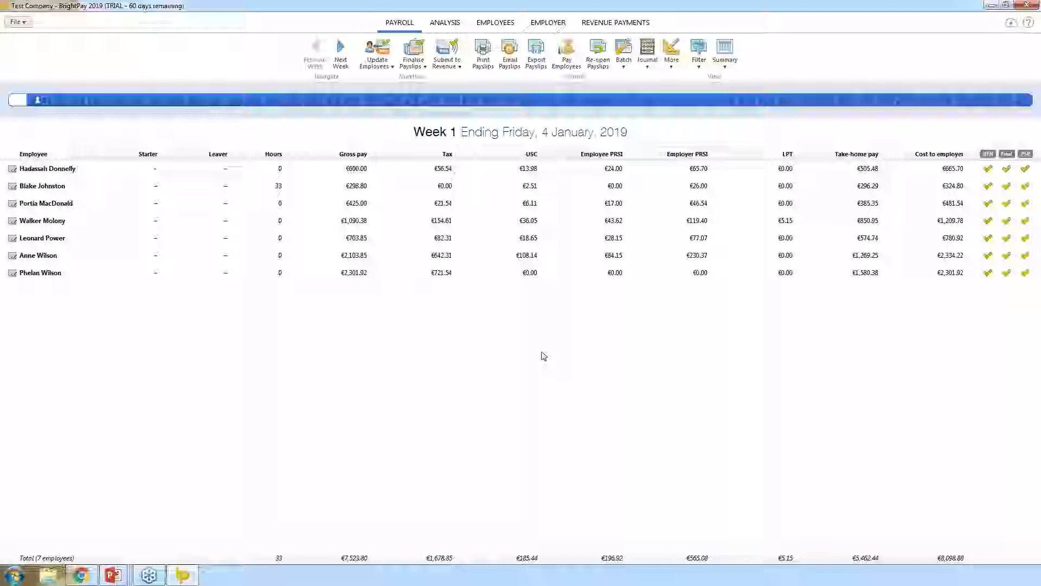
{"action": "left_click", "coordinate": [568, 61]}
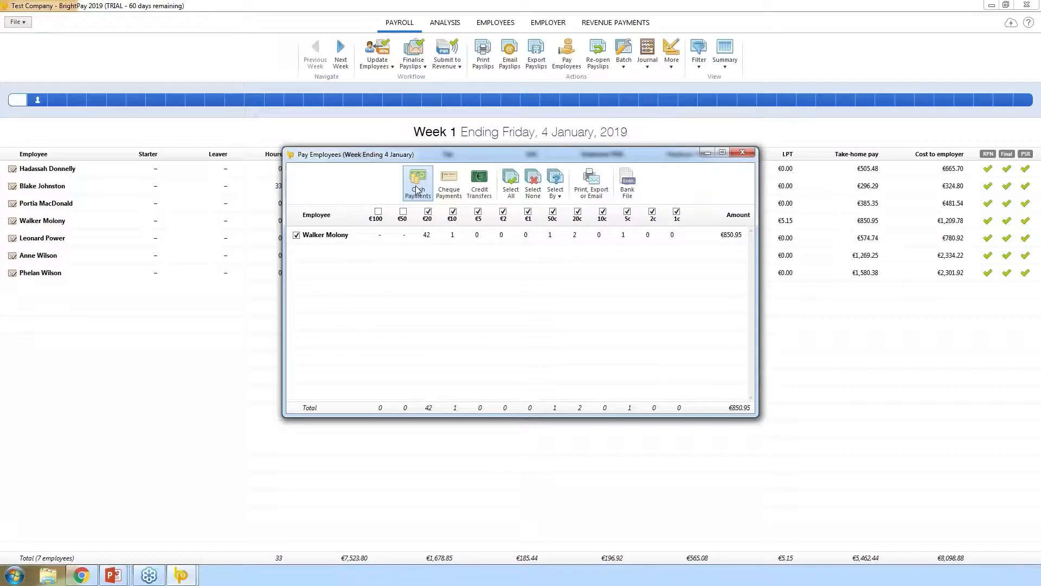
{"action": "left_click", "coordinate": [454, 182]}
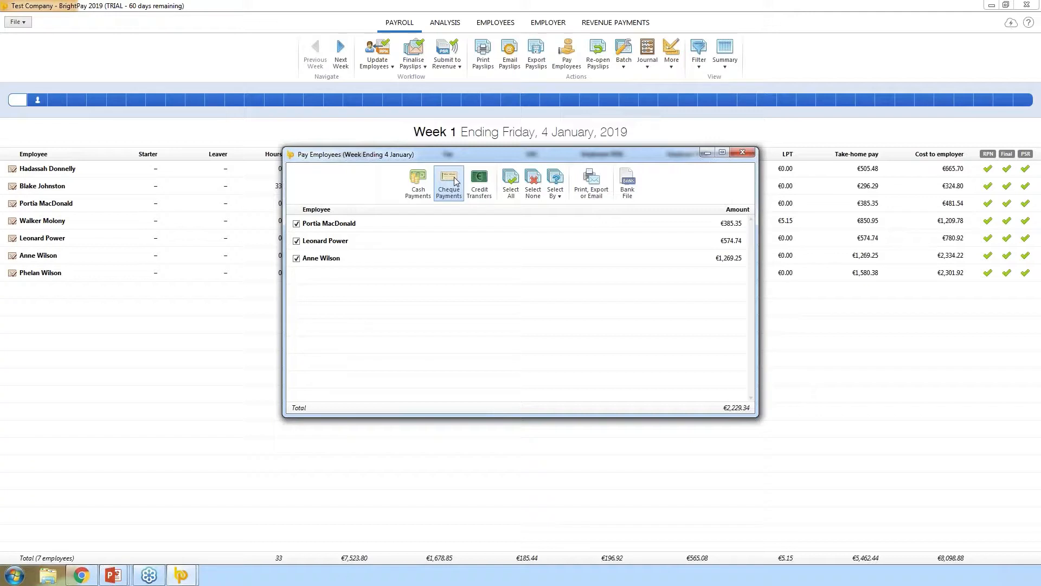
{"action": "left_click", "coordinate": [476, 195]}
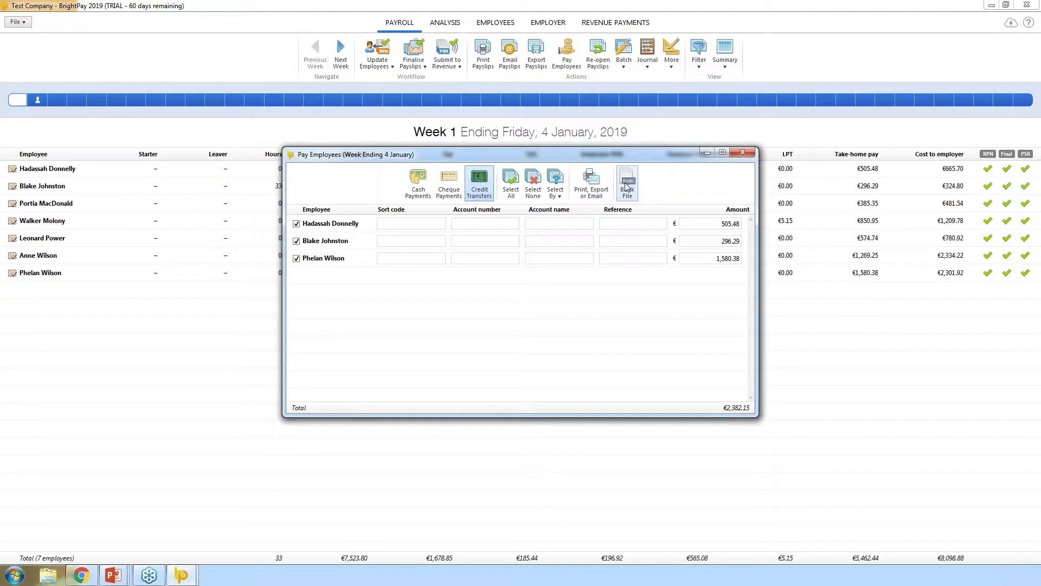
{"action": "left_click", "coordinate": [740, 156]}
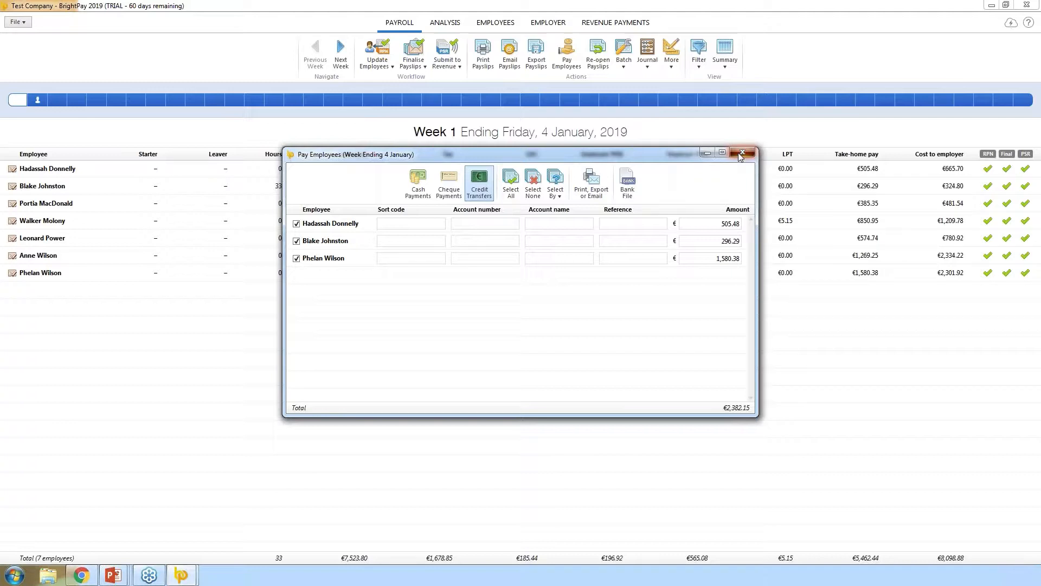
- Add a new employer bank account: AIB, Ashbourne branch, sort code, account number, name Test Co., reference Payroll
{"action": "left_click", "coordinate": [545, 26]}
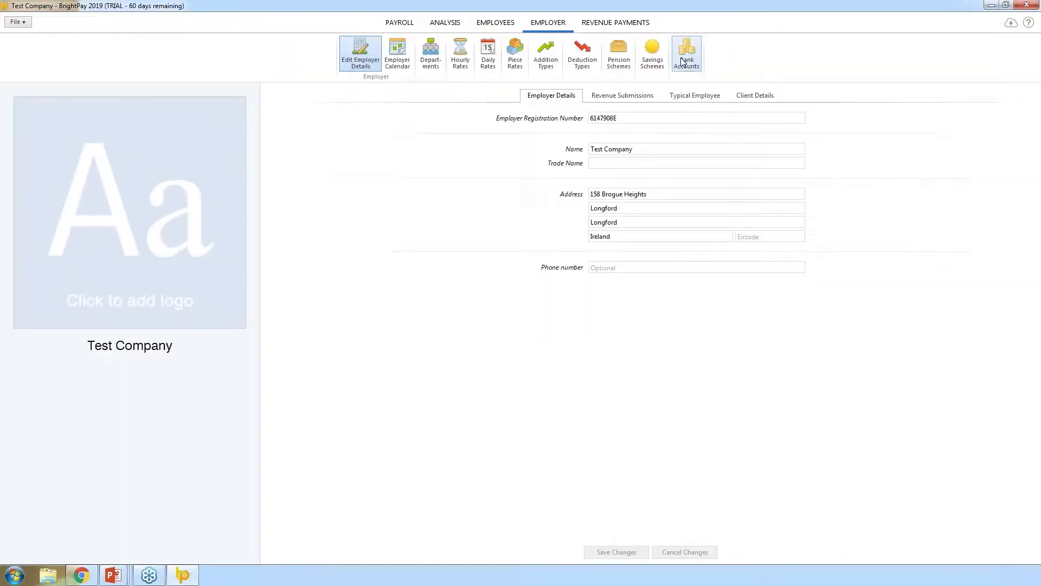
{"action": "left_click", "coordinate": [683, 61]}
{"action": "left_click", "coordinate": [522, 337]}
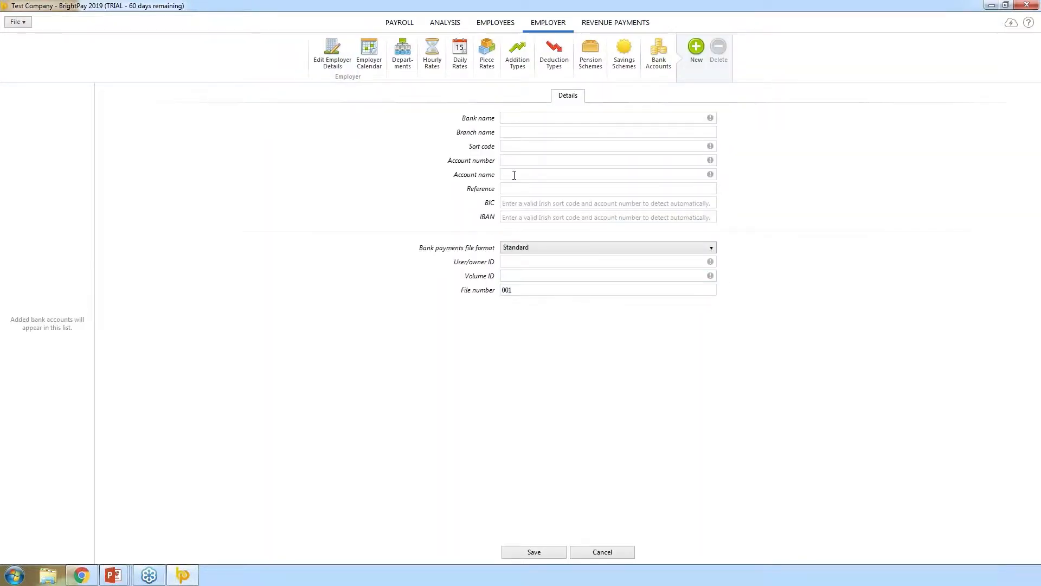
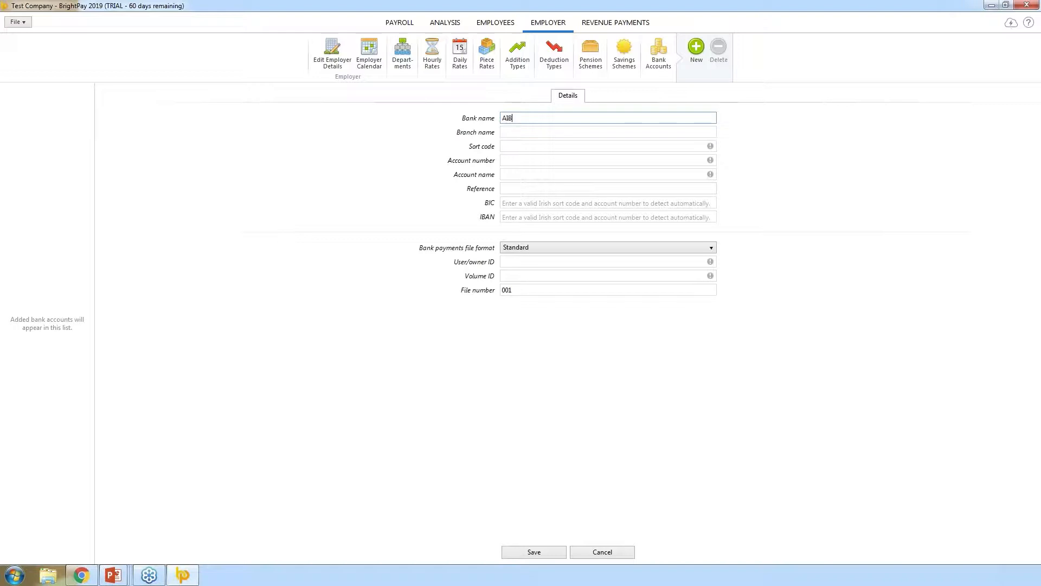
{"action": "key", "text": "Tab"}
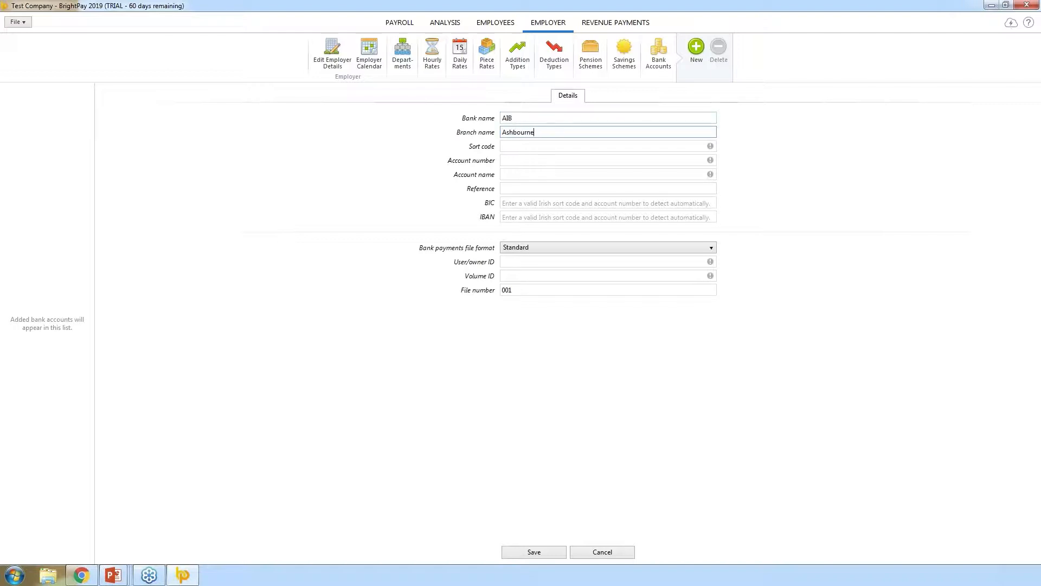
{"action": "key", "text": "Tab"}
{"action": "key", "text": "Tab"}
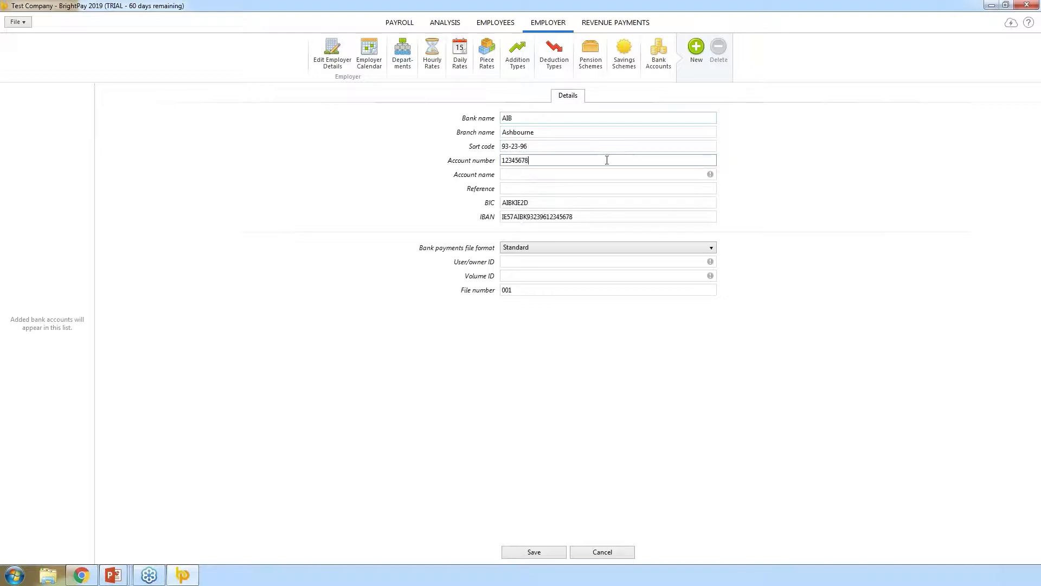
{"action": "left_click", "coordinate": [530, 173]}
{"action": "type", "text": "Test"}
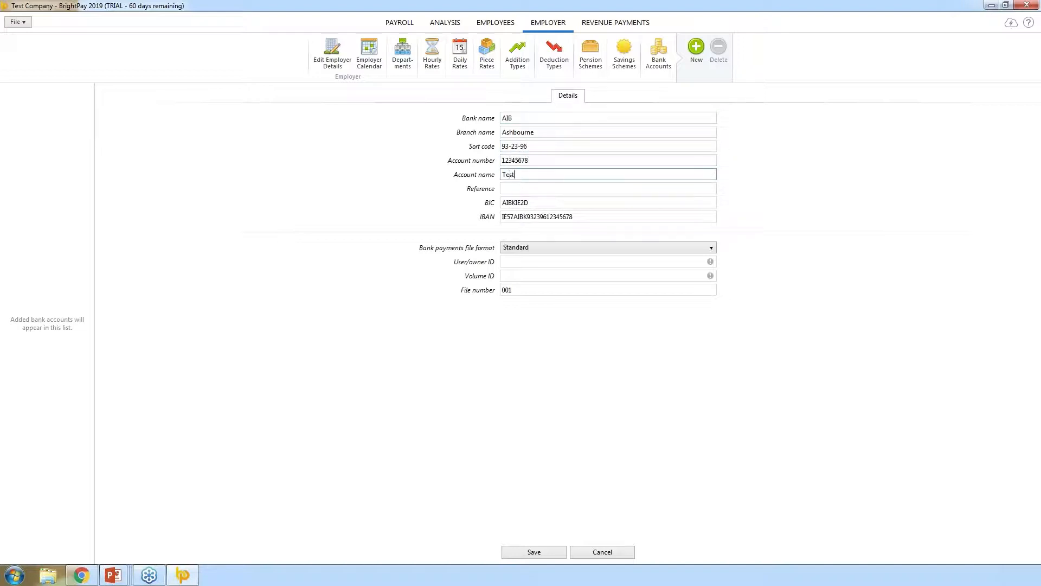
{"action": "type", "text": " Co."}
{"action": "left_click", "coordinate": [526, 188]}
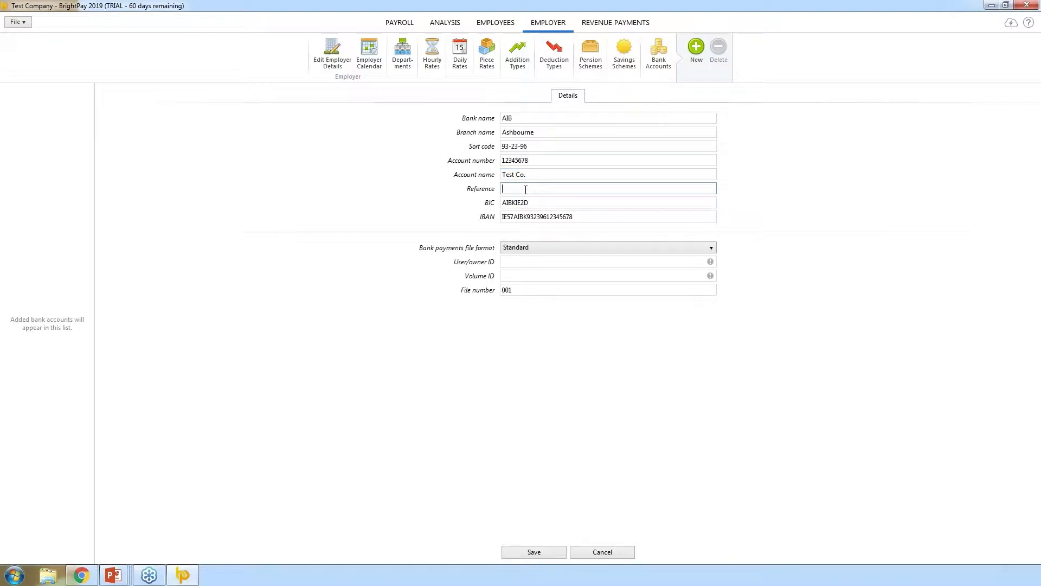
{"action": "type", "text": "Payroll"}
- Enter the user ID, choose the SEPA payments file format with its creditor ID, and save the account
{"action": "left_click", "coordinate": [516, 262]}
{"action": "type", "text": "1"}
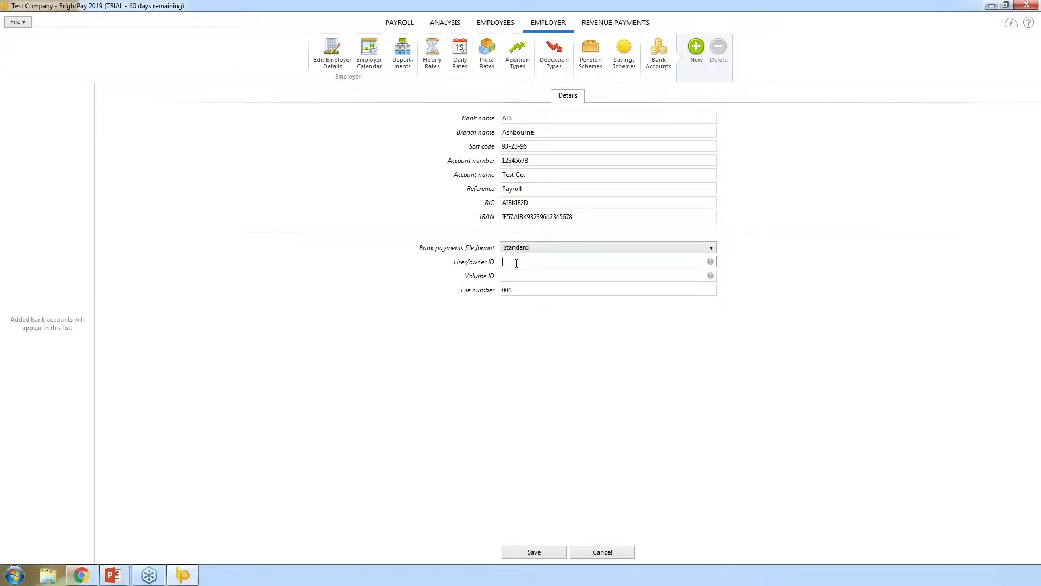
{"action": "left_click", "coordinate": [583, 252]}
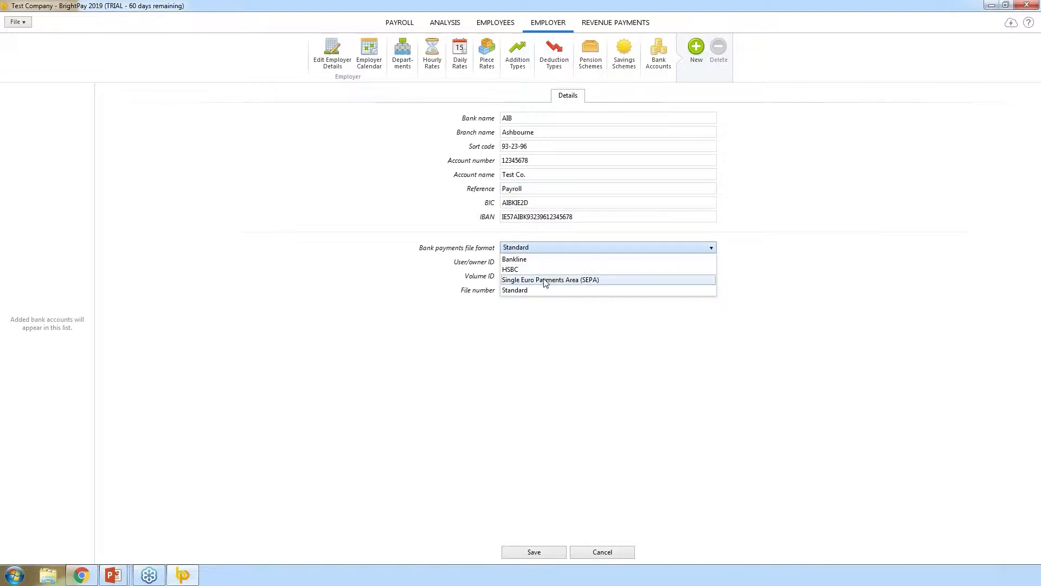
{"action": "left_click", "coordinate": [555, 276]}
{"action": "left_click", "coordinate": [553, 262]}
{"action": "type", "text": "23456"}
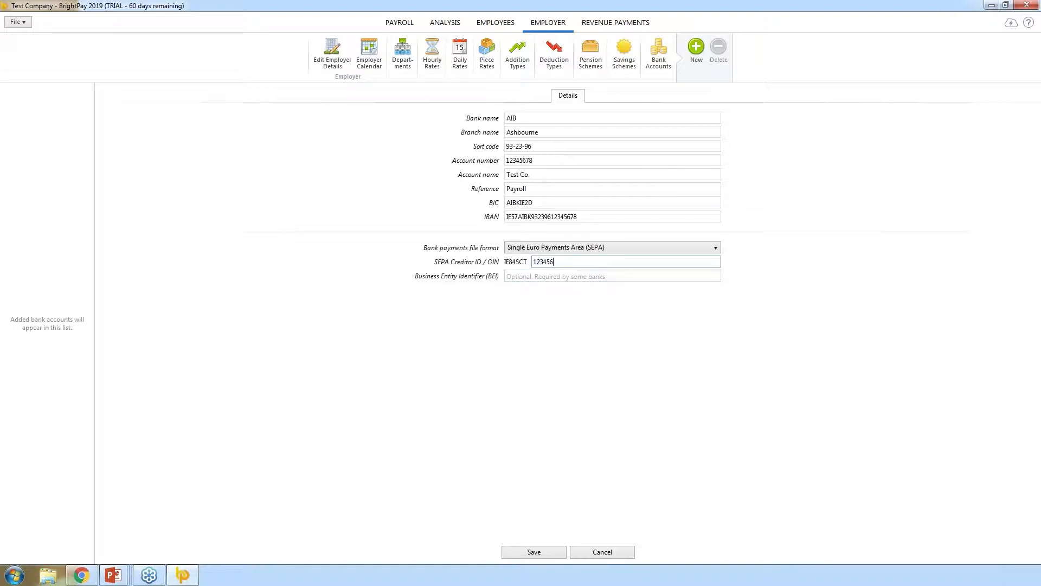
{"action": "left_click", "coordinate": [526, 368]}
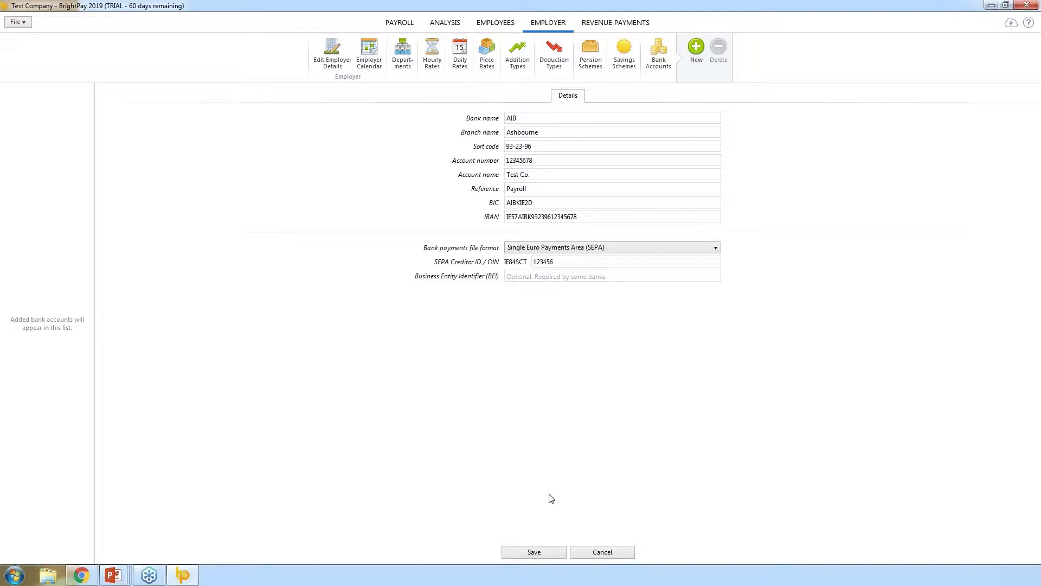
{"action": "left_click", "coordinate": [525, 553]}
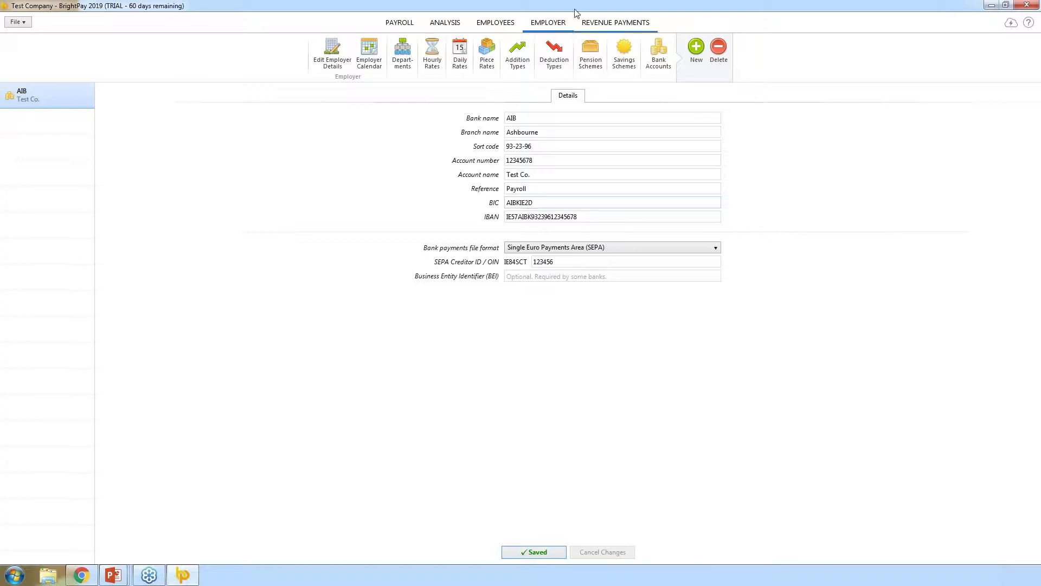
{"action": "left_click", "coordinate": [408, 25]}
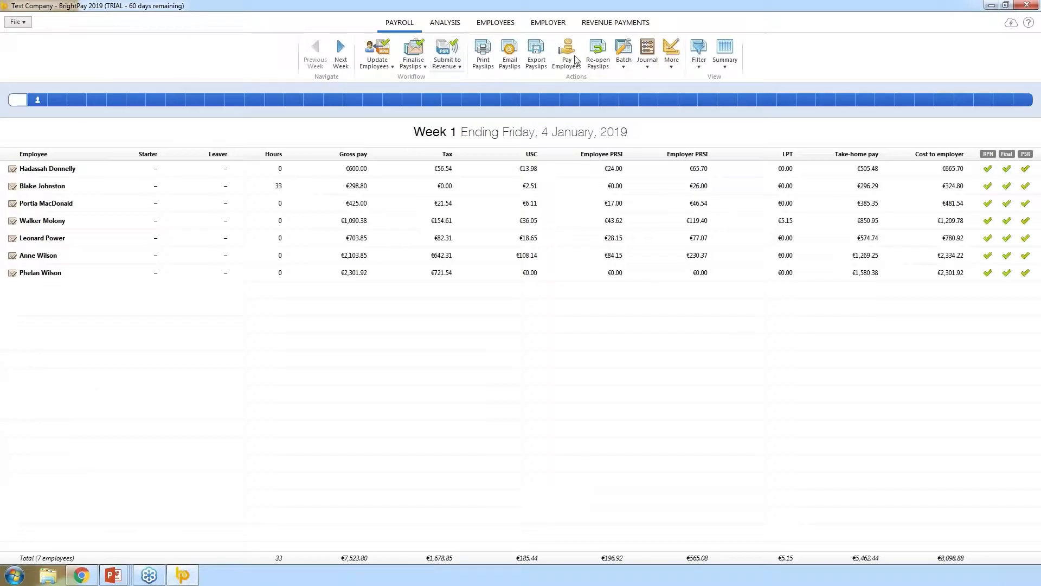
{"action": "left_click", "coordinate": [569, 54]}
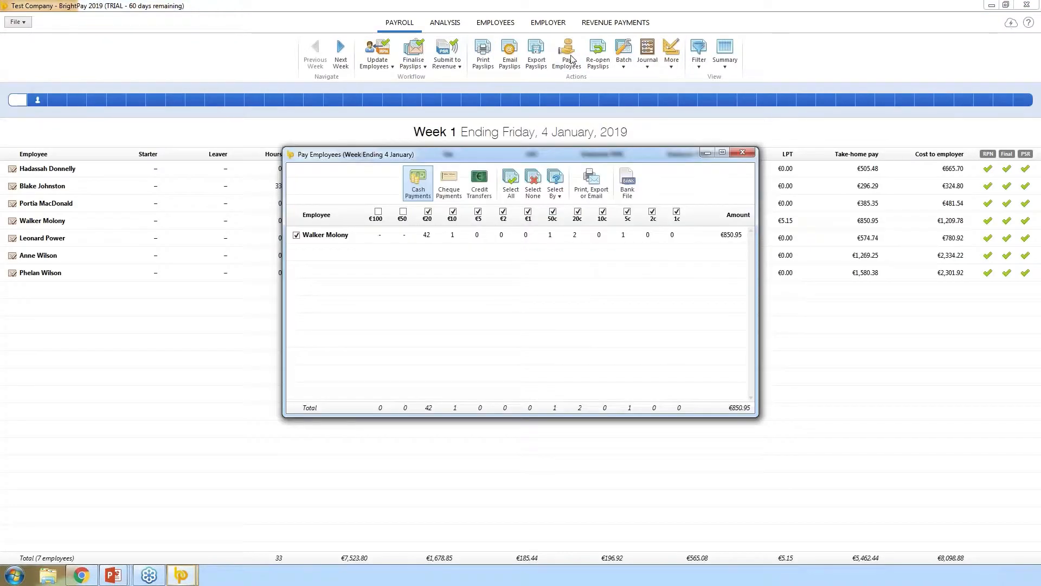
{"action": "left_click", "coordinate": [477, 186]}
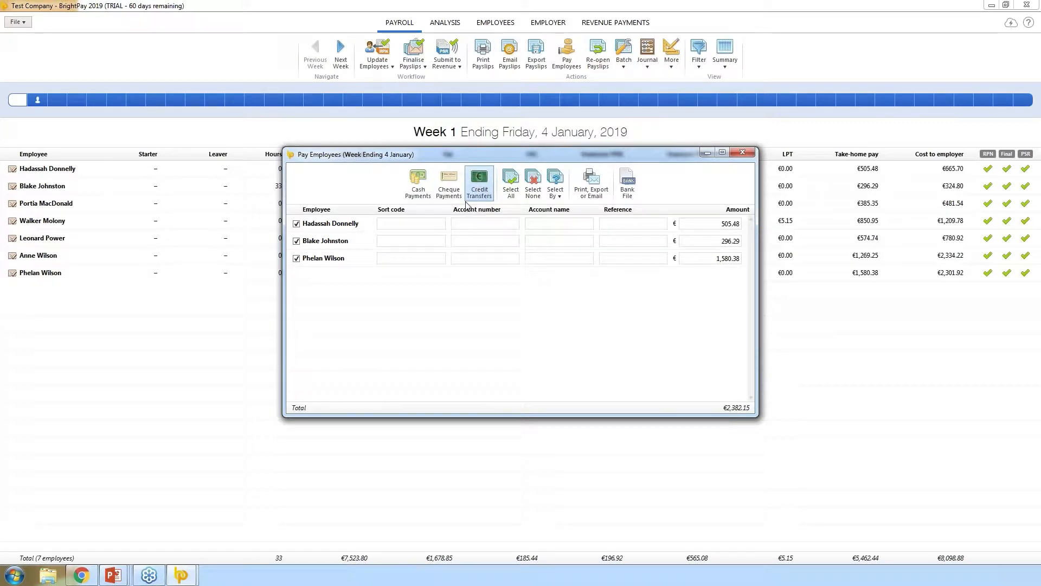
{"action": "left_click", "coordinate": [627, 187]}
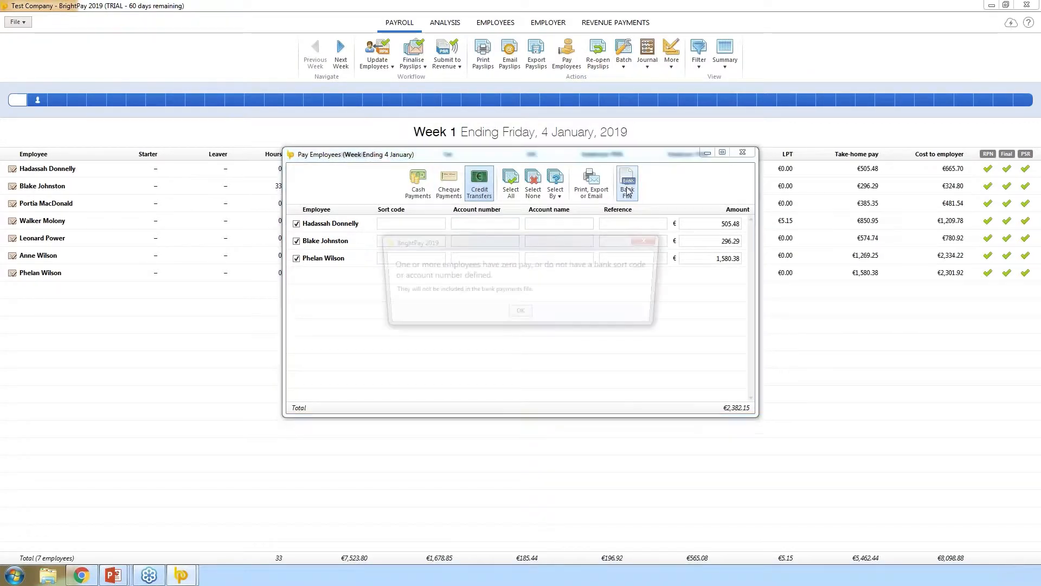
{"action": "left_click", "coordinate": [519, 315]}
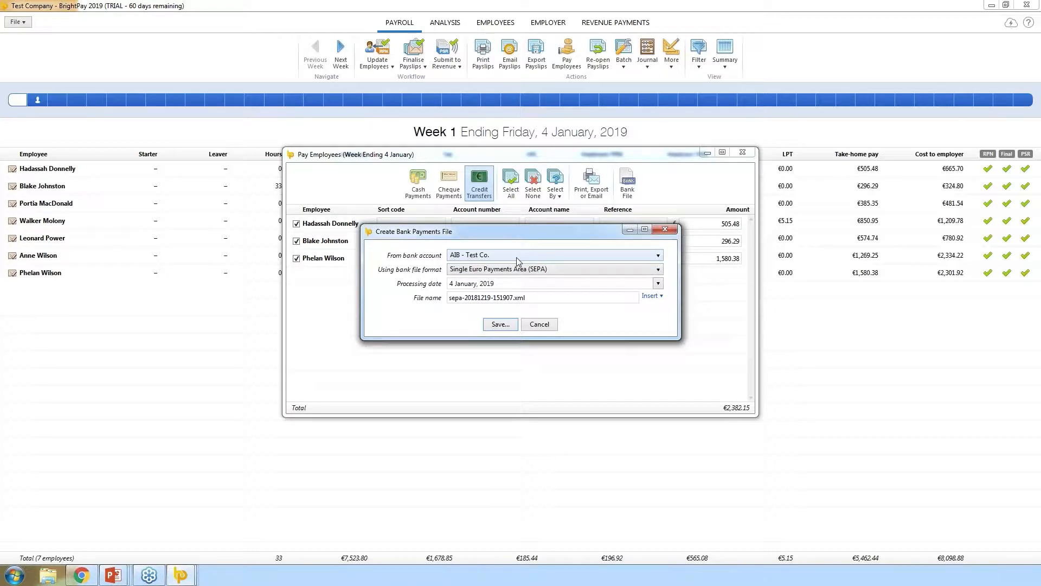
{"action": "key", "text": "Tab"}
{"action": "left_click", "coordinate": [501, 326]}
{"action": "left_click", "coordinate": [526, 328]}
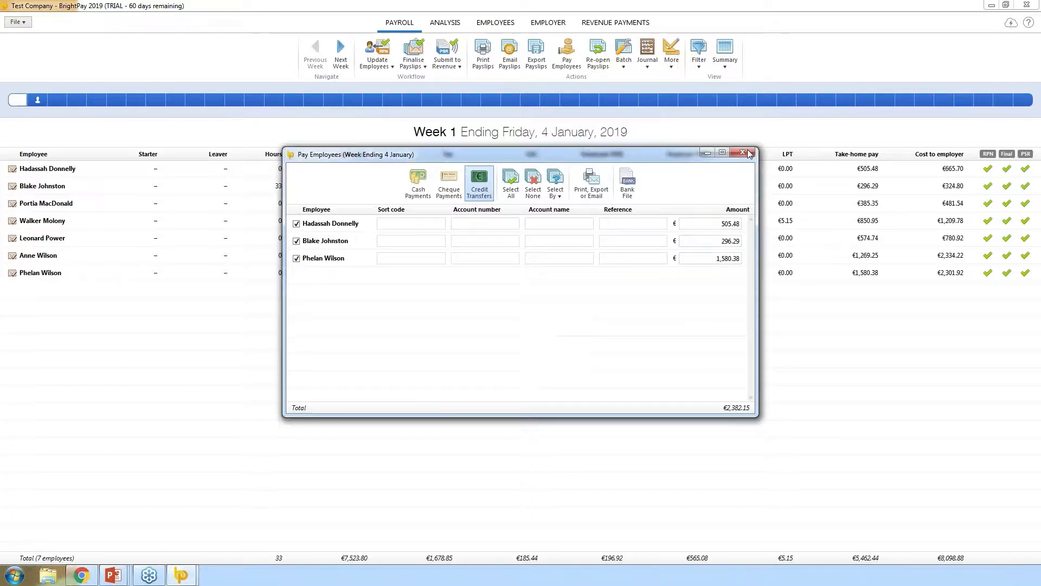
{"action": "left_click", "coordinate": [742, 152]}
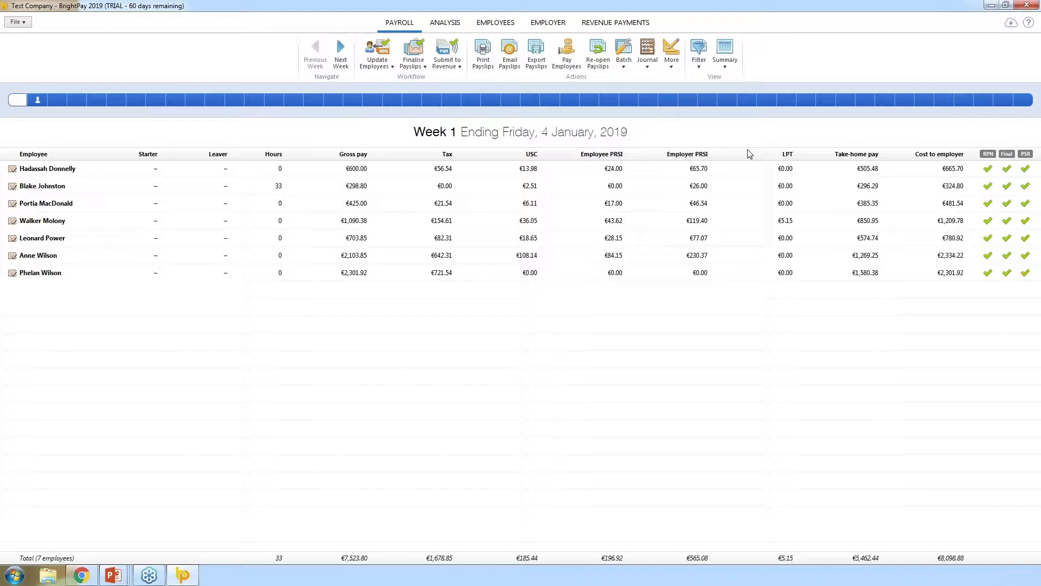
- Switch to the Analysis section to see the saved reports
{"action": "left_click", "coordinate": [445, 23]}
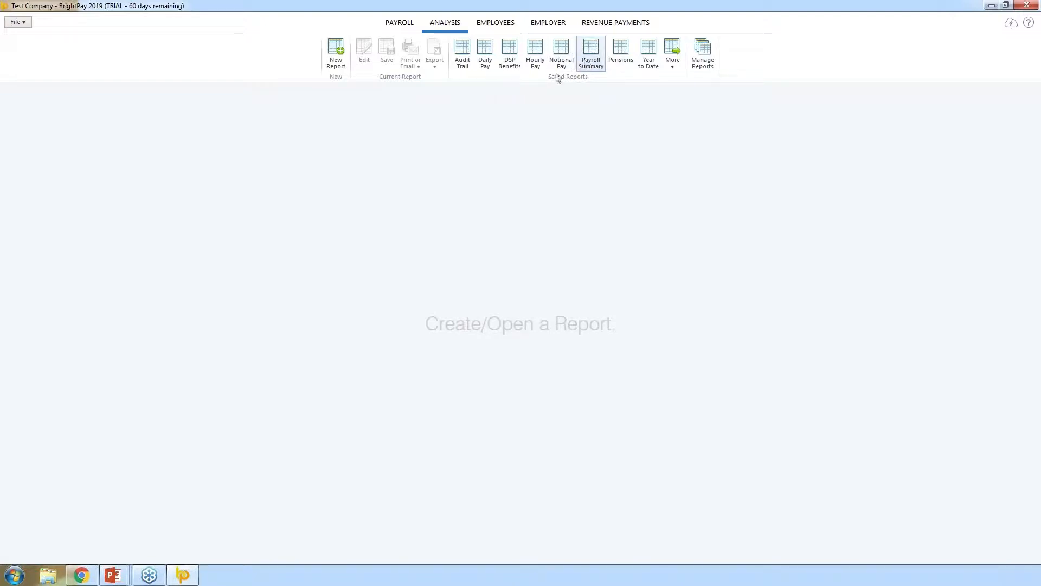
- Run the saved Payroll Summary report on Employees for Week 1, without exporting it
{"action": "left_click", "coordinate": [591, 54]}
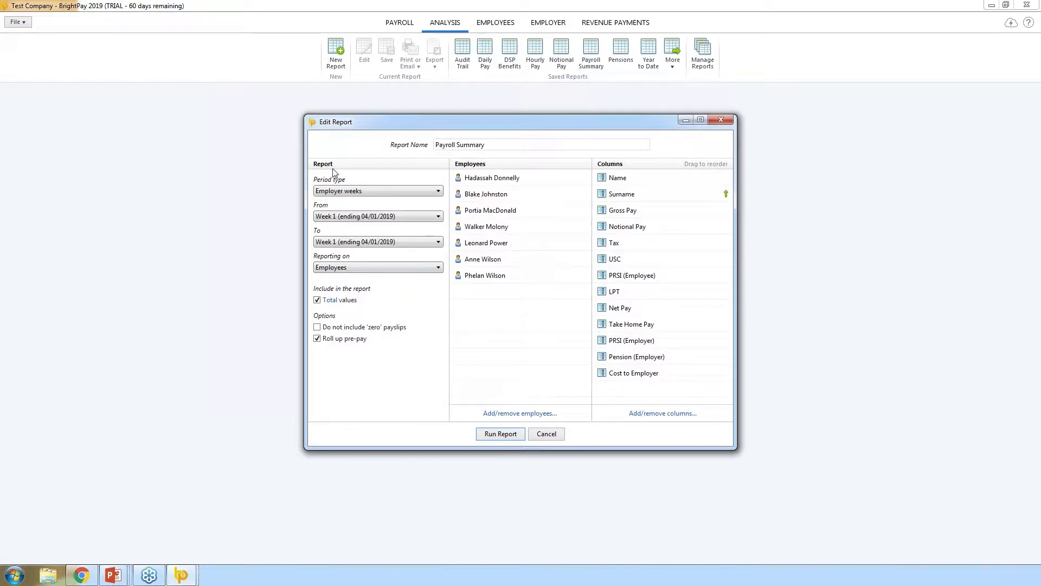
{"action": "left_click", "coordinate": [401, 269]}
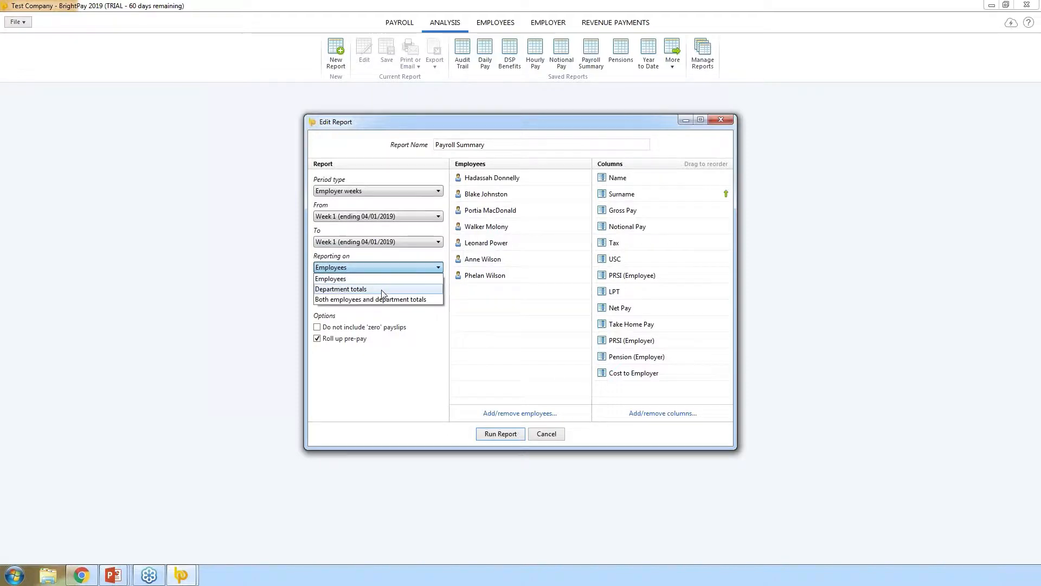
{"action": "left_click", "coordinate": [500, 320]}
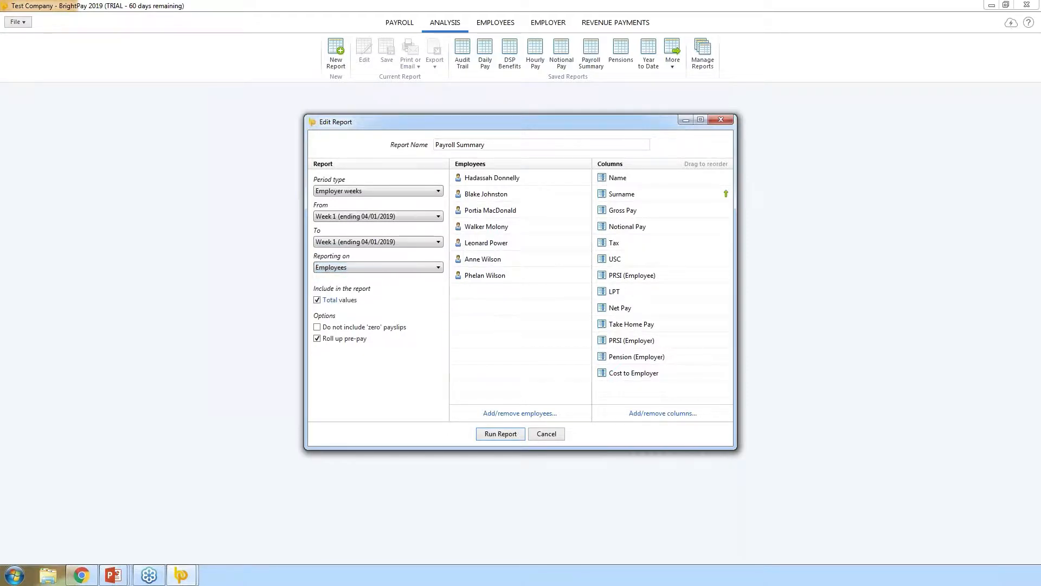
{"action": "left_click", "coordinate": [511, 437]}
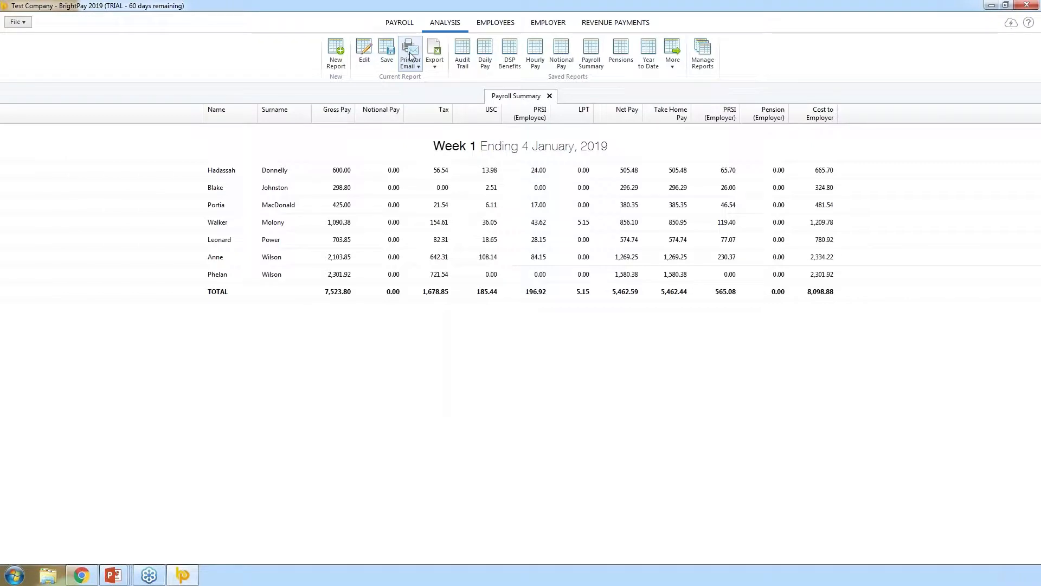
{"action": "left_click", "coordinate": [436, 64]}
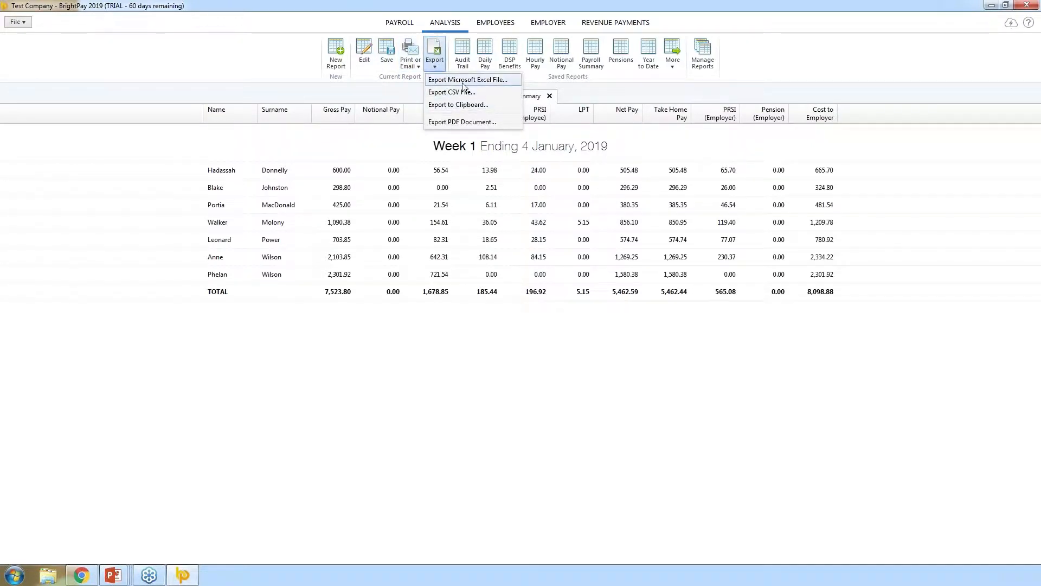
{"action": "left_click", "coordinate": [341, 138]}
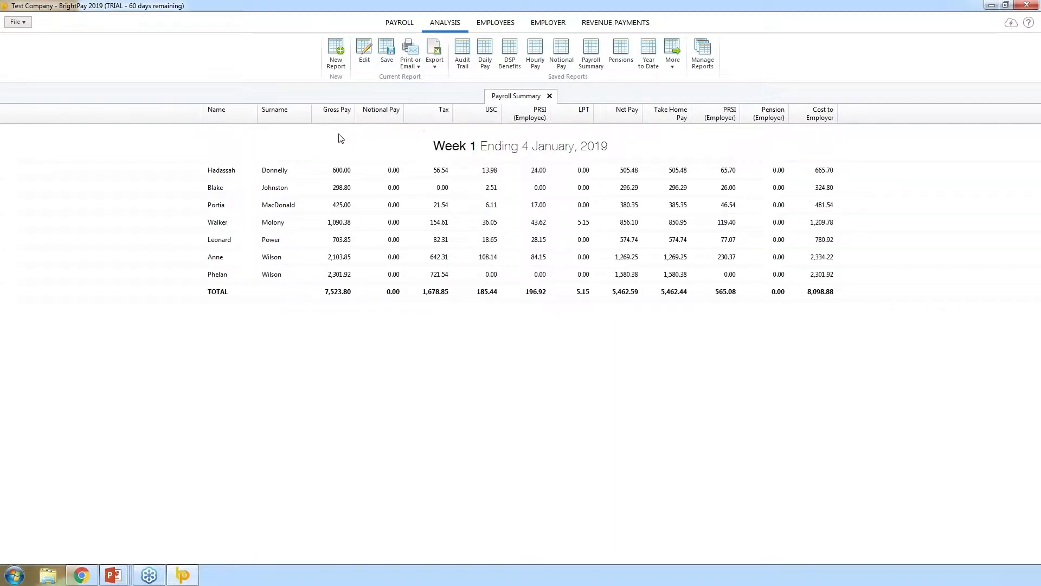
- Edit the Payroll Summary to keep only the first employee, add a PPS Number column, and rerun it
{"action": "left_click", "coordinate": [365, 49]}
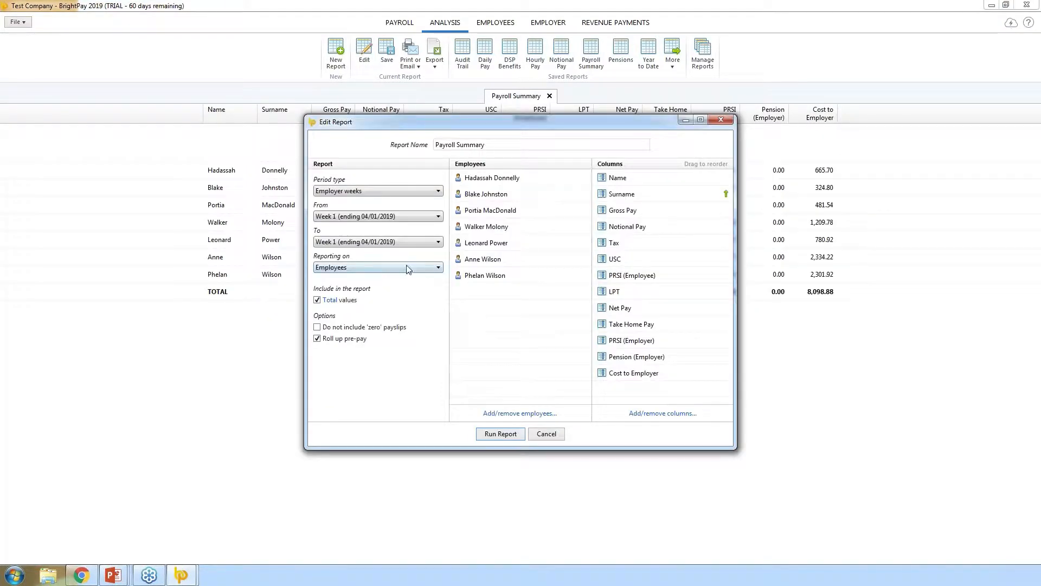
{"action": "left_click", "coordinate": [583, 178]}
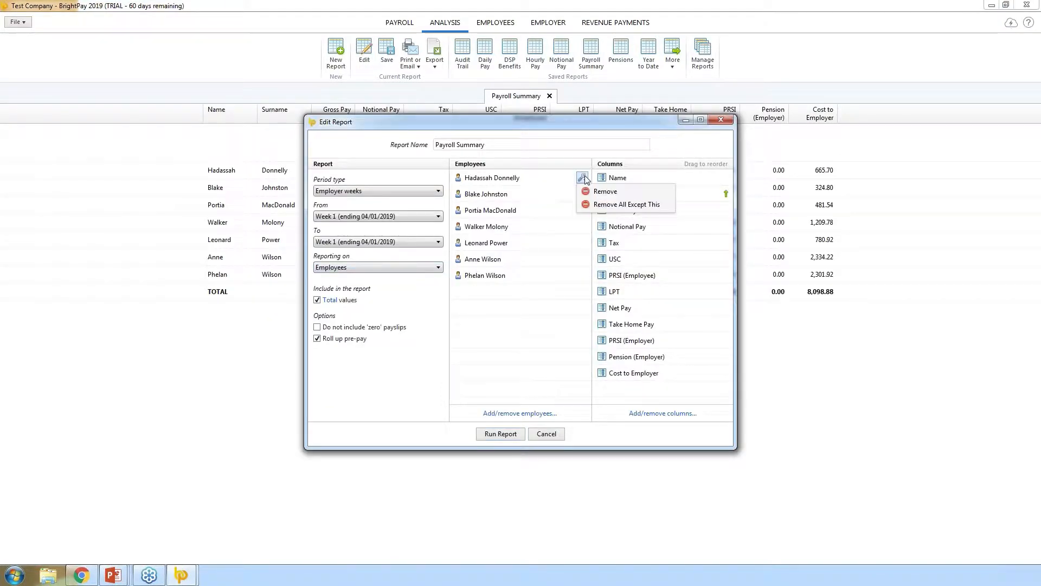
{"action": "left_click", "coordinate": [607, 206]}
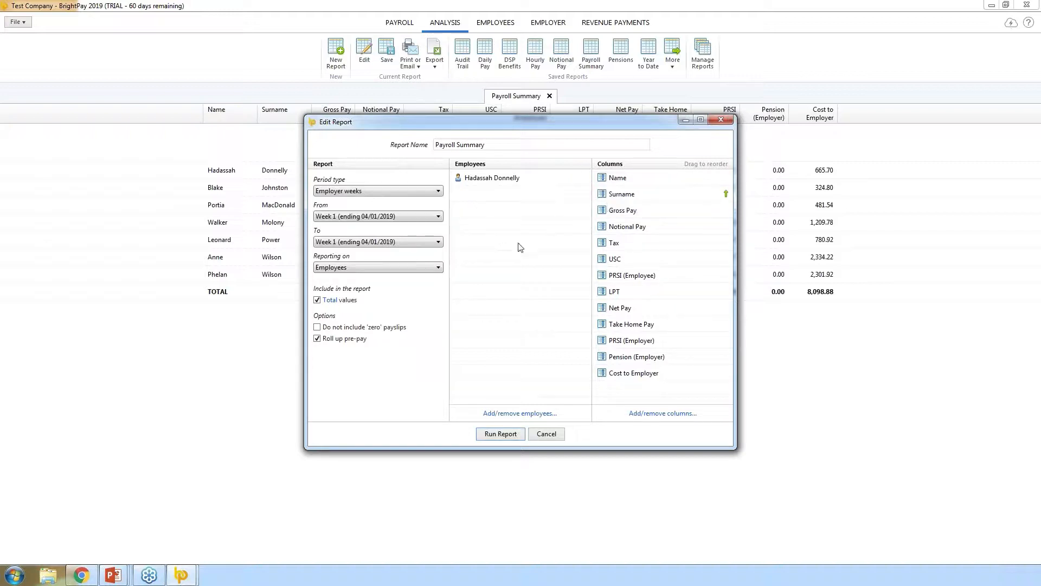
{"action": "left_click", "coordinate": [633, 412]}
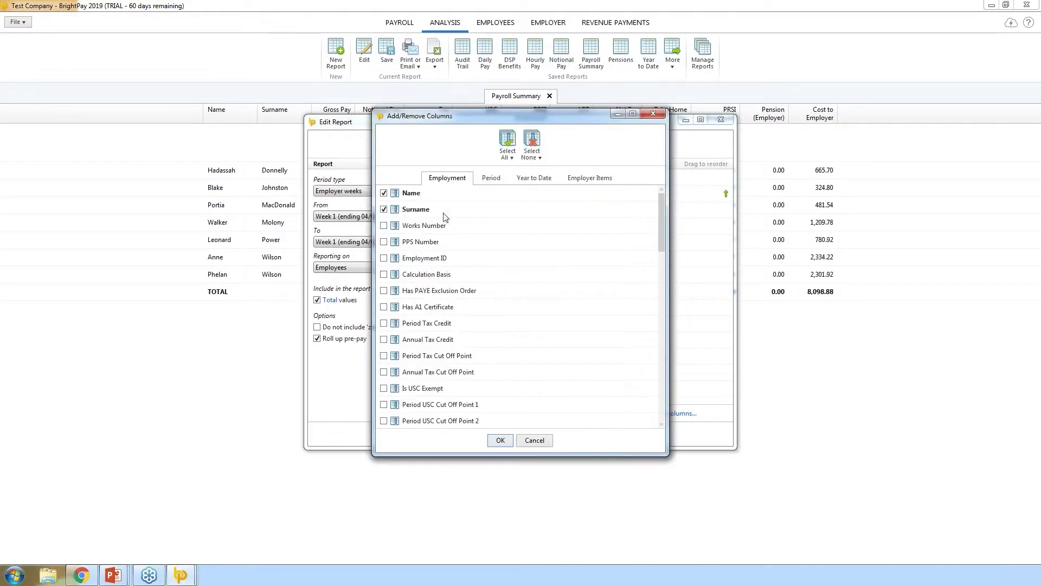
{"action": "left_click", "coordinate": [384, 242]}
{"action": "left_click", "coordinate": [501, 441]}
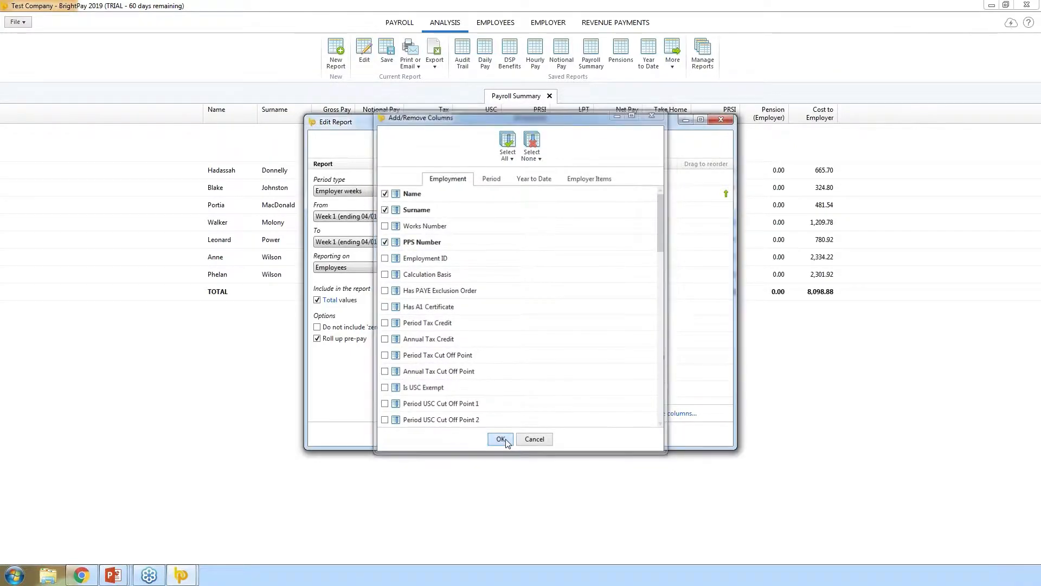
{"action": "left_click", "coordinate": [500, 434]}
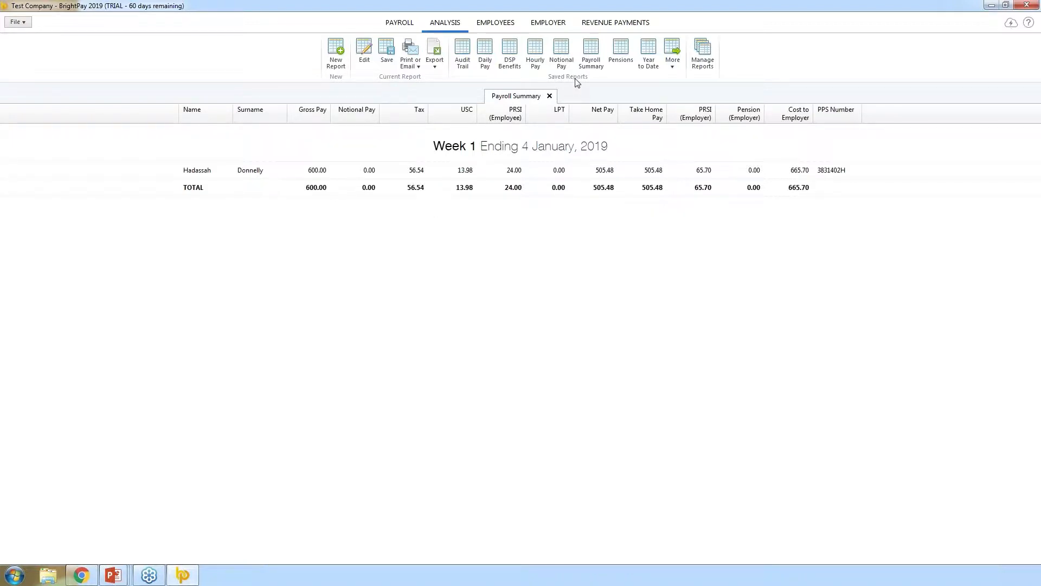
- Create a report named 'PPS Numbers' with all columns cleared except PPS Number, then run it
{"action": "left_click", "coordinate": [336, 55]}
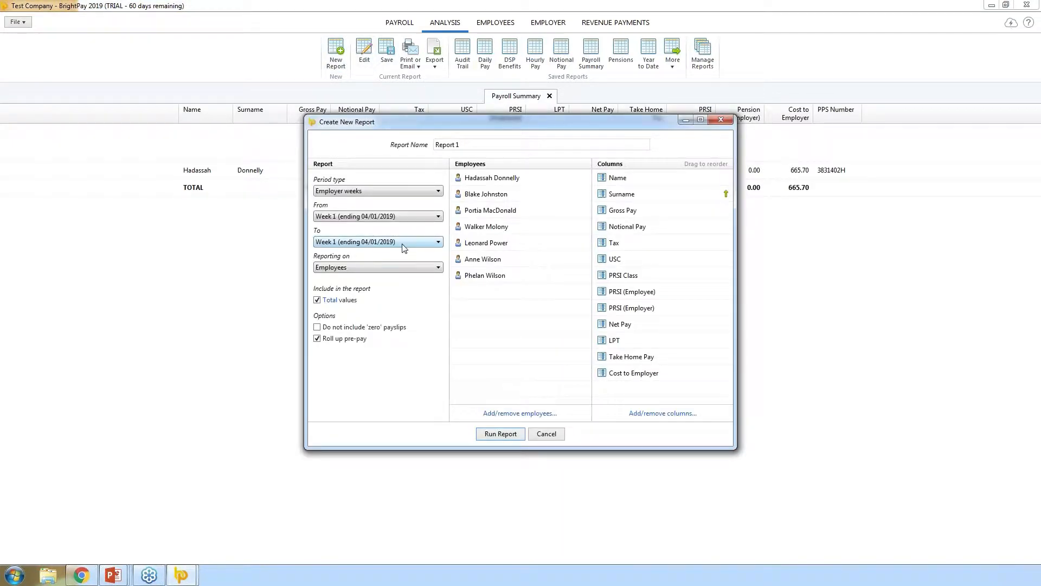
{"action": "left_click", "coordinate": [415, 147]}
{"action": "type", "text": "PPS Number"}
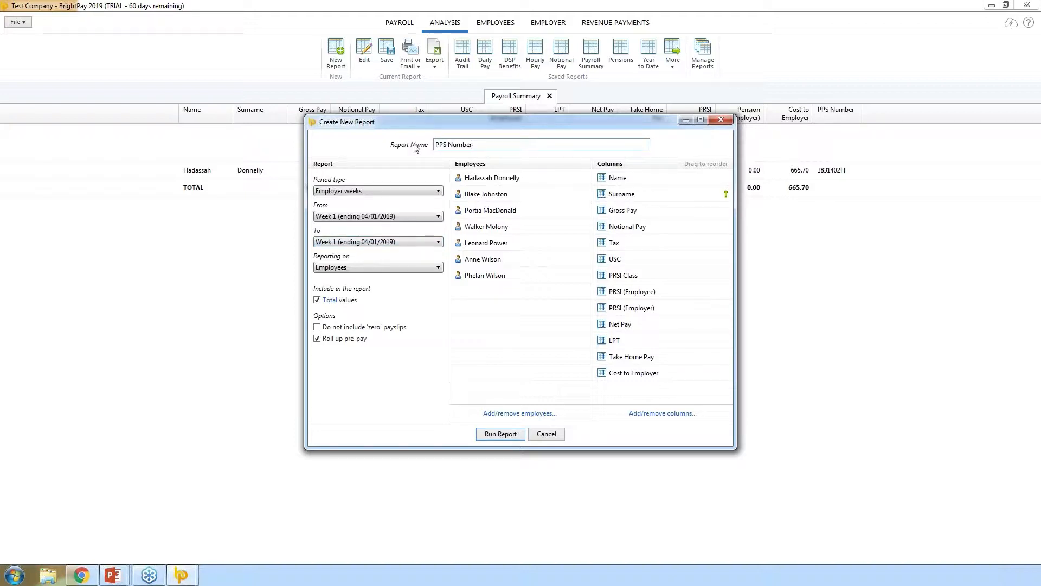
{"action": "type", "text": "s"}
{"action": "left_click", "coordinate": [640, 415]}
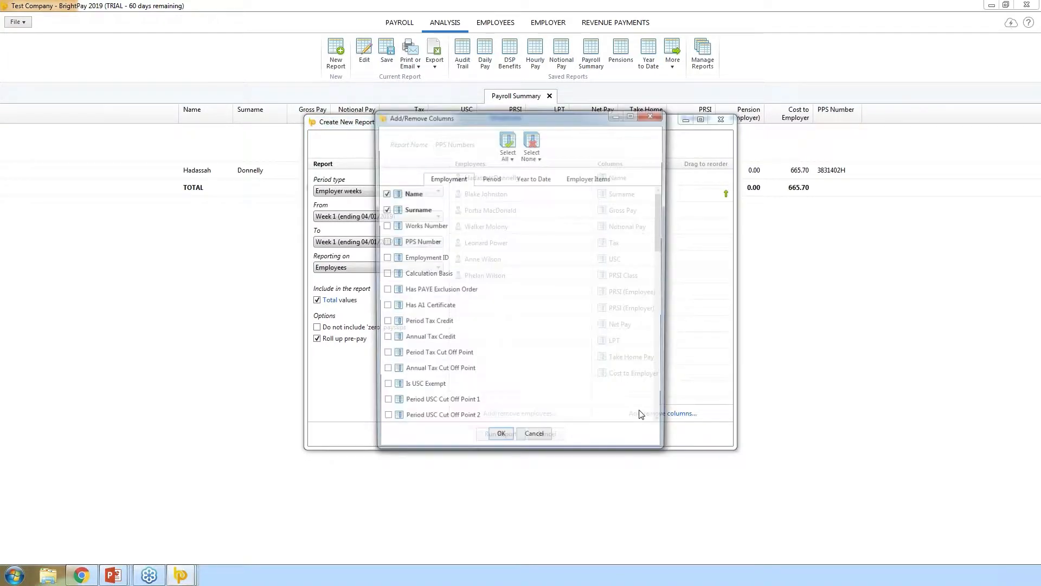
{"action": "left_click", "coordinate": [531, 146]}
{"action": "left_click", "coordinate": [551, 184]}
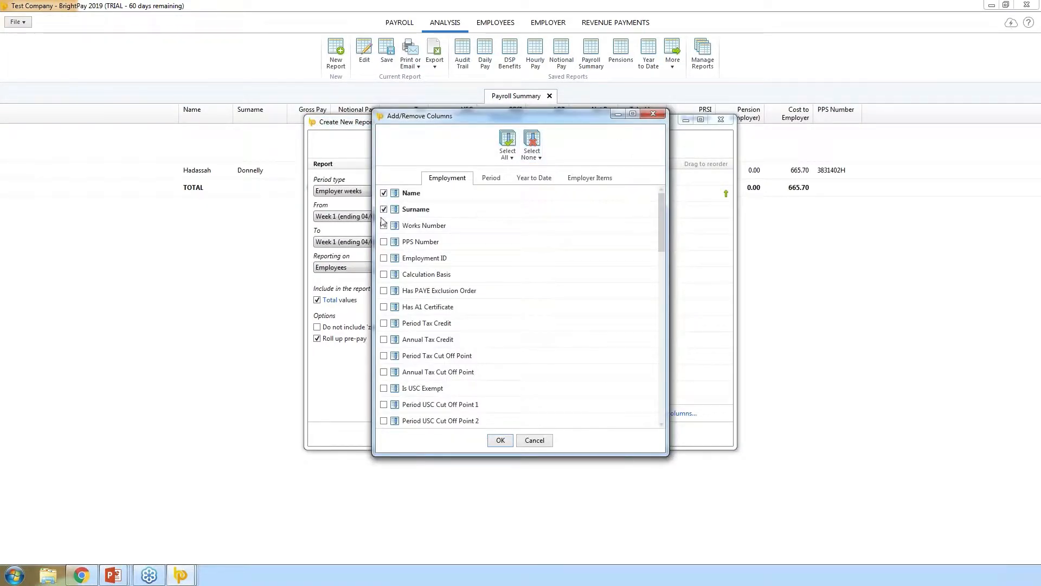
{"action": "left_click", "coordinate": [385, 242]}
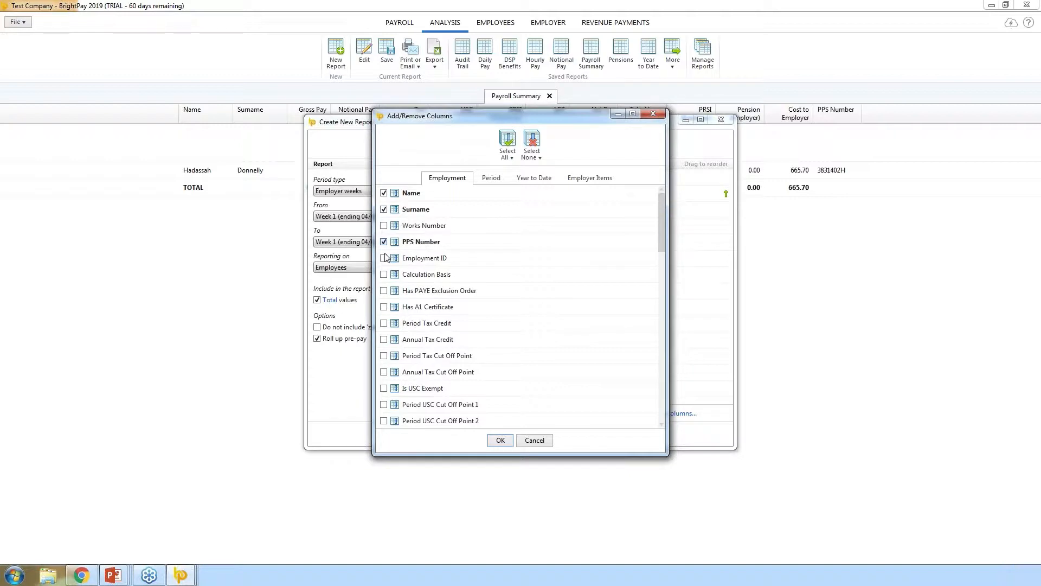
{"action": "left_click", "coordinate": [499, 441]}
{"action": "left_click", "coordinate": [496, 439]}
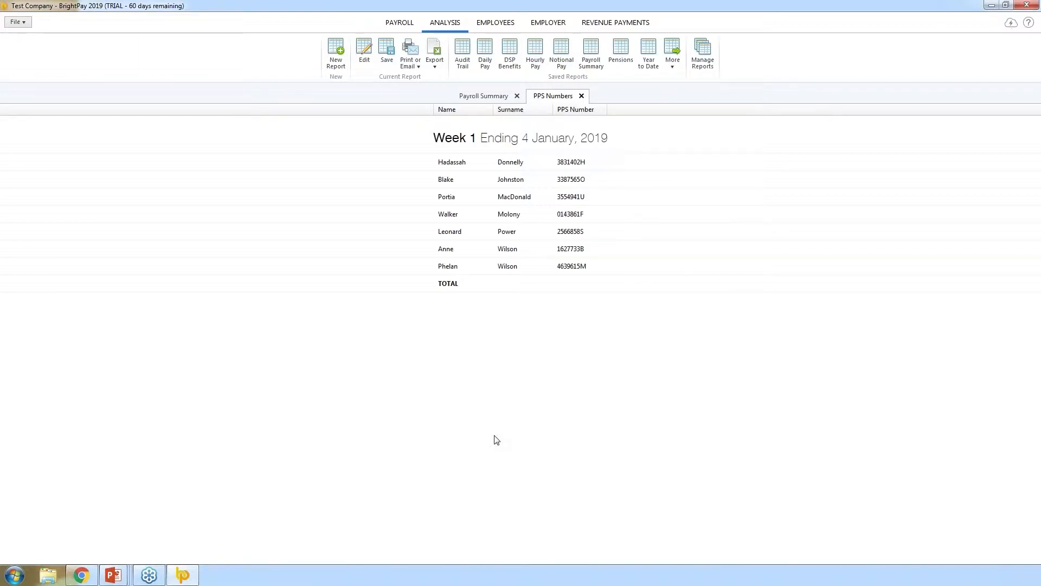
- Save the PPS Numbers report with a shortcut shown in the analysis toolbar
{"action": "left_click", "coordinate": [387, 54]}
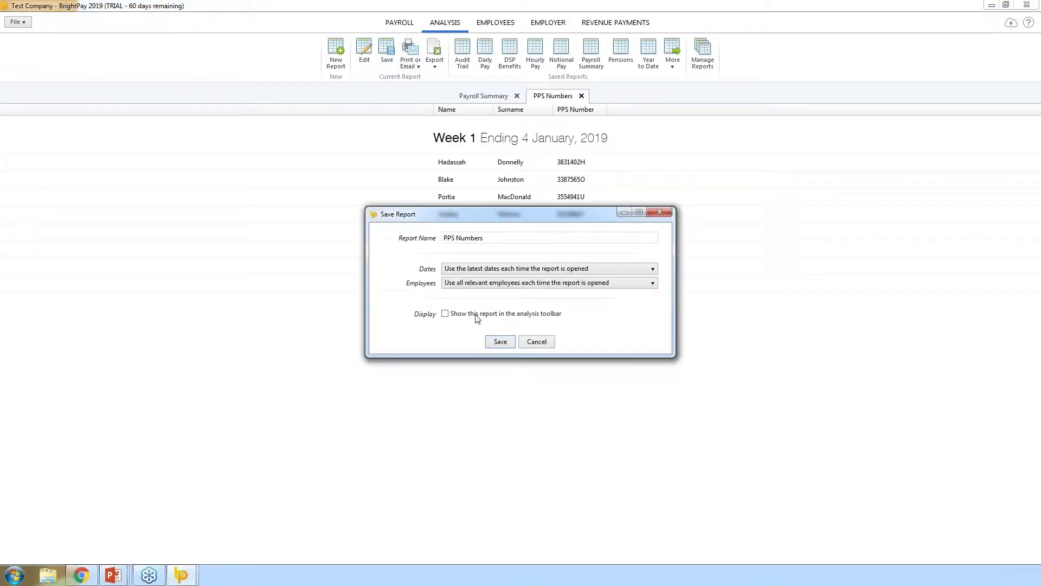
{"action": "left_click", "coordinate": [476, 316]}
{"action": "left_click", "coordinate": [499, 342]}
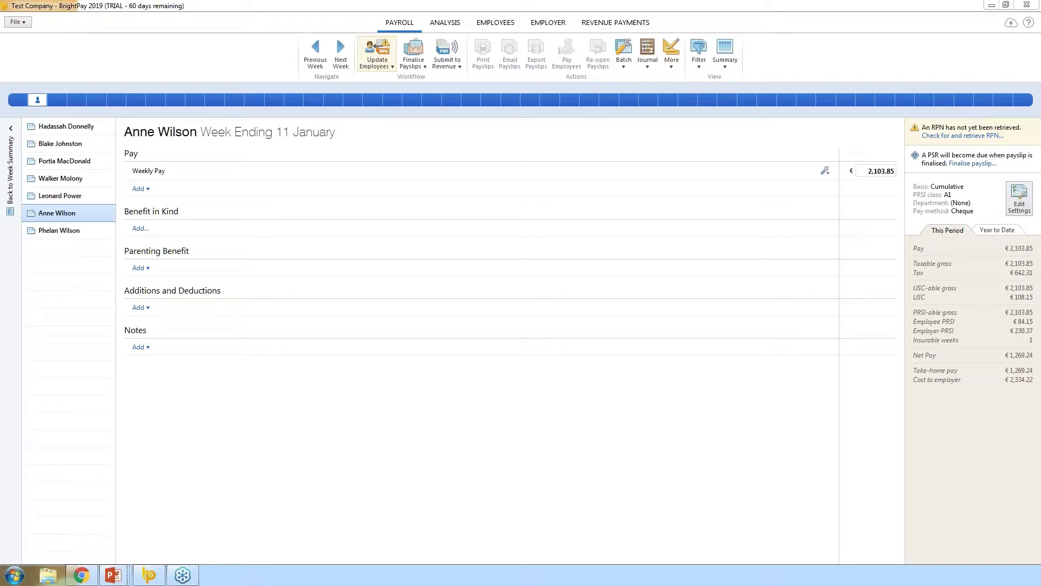
- Add a new employee and enter an employment start date of 07/01/2019
{"action": "left_click", "coordinate": [487, 27]}
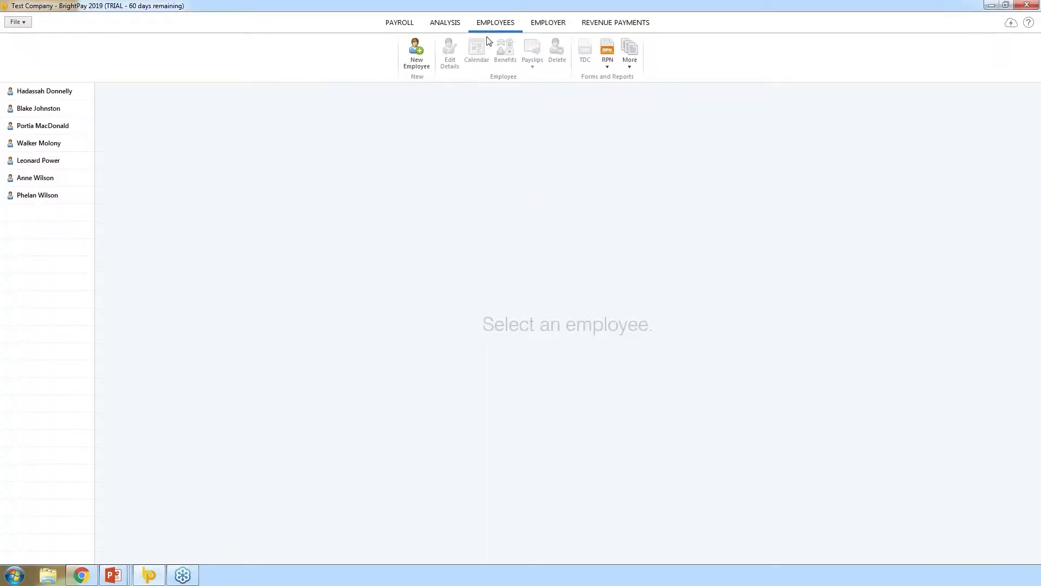
{"action": "left_click", "coordinate": [414, 51]}
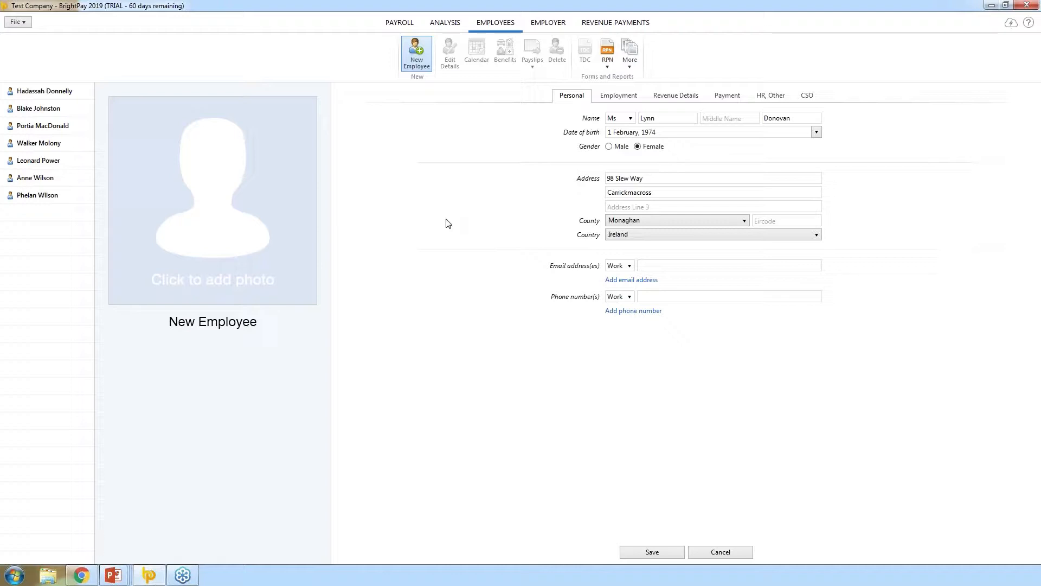
{"action": "left_click", "coordinate": [618, 101]}
{"action": "left_click", "coordinate": [639, 178]}
{"action": "type", "text": "07 0"}
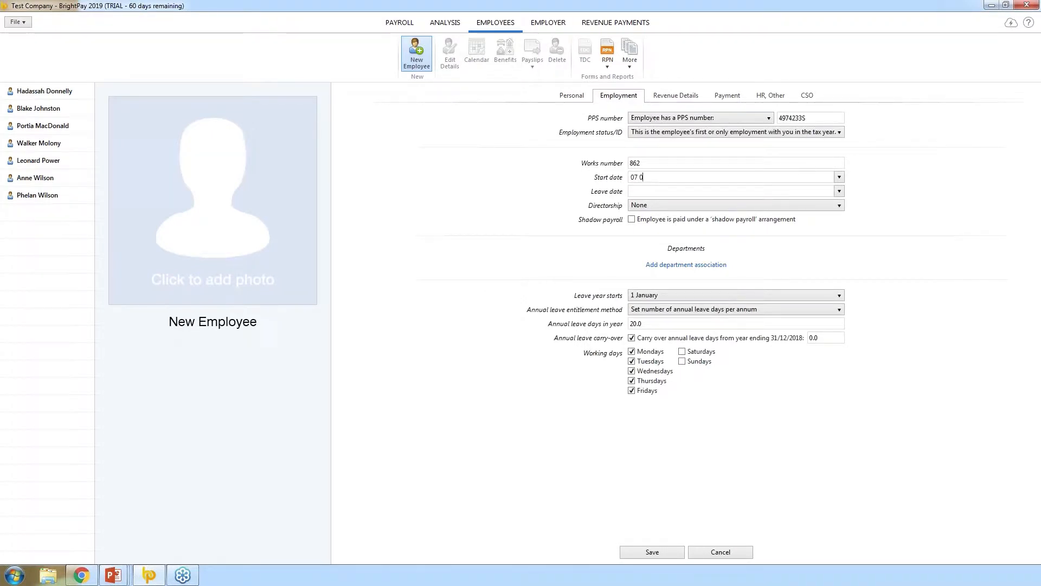
{"action": "type", "text": "1 2019"}
{"action": "left_click", "coordinate": [536, 227]}
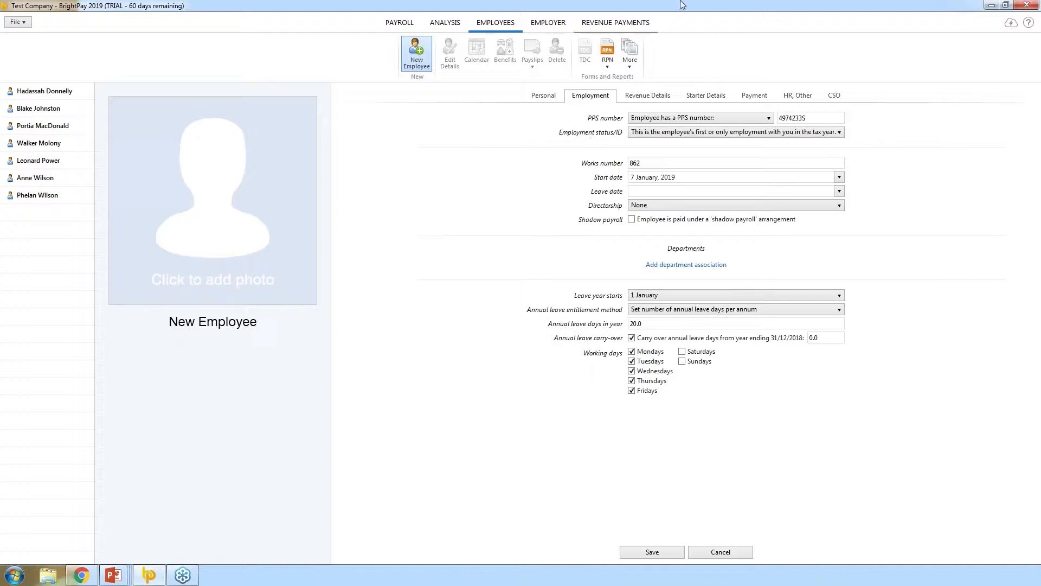
{"action": "left_click", "coordinate": [701, 101]}
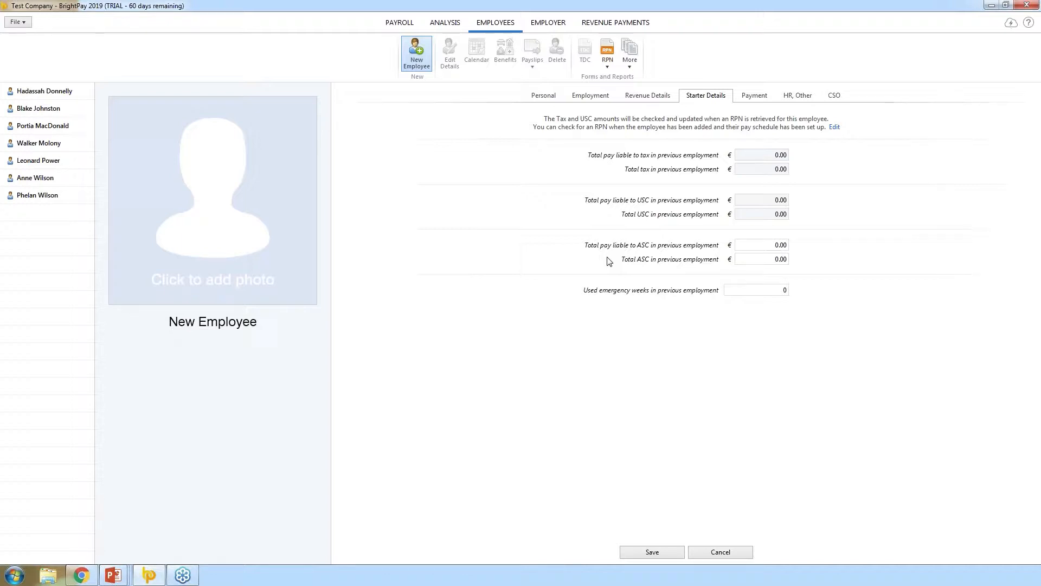
- Keep PRSI class J0/A0/AX/AL/A1 on the Revenue Details tab and save the new employee
{"action": "left_click", "coordinate": [654, 97]}
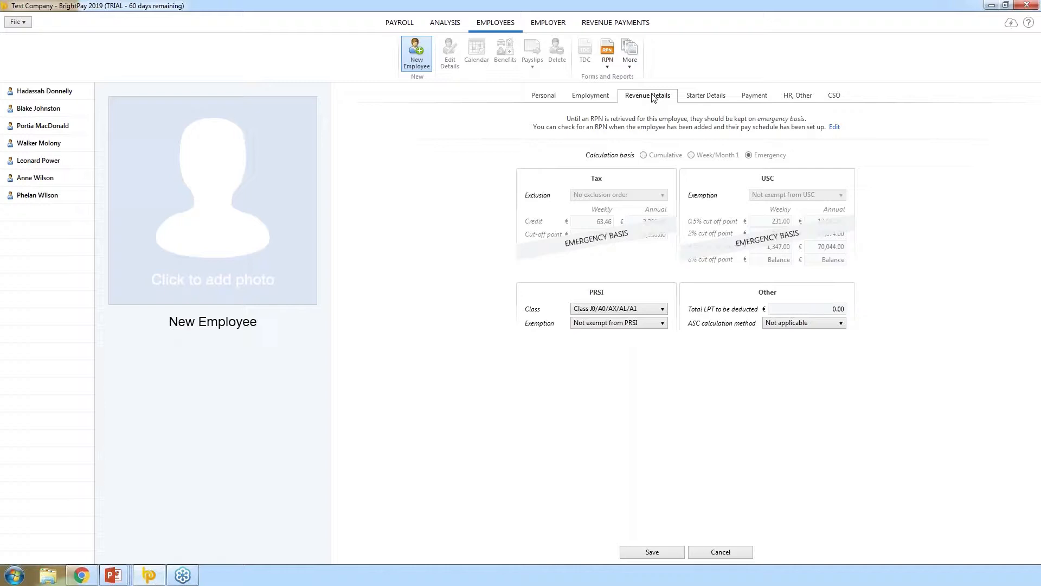
{"action": "left_click", "coordinate": [666, 309]}
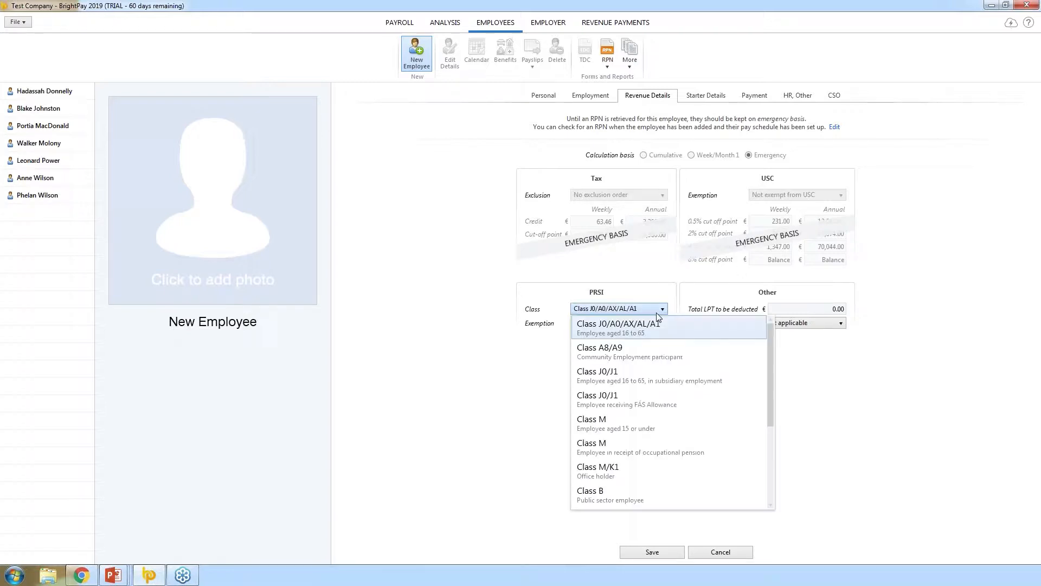
{"action": "left_click", "coordinate": [639, 329]}
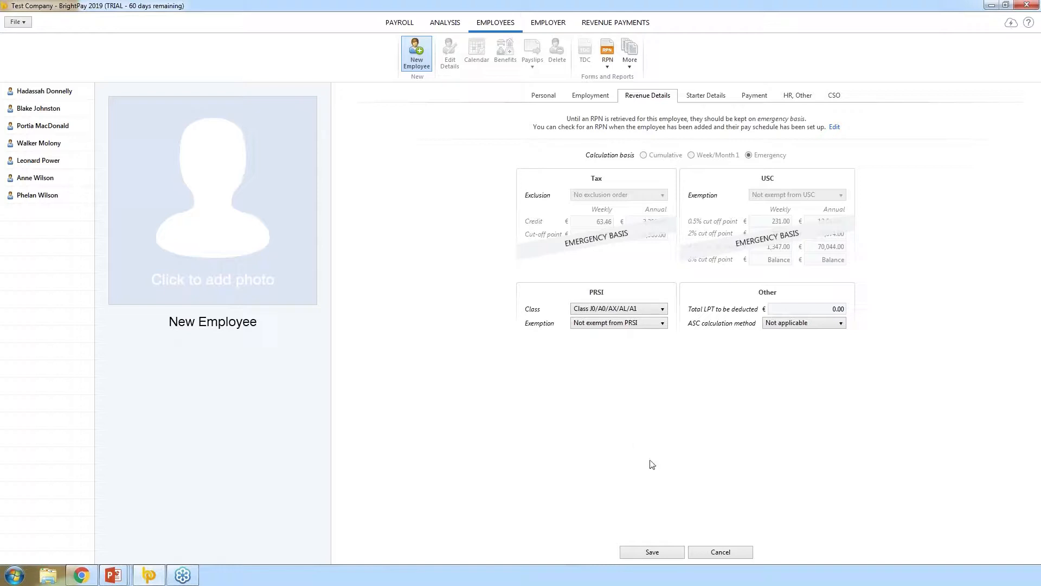
{"action": "left_click", "coordinate": [652, 552]}
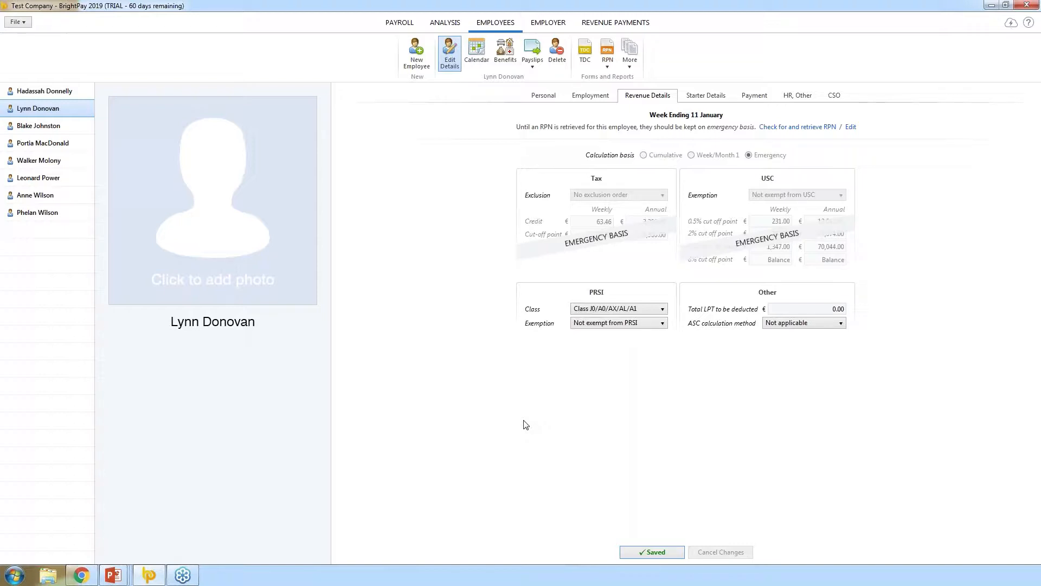
- Retrieve RPNs from Revenue for the week ending 11 January and apply all six updates
{"action": "left_click", "coordinate": [409, 25]}
{"action": "left_click", "coordinate": [64, 145]}
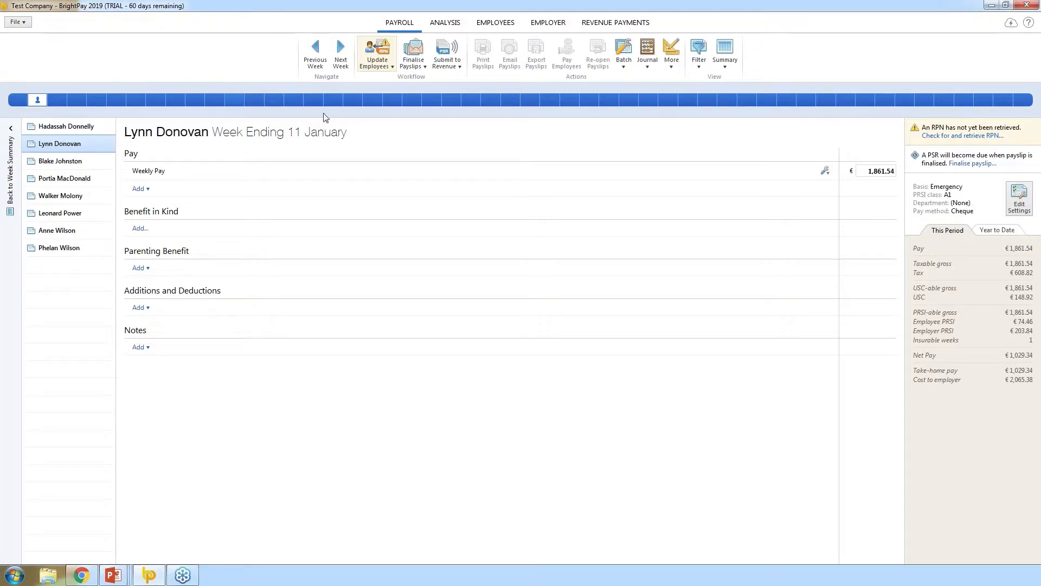
{"action": "left_click", "coordinate": [378, 69]}
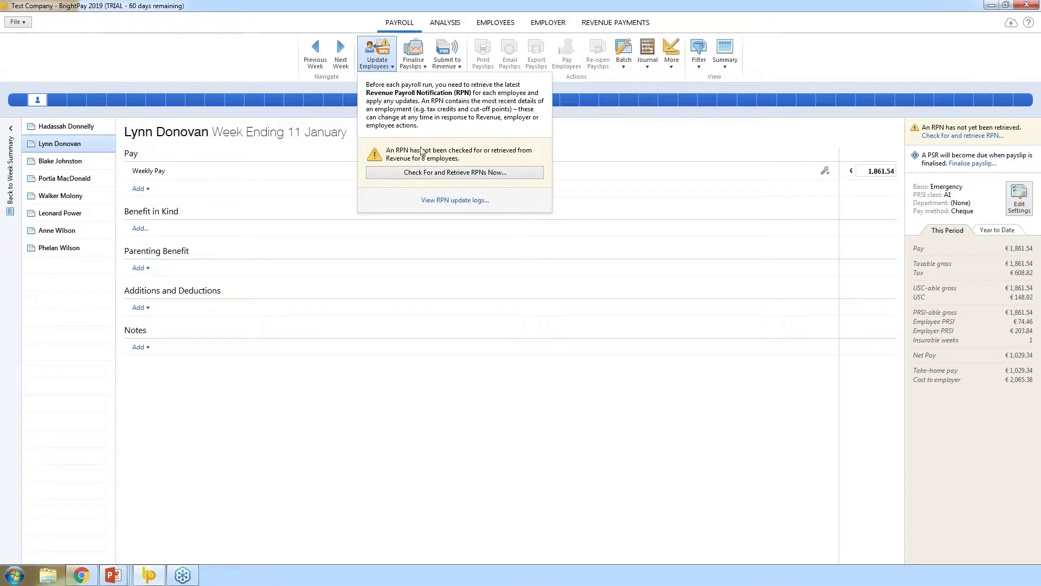
{"action": "left_click", "coordinate": [425, 175]}
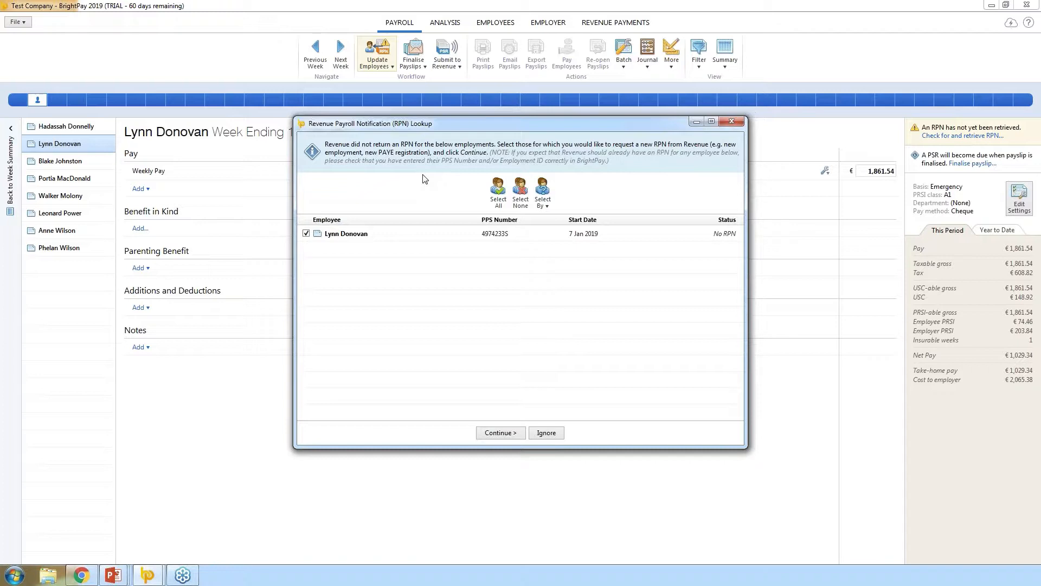
{"action": "left_click", "coordinate": [502, 432]}
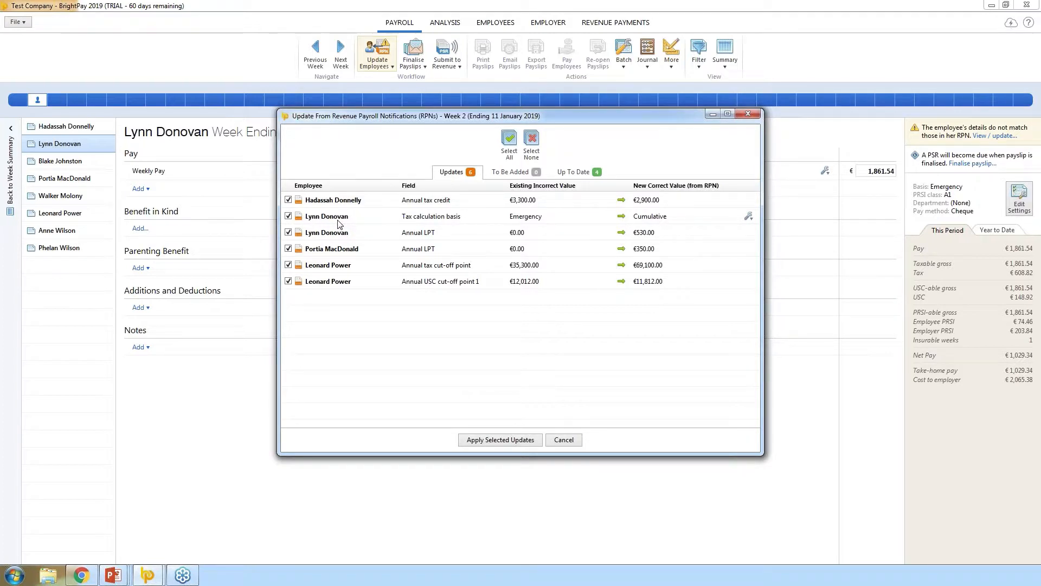
{"action": "left_click", "coordinate": [497, 440]}
{"action": "left_click", "coordinate": [519, 303]}
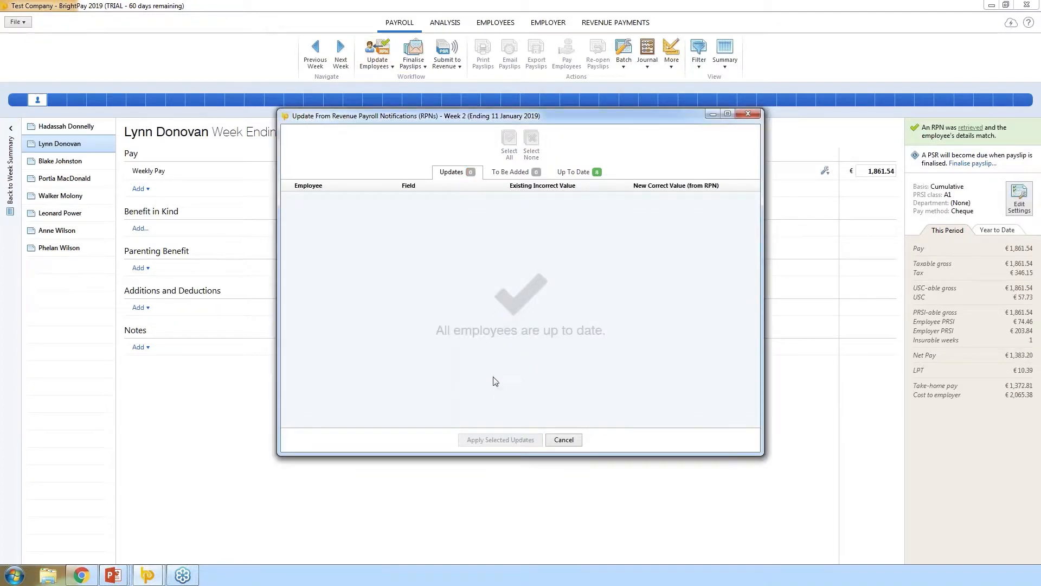
{"action": "left_click", "coordinate": [560, 446]}
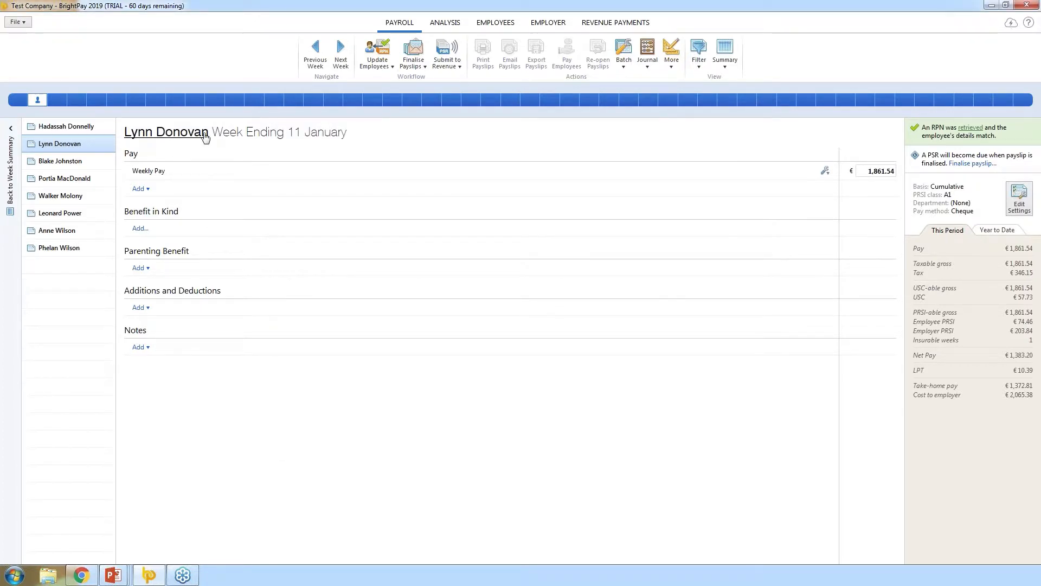
- Check the new employee's Revenue Details, then set their Week 1 weekly pay to 500.00
{"action": "left_click", "coordinate": [205, 135]}
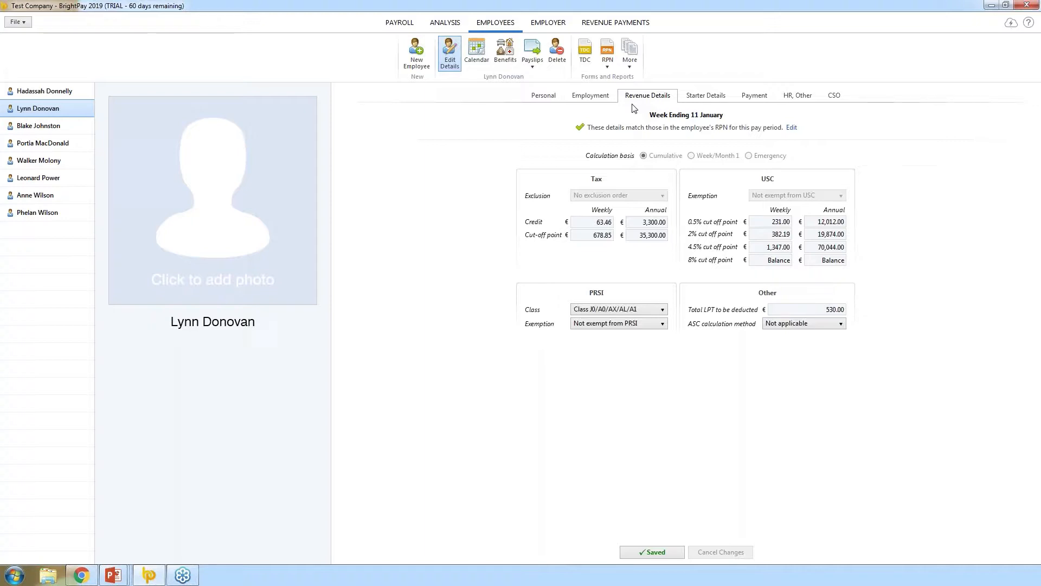
{"action": "left_click", "coordinate": [409, 29]}
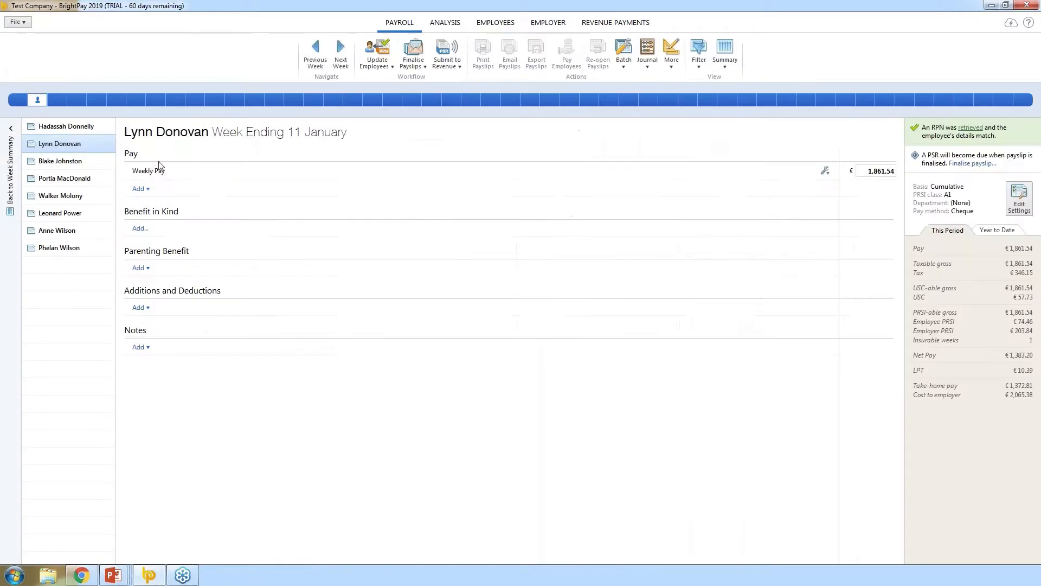
{"action": "left_click", "coordinate": [868, 171]}
{"action": "type", "text": "500"}
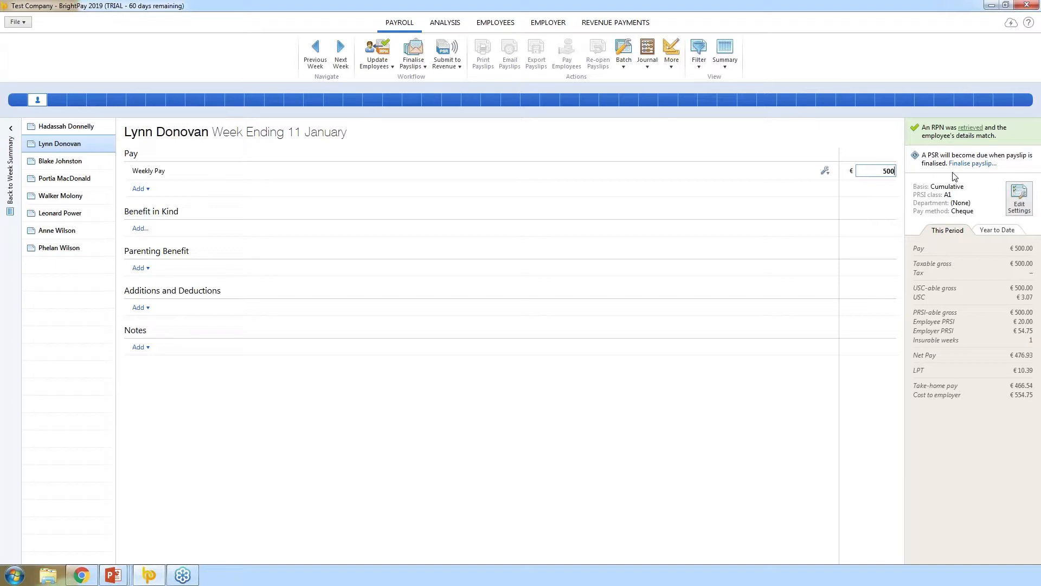
{"action": "left_click", "coordinate": [664, 274]}
- Finalise payslips for all eight employees with pay date 11 January 2019
{"action": "left_click", "coordinate": [413, 61]}
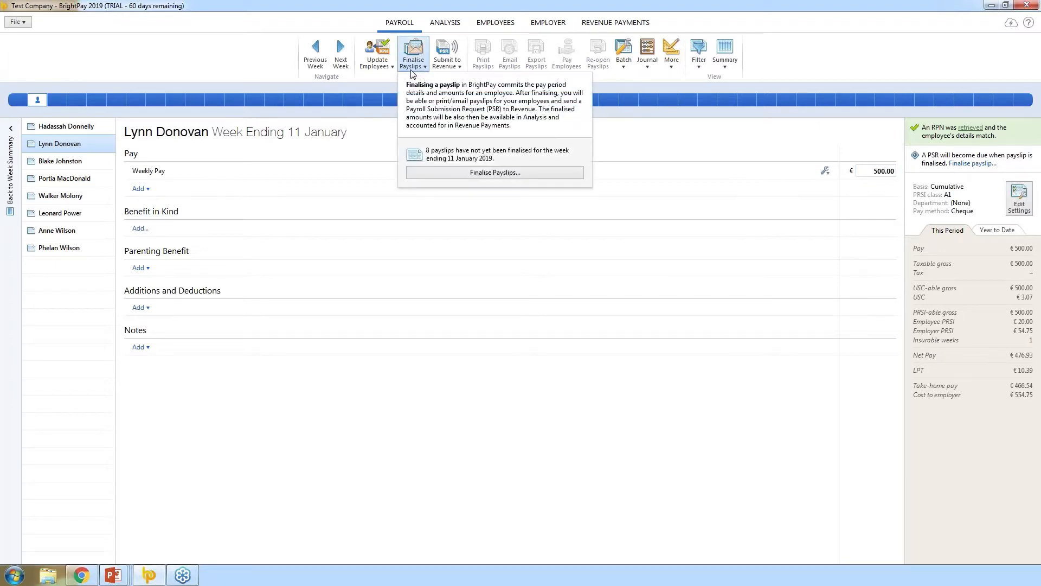
{"action": "left_click", "coordinate": [494, 174]}
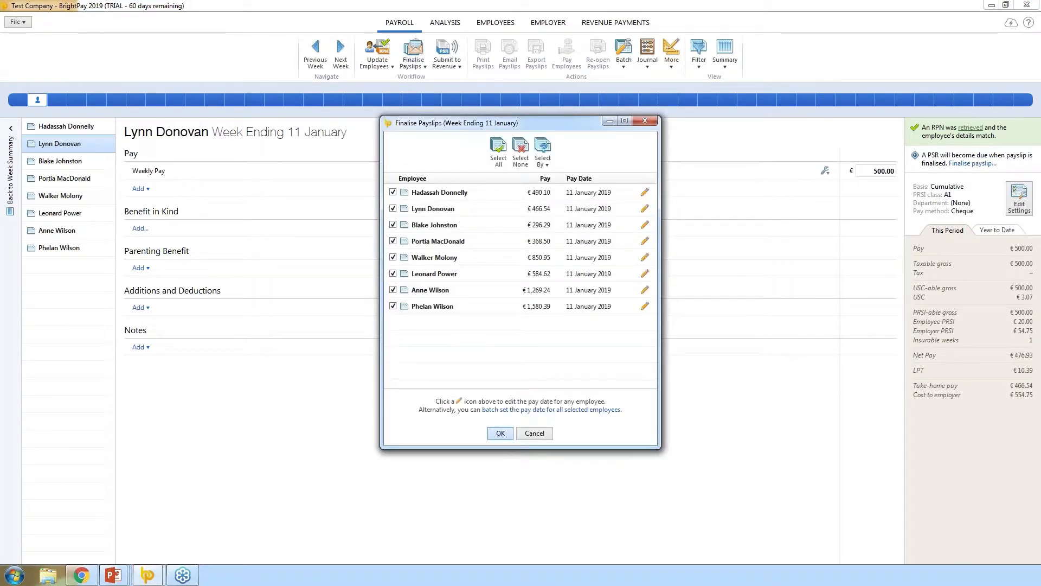
{"action": "key", "text": "Return"}
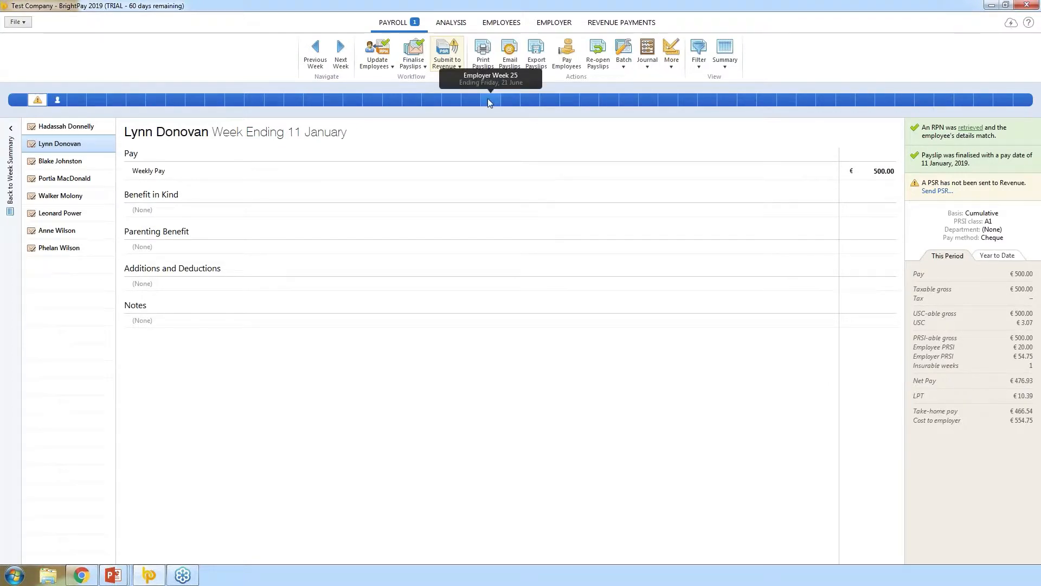
- Send the week ending 11 January PSRs to Revenue, then switch to the week ending 18 January
{"action": "left_click", "coordinate": [447, 56]}
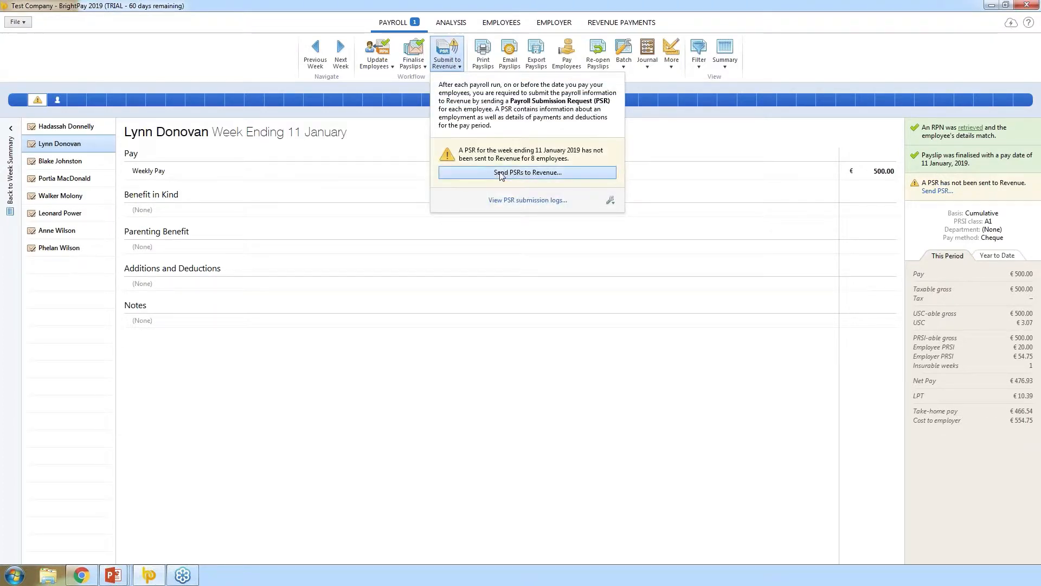
{"action": "left_click", "coordinate": [500, 172]}
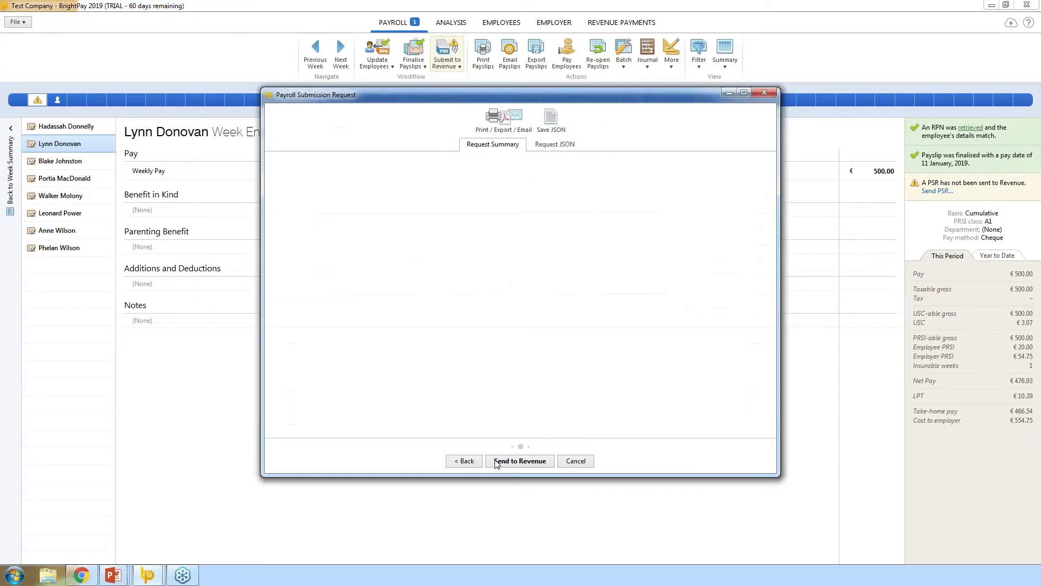
{"action": "left_click_drag", "start_coordinate": [773, 178], "coordinate": [776, 217]}
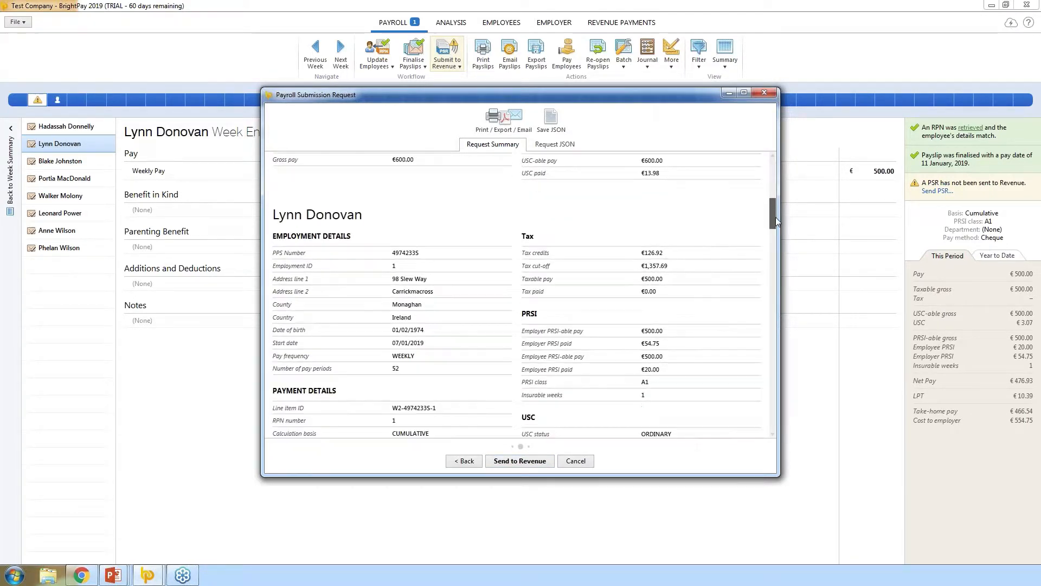
{"action": "left_click", "coordinate": [420, 337]}
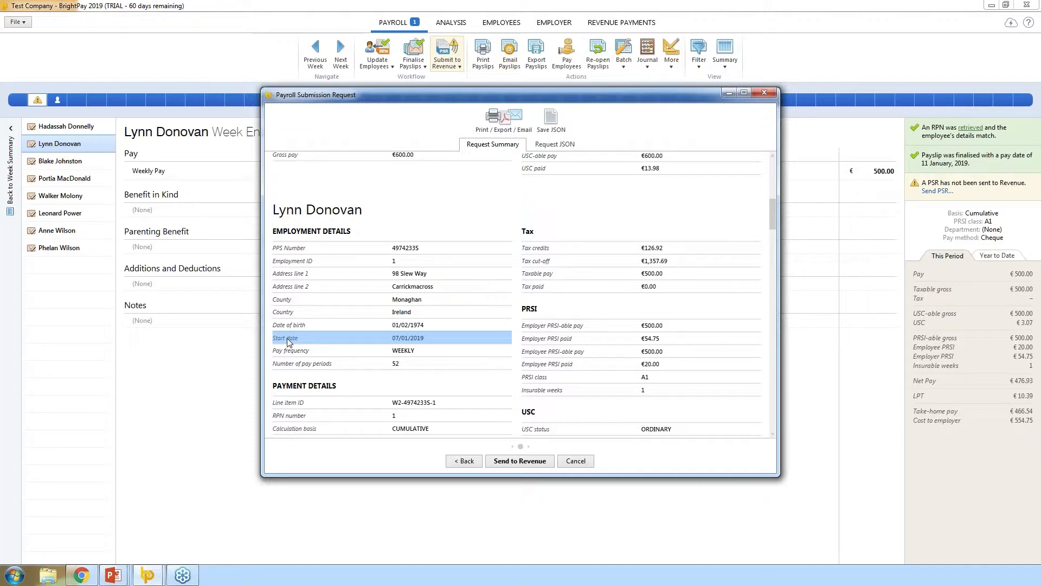
{"action": "left_click", "coordinate": [519, 462]}
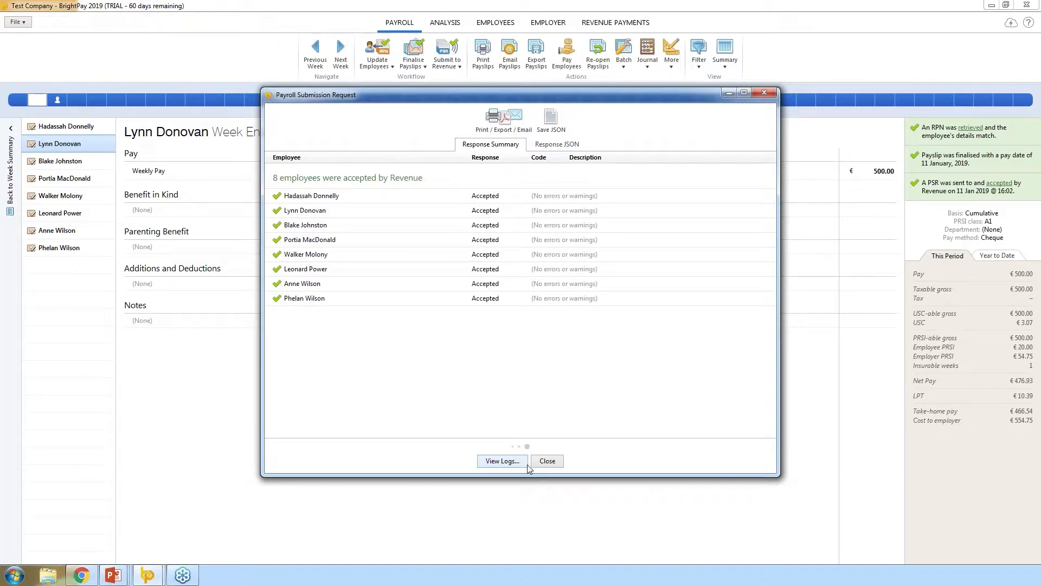
{"action": "left_click", "coordinate": [547, 461]}
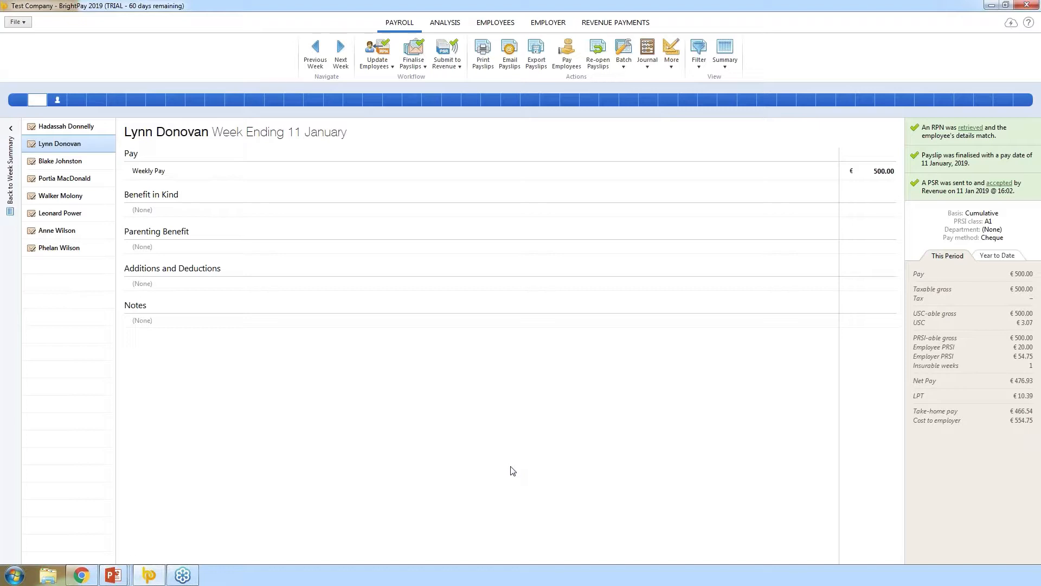
{"action": "left_click", "coordinate": [57, 100]}
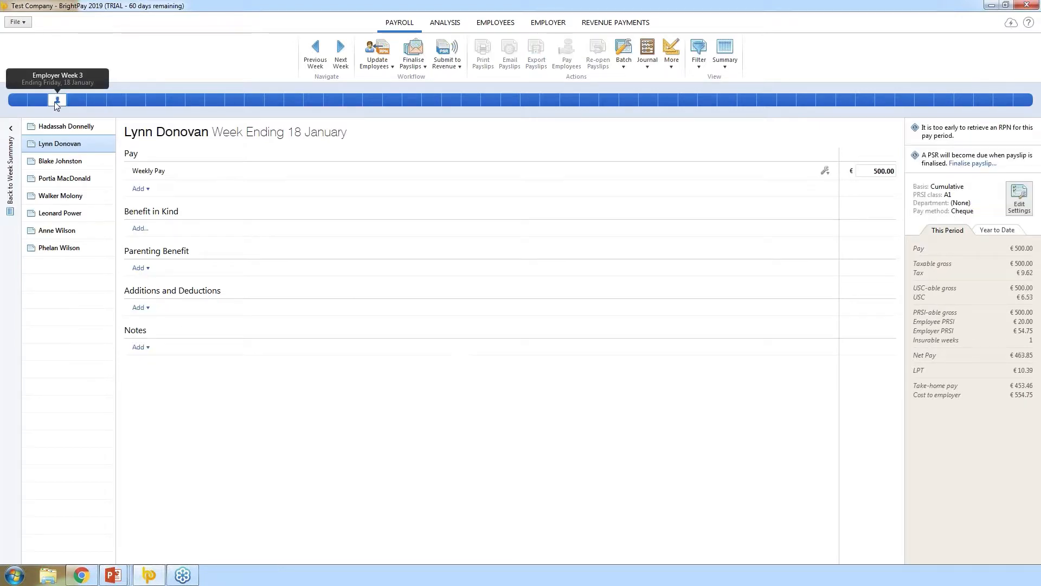
{"action": "left_click", "coordinate": [80, 165]}
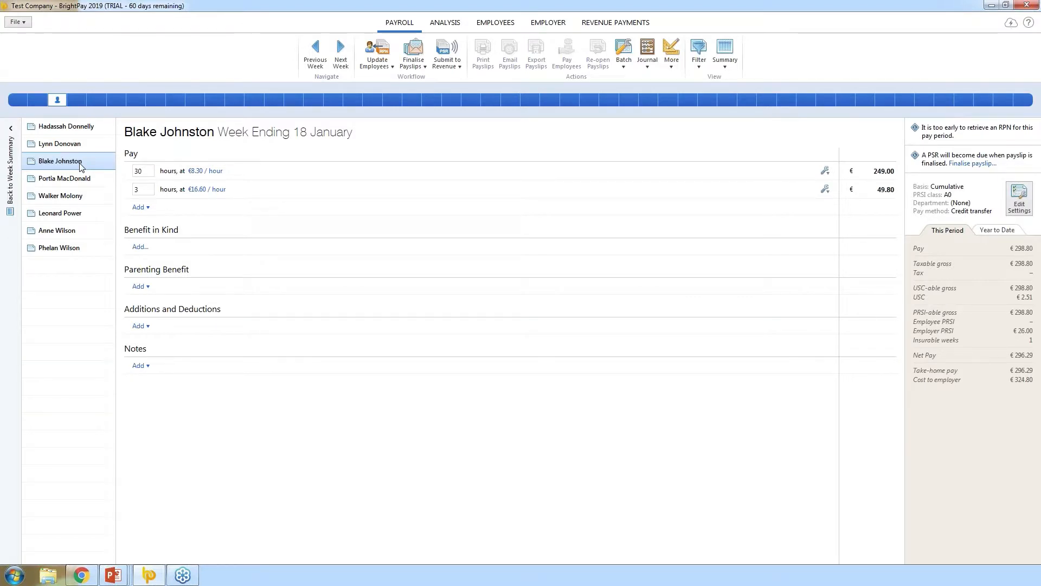
{"action": "left_click", "coordinate": [160, 137]}
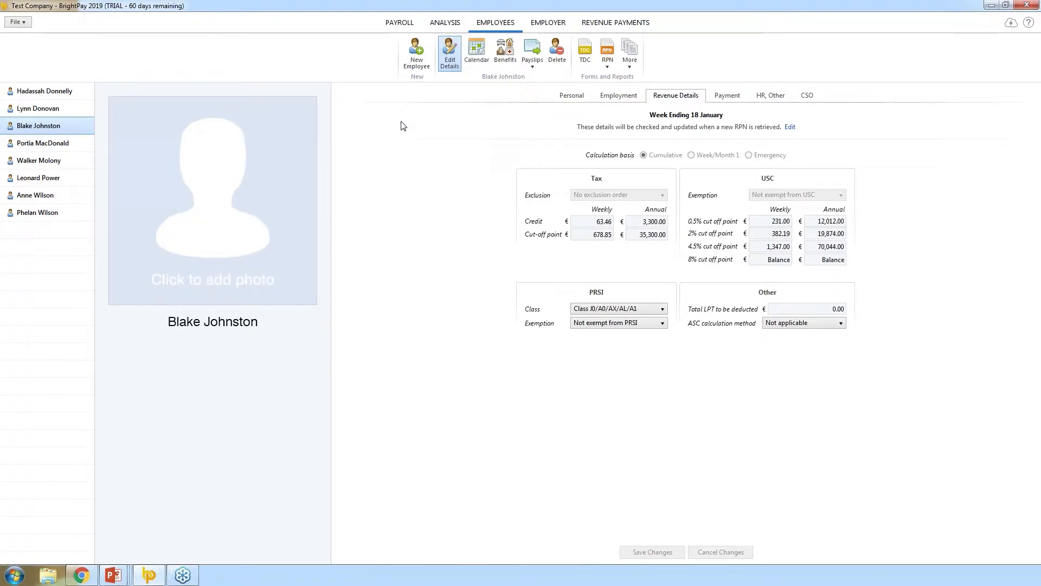
{"action": "left_click", "coordinate": [610, 99]}
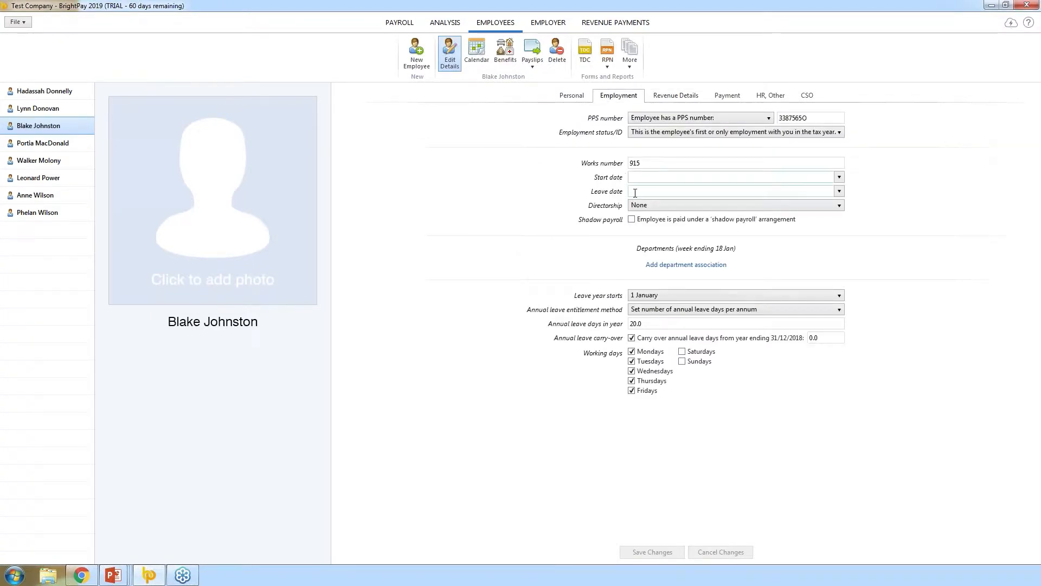
{"action": "left_click", "coordinate": [636, 193]}
{"action": "type", "text": "15 03"}
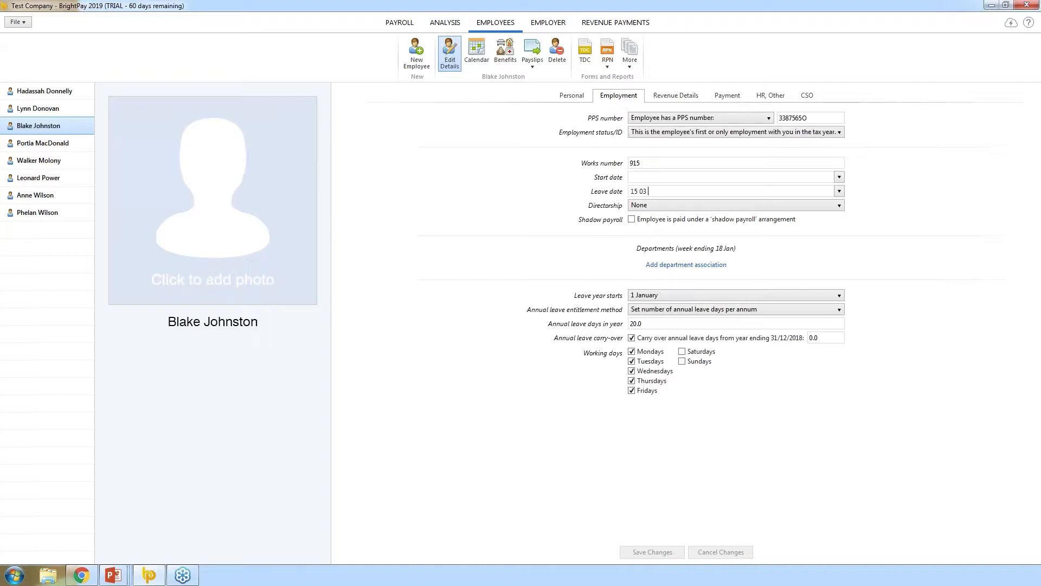
{"action": "key", "text": "BackSpace"}
{"action": "type", "text": "1 2019"}
{"action": "left_click", "coordinate": [551, 435]}
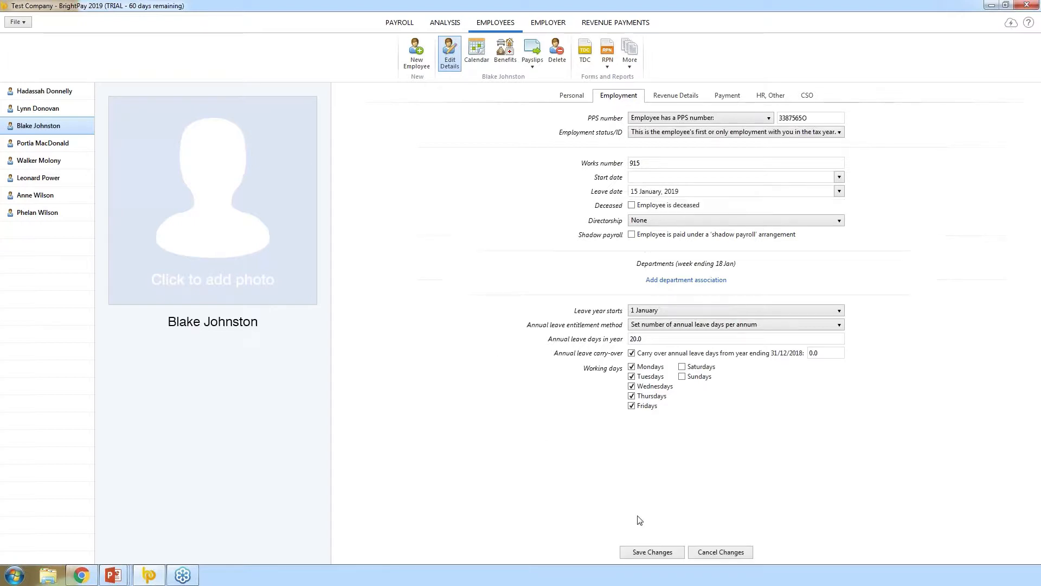
{"action": "left_click", "coordinate": [654, 552]}
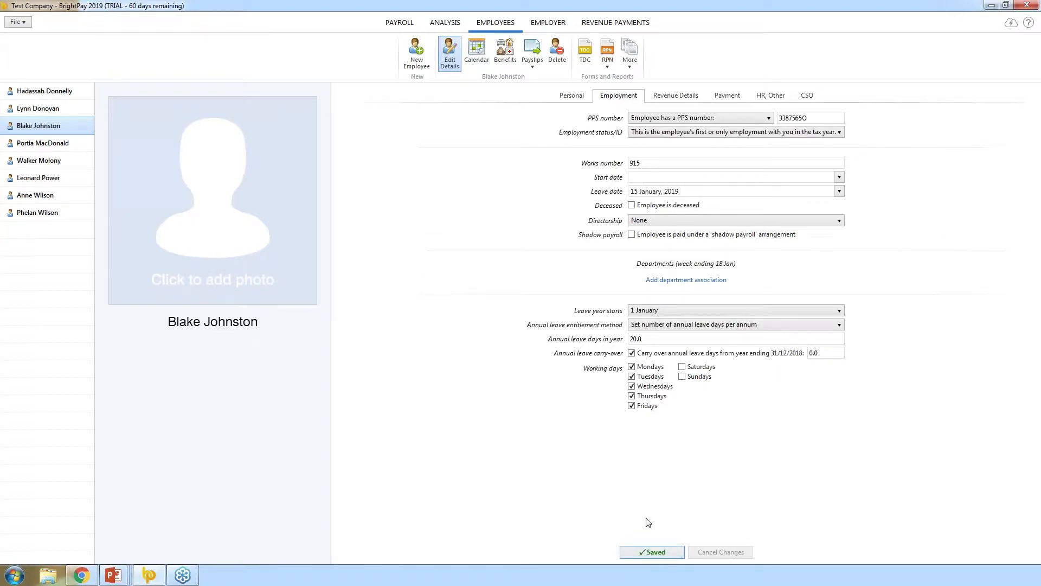
{"action": "left_click", "coordinate": [412, 30]}
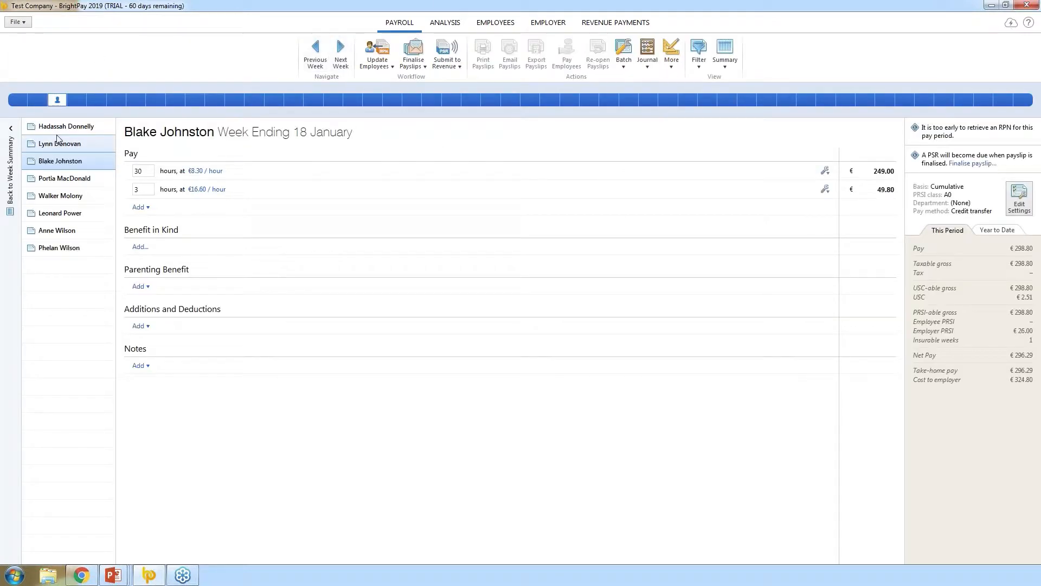
- Finalise all eight employees' week 3 payslips from the week summary
{"action": "left_click", "coordinate": [13, 190]}
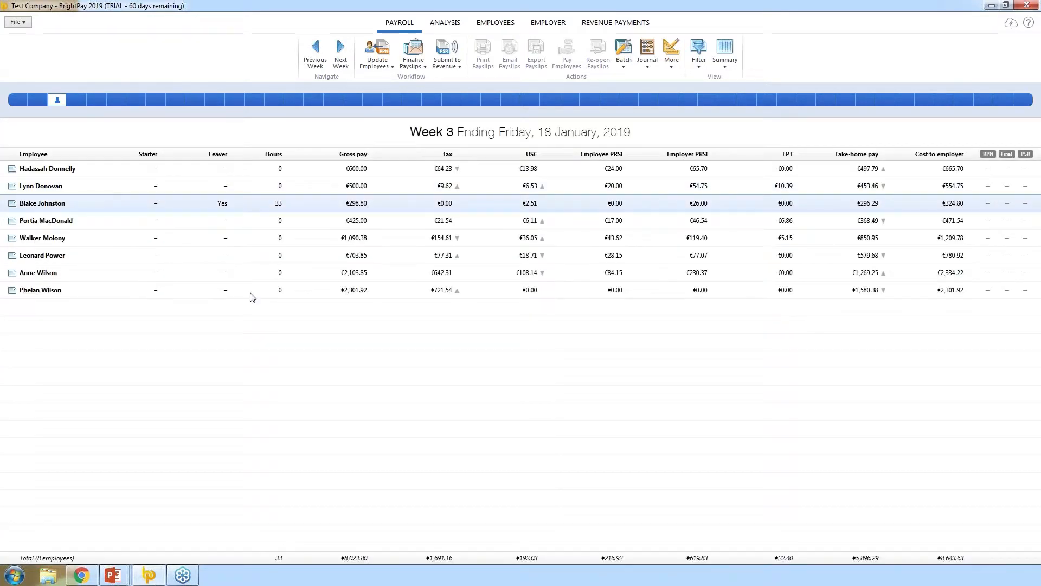
{"action": "left_click", "coordinate": [413, 54]}
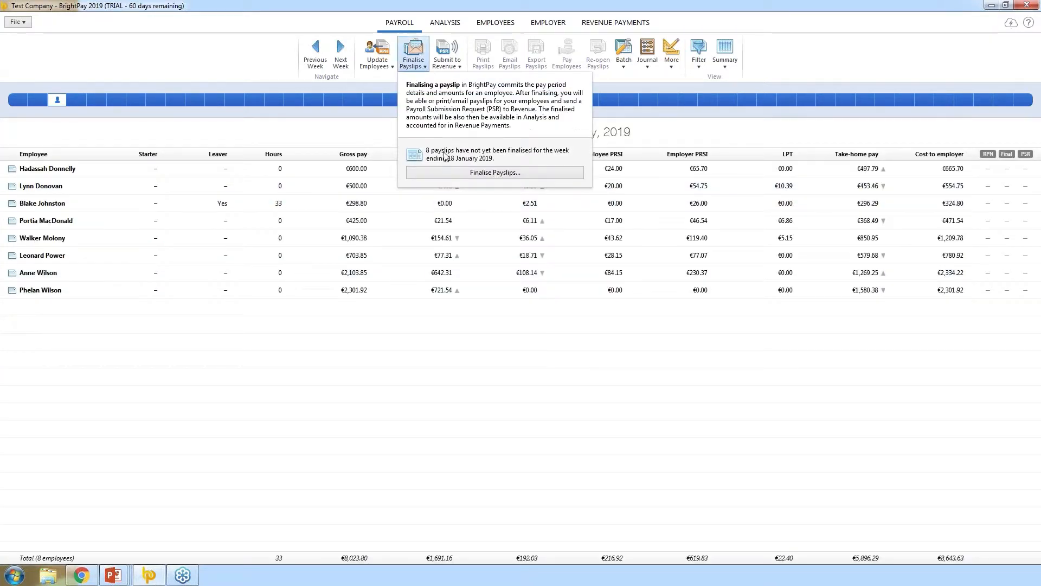
{"action": "left_click", "coordinate": [450, 175]}
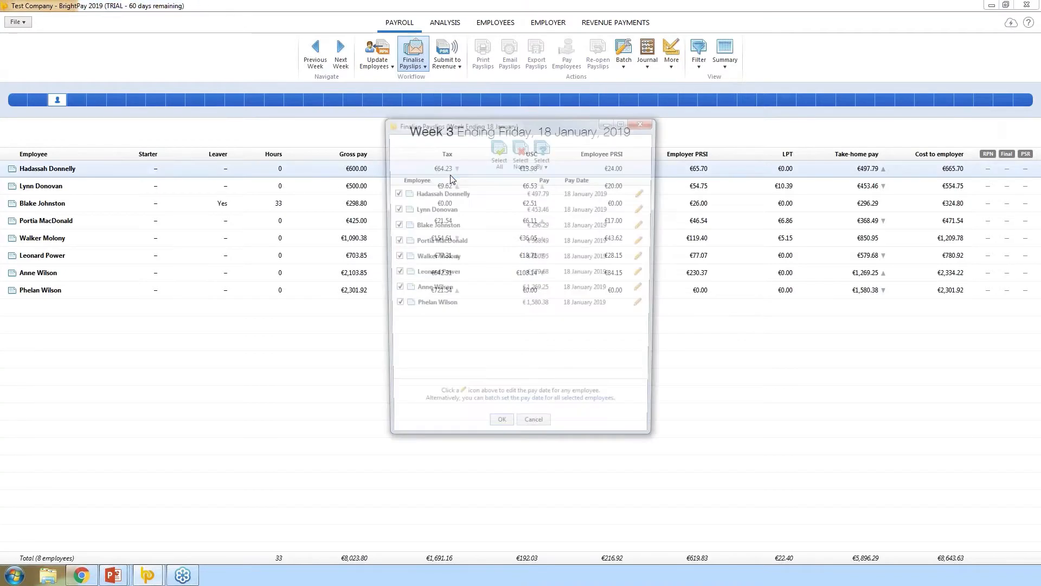
{"action": "left_click", "coordinate": [500, 431]}
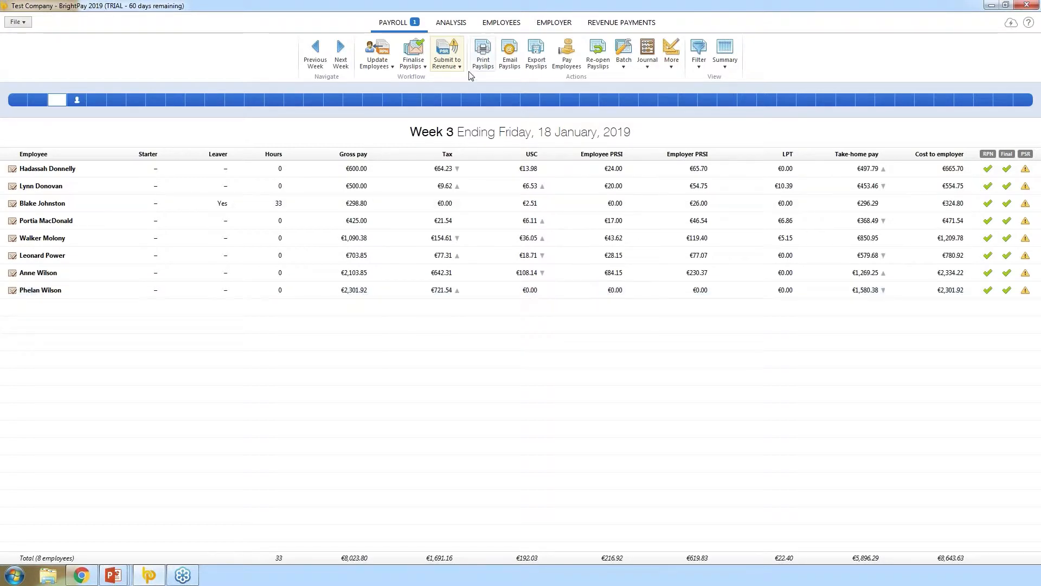
{"action": "left_click", "coordinate": [451, 65]}
- Send the week 3 PSRs with Blake's 15/01/2019 leave date to Revenue and close the response
{"action": "left_click", "coordinate": [451, 65]}
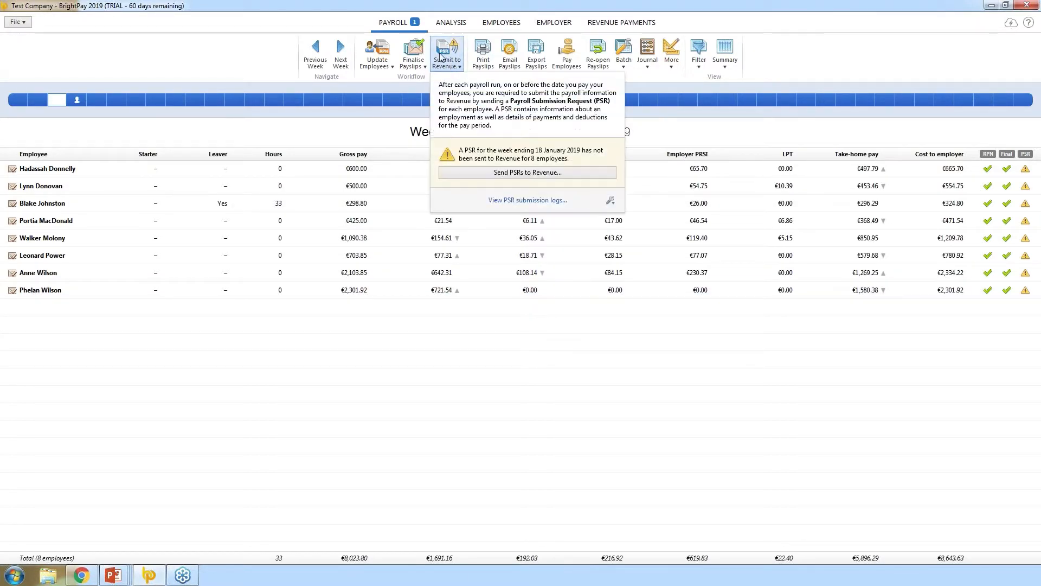
{"action": "left_click", "coordinate": [493, 173]}
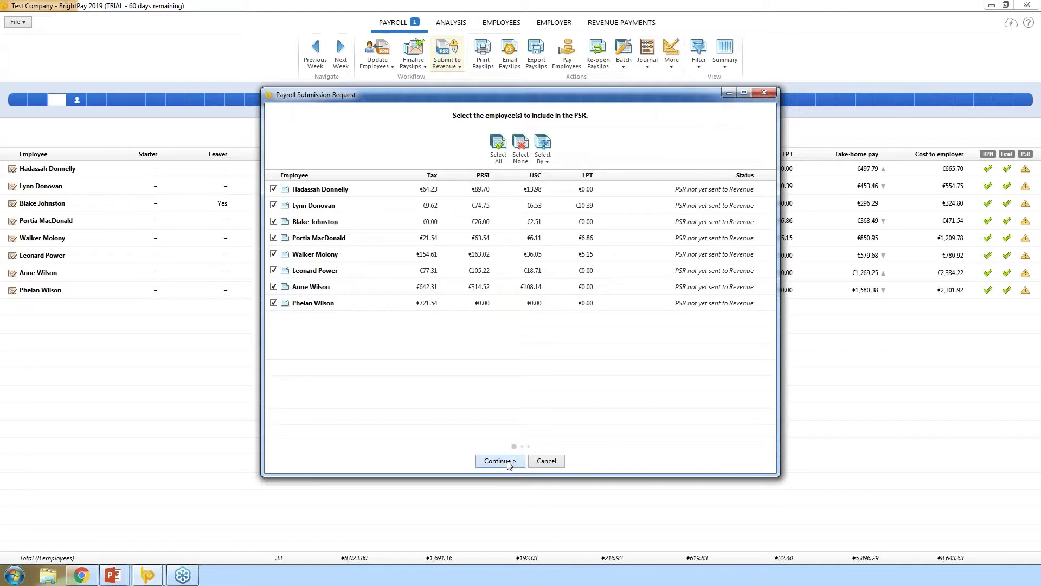
{"action": "left_click", "coordinate": [500, 460]}
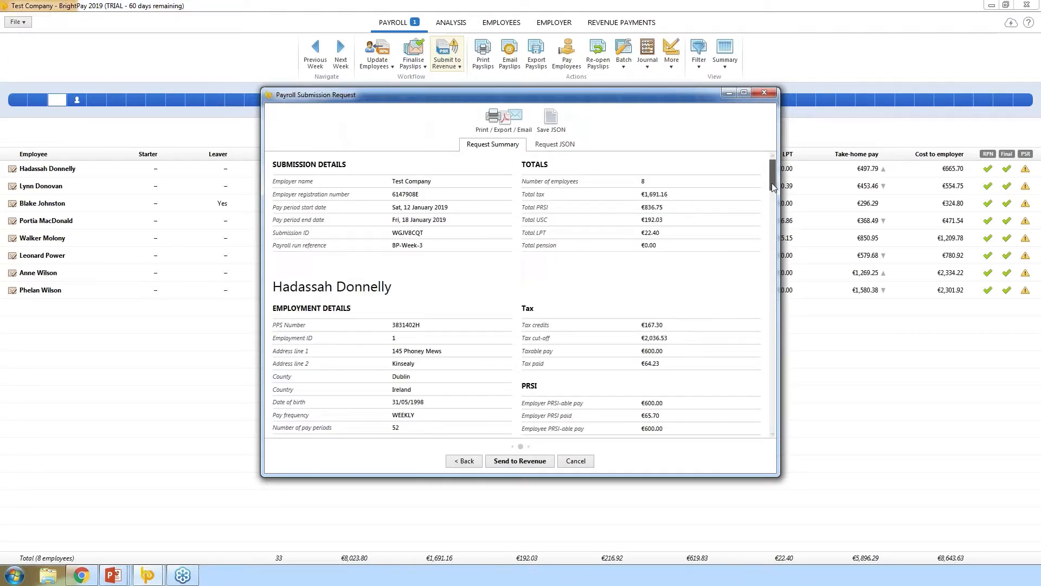
{"action": "left_click_drag", "start_coordinate": [774, 188], "coordinate": [774, 255]}
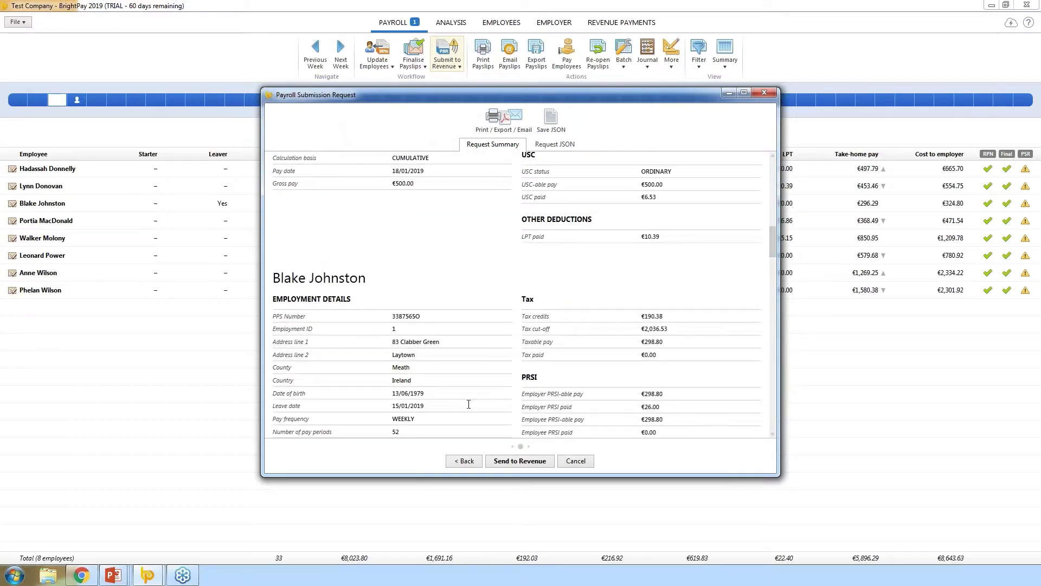
{"action": "left_click_drag", "start_coordinate": [467, 404], "coordinate": [289, 404]}
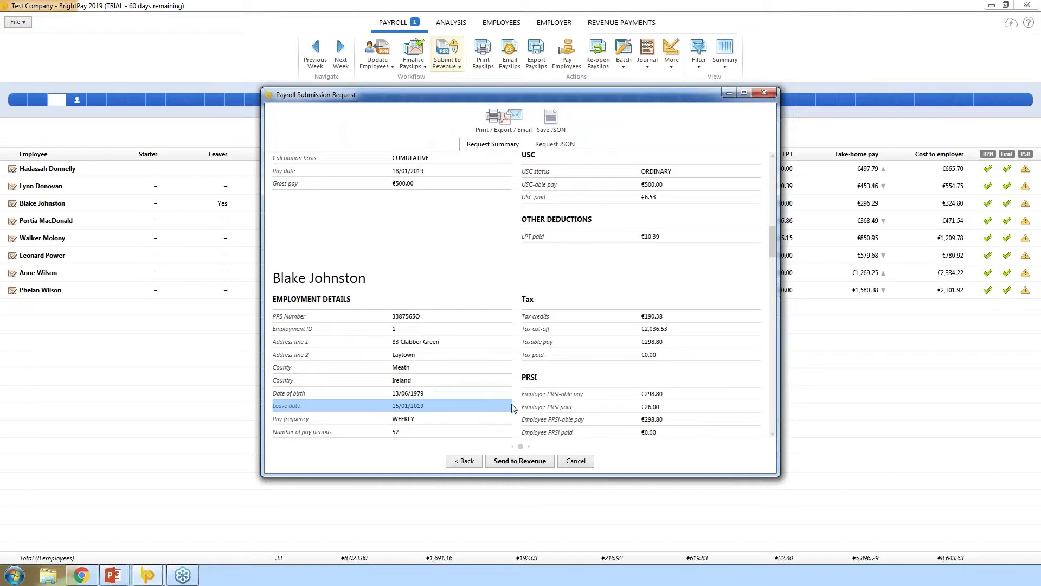
{"action": "left_click", "coordinate": [517, 465]}
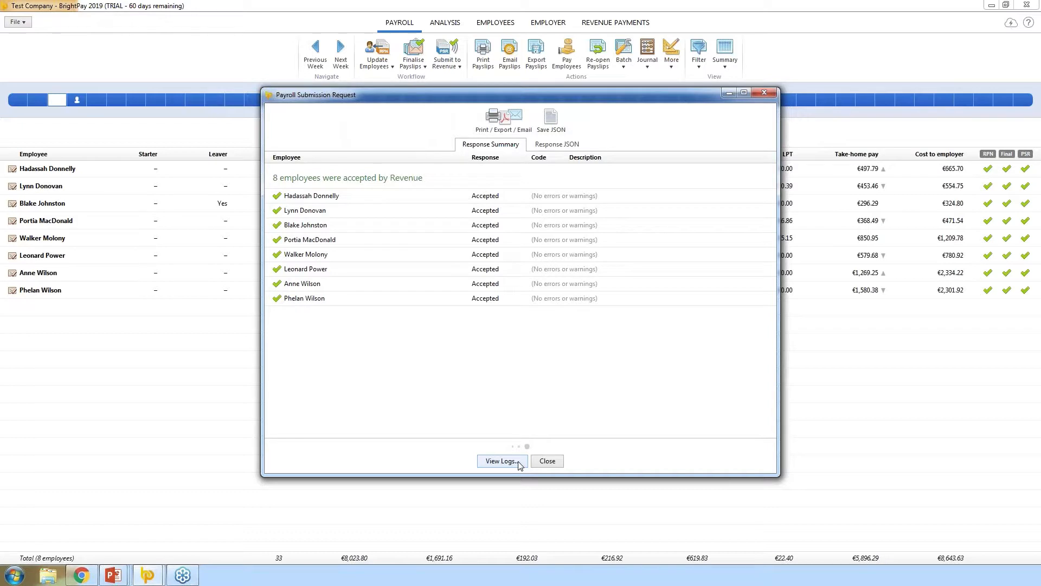
{"action": "left_click", "coordinate": [547, 461]}
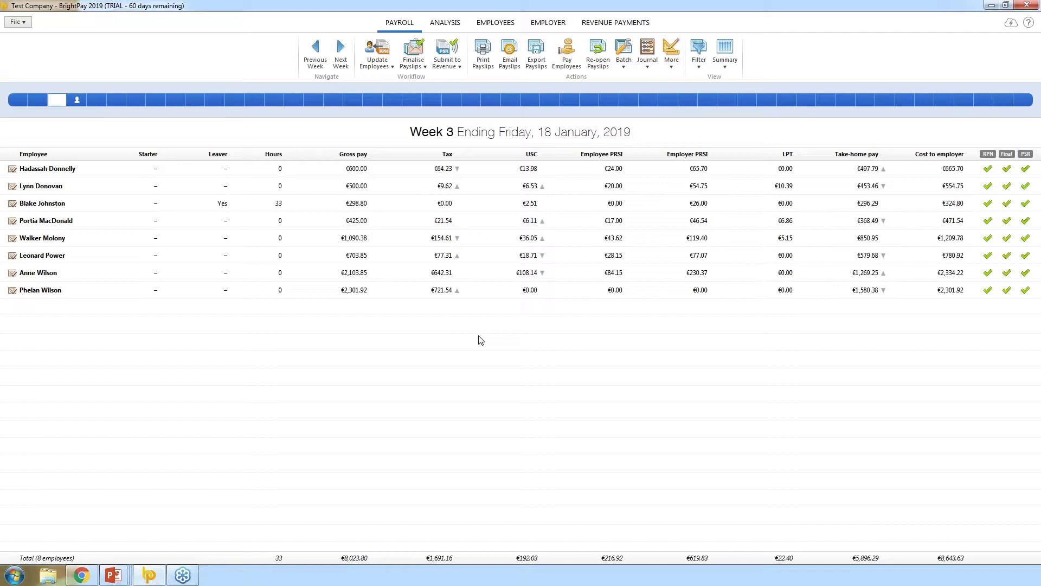
{"action": "left_click", "coordinate": [217, 168]}
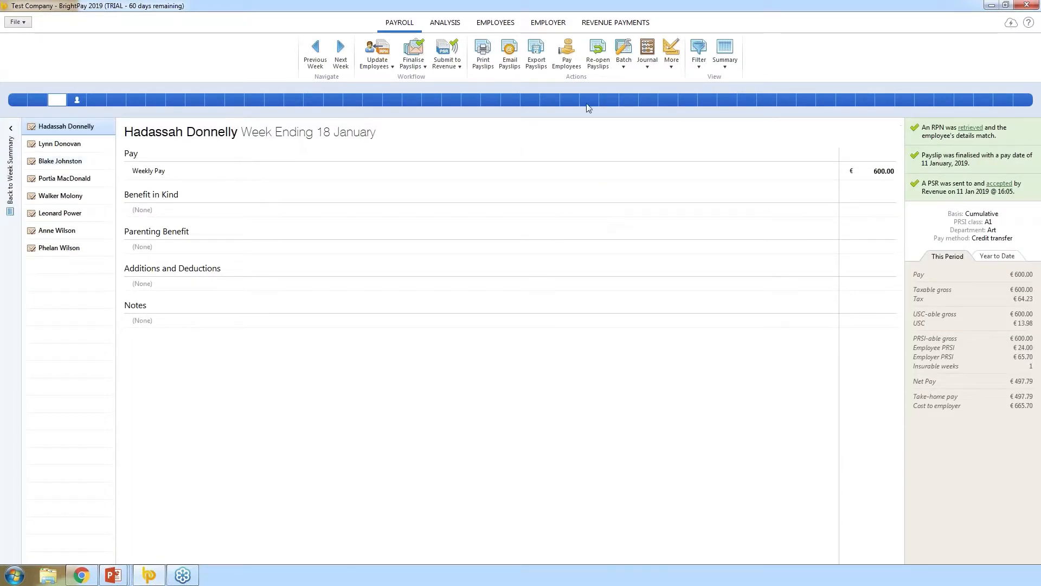
{"action": "left_click", "coordinate": [600, 63]}
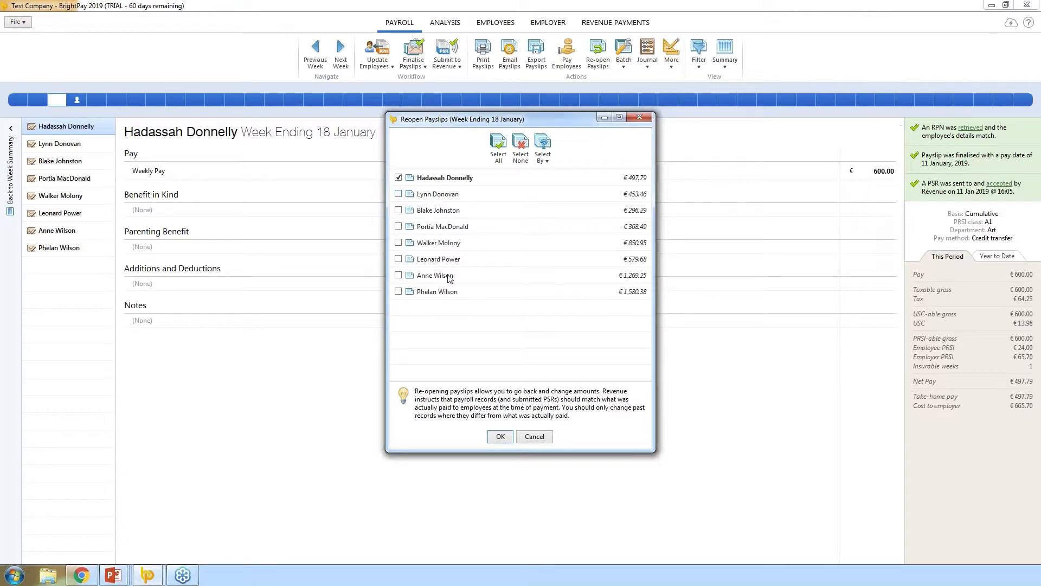
{"action": "left_click", "coordinate": [498, 436]}
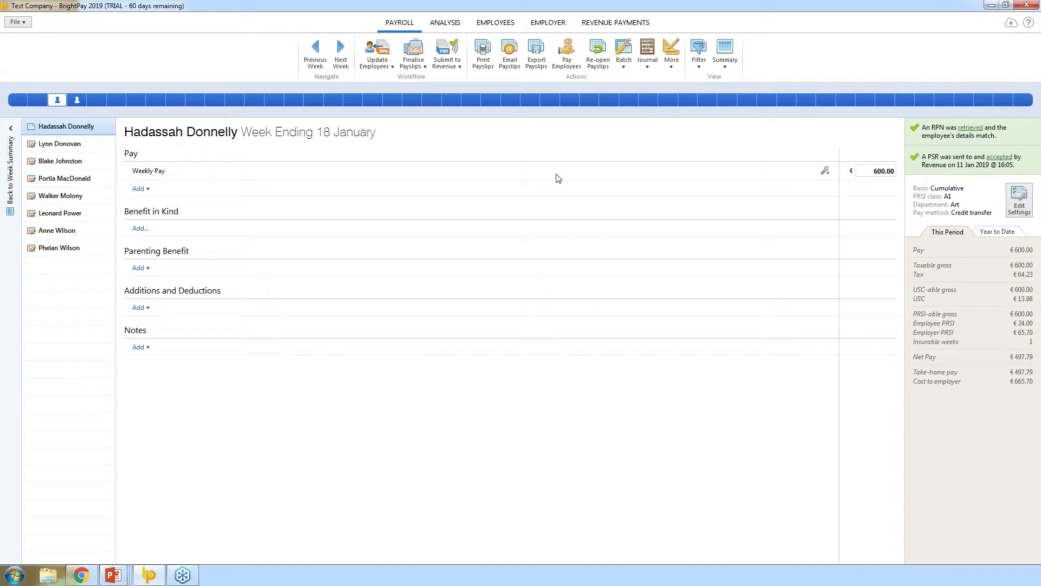
- Change Hadassah's weekly pay from 600.00 to 500
{"action": "left_click", "coordinate": [886, 173]}
{"action": "double_click", "coordinate": [886, 175]}
{"action": "type", "text": "500"}
- Commit the €500.00 weekly pay and re-finalise the payslip, keeping previous items and settings
{"action": "left_click", "coordinate": [847, 230]}
{"action": "left_click", "coordinate": [415, 59]}
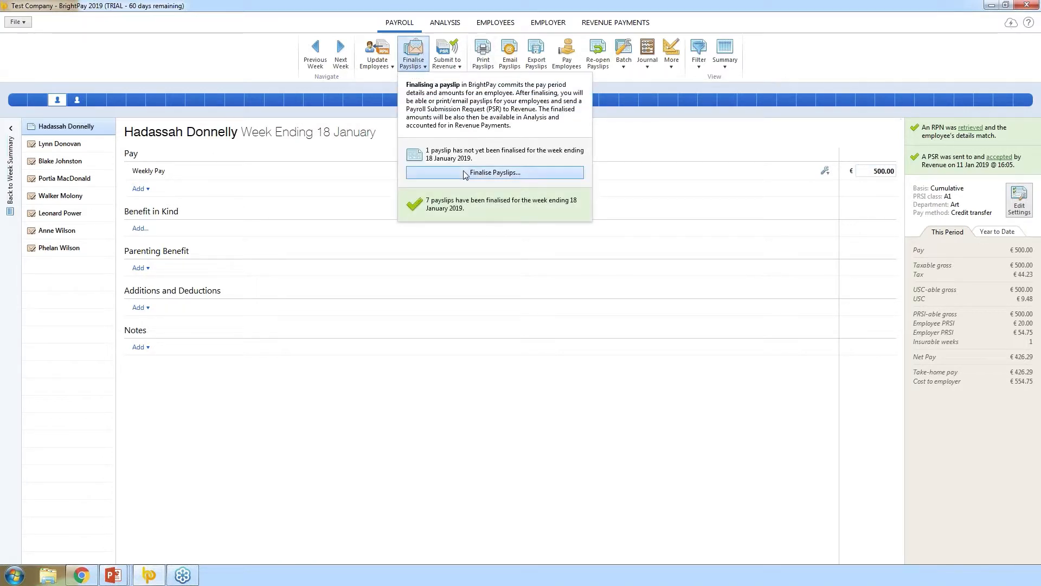
{"action": "left_click", "coordinate": [465, 174]}
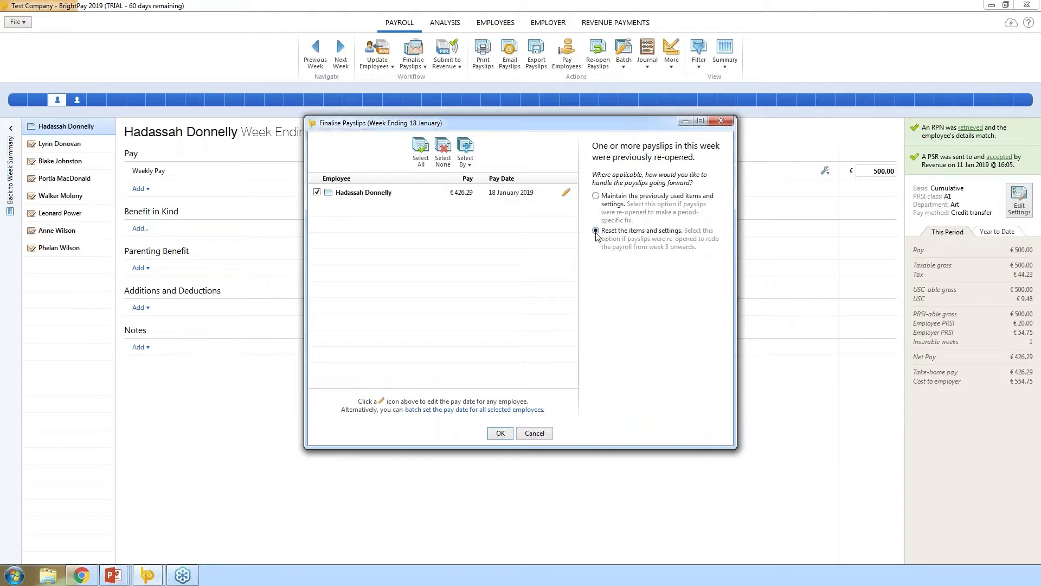
{"action": "left_click", "coordinate": [595, 196]}
{"action": "left_click", "coordinate": [501, 433]}
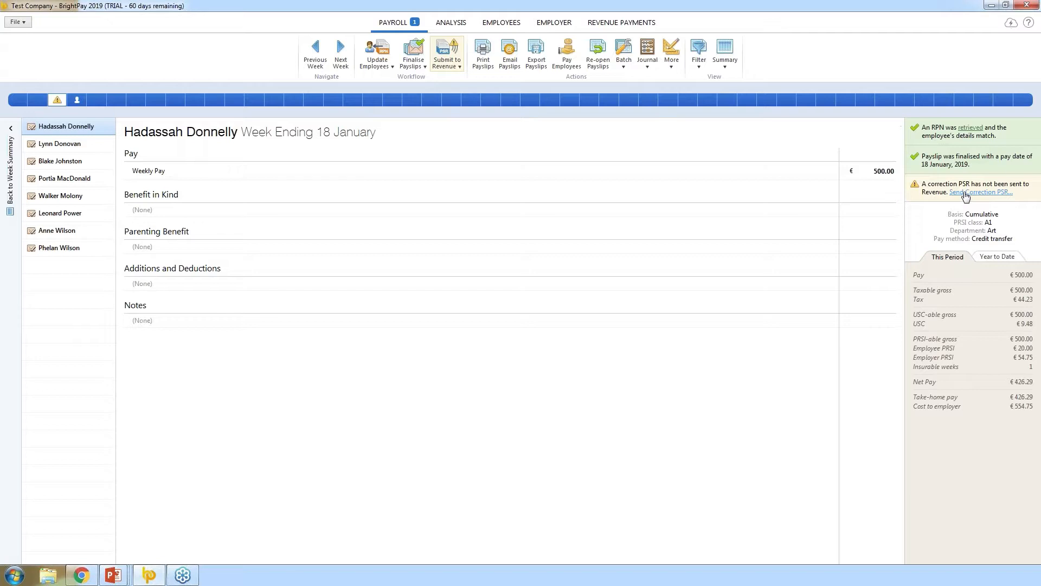
- Send the €500.00 week 3 correction PSR to Revenue and close the accepted response
{"action": "left_click", "coordinate": [450, 62]}
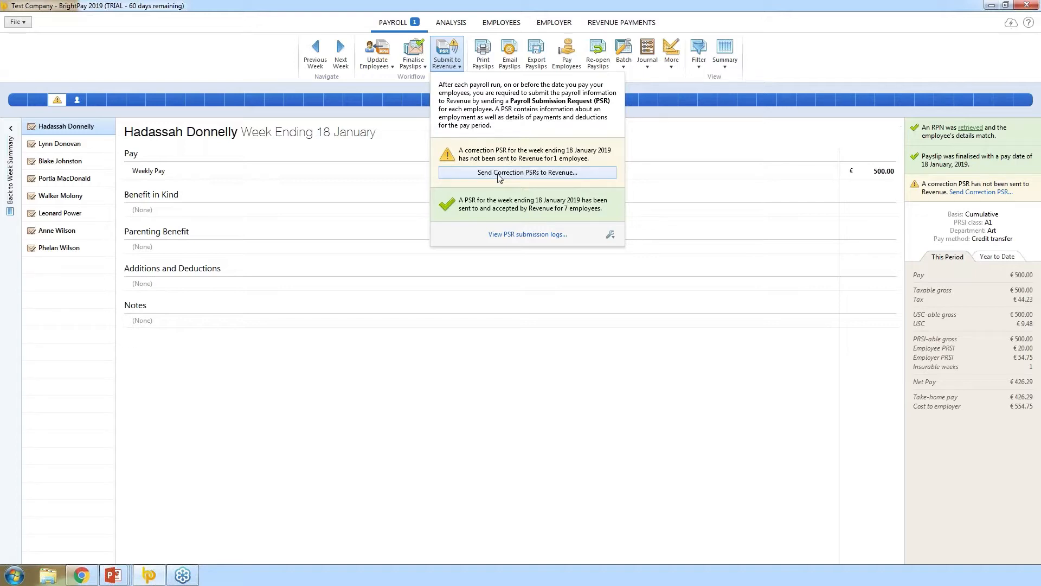
{"action": "left_click", "coordinate": [500, 172]}
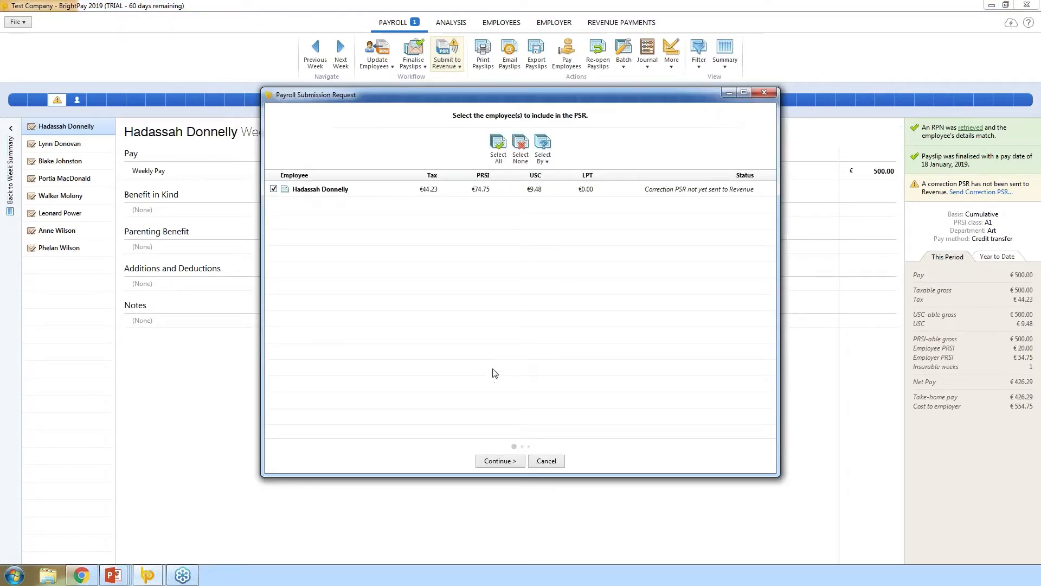
{"action": "left_click", "coordinate": [499, 460]}
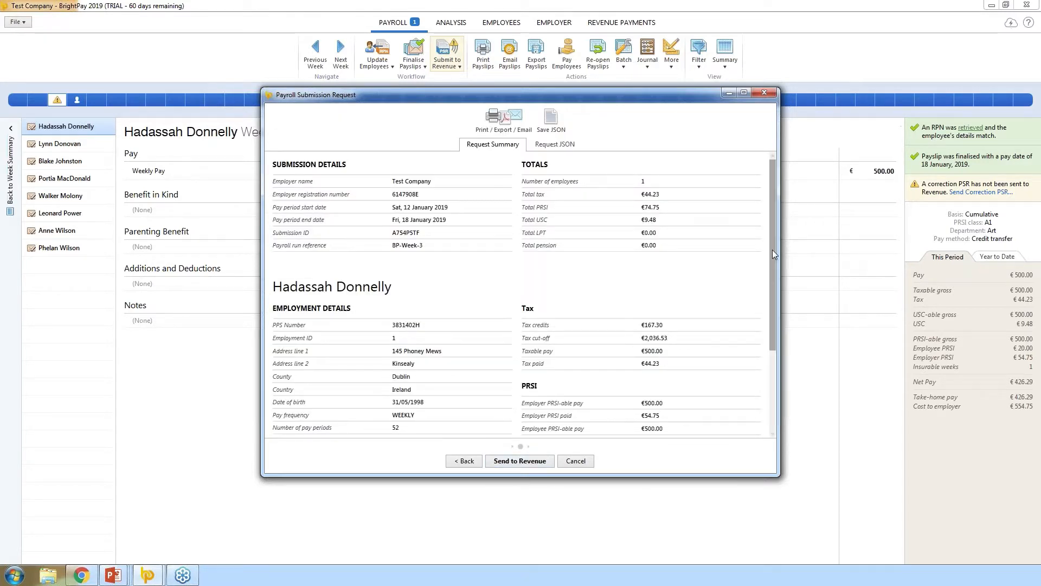
{"action": "scroll", "coordinate": [772, 249], "scroll_direction": "down", "scroll_amount": 2}
{"action": "scroll", "coordinate": [768, 301], "scroll_direction": "up", "scroll_amount": 2}
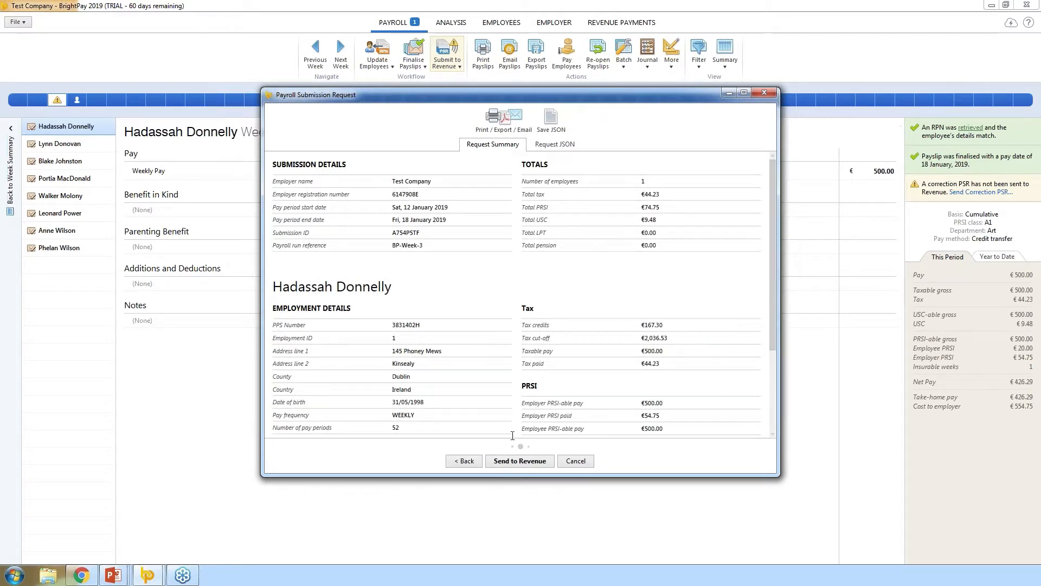
{"action": "left_click", "coordinate": [519, 461]}
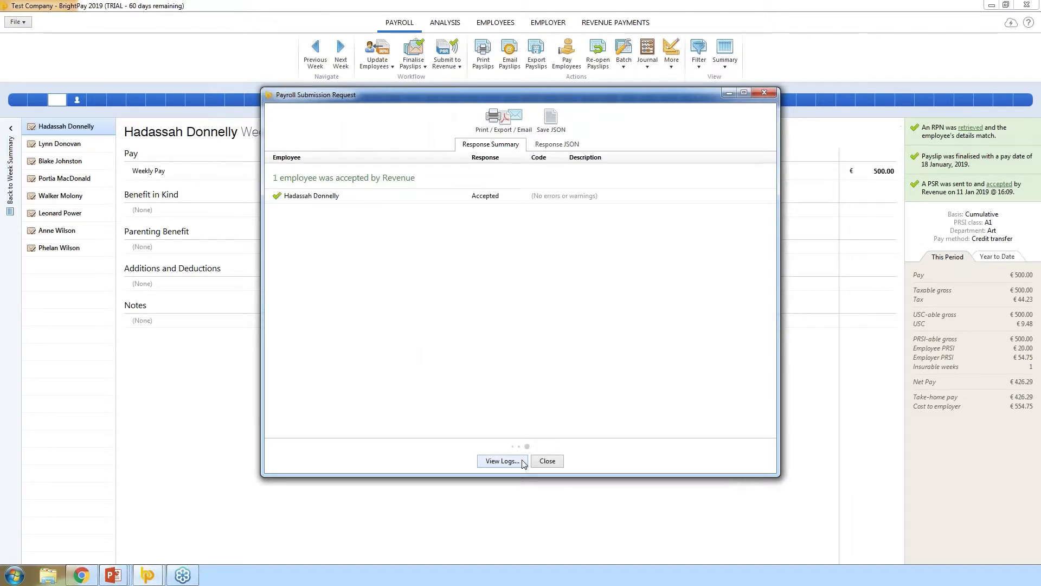
{"action": "left_click", "coordinate": [548, 460]}
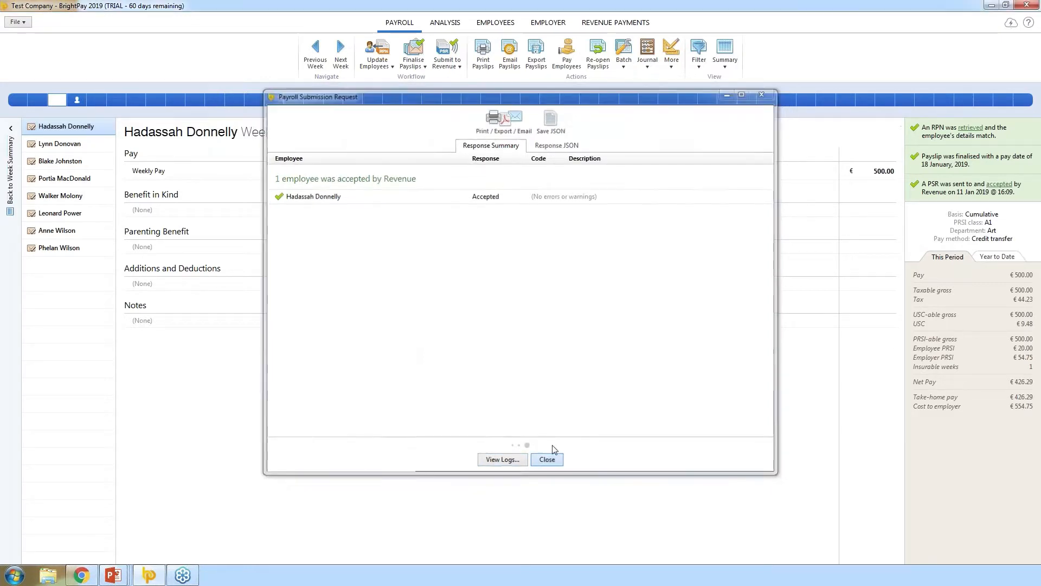
{"action": "left_click", "coordinate": [74, 101]}
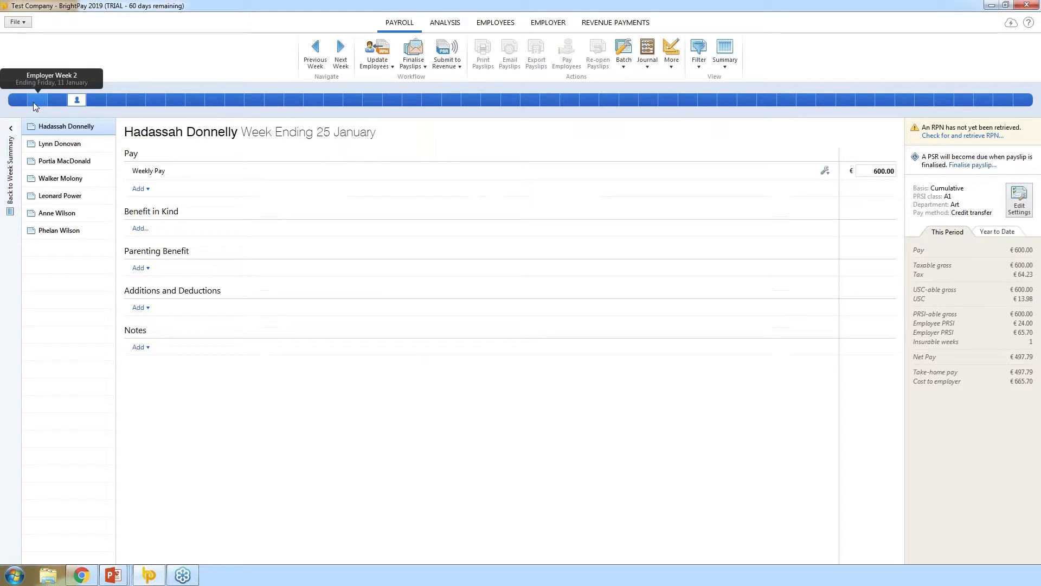
- Re-open the day-rate employee's week ending 11 January payslip
{"action": "left_click", "coordinate": [34, 102]}
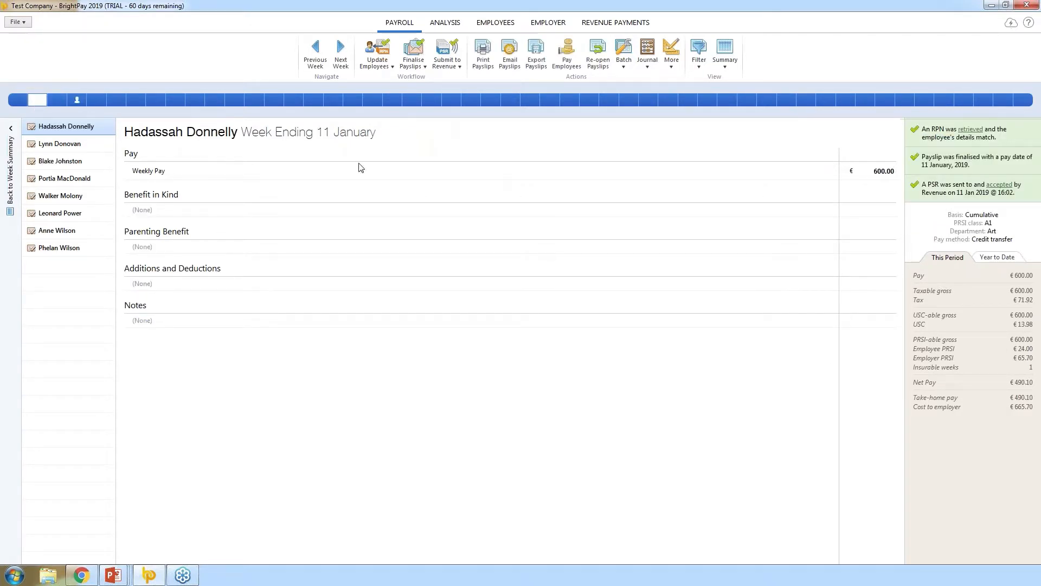
{"action": "left_click", "coordinate": [598, 58]}
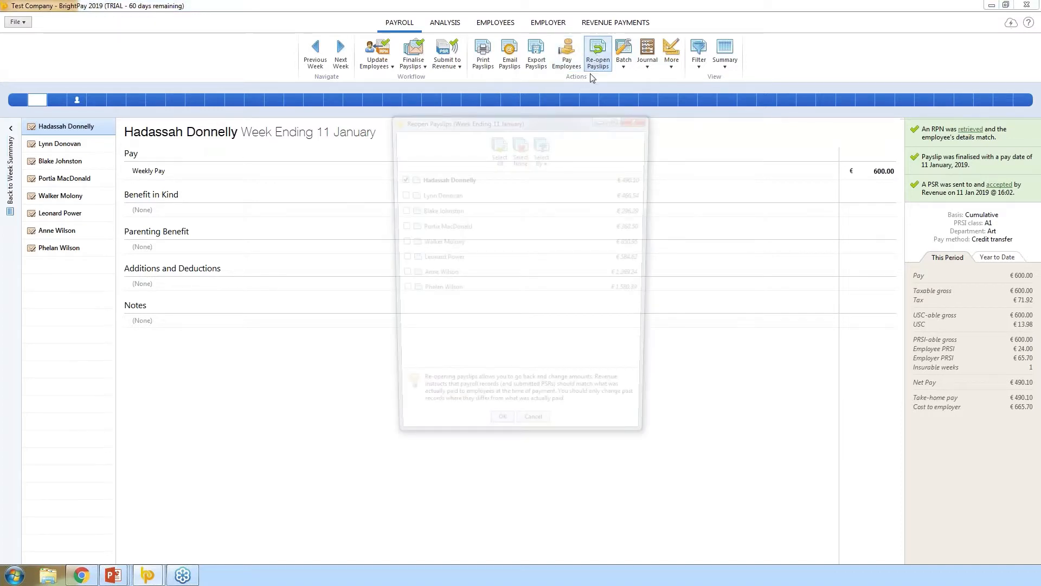
{"action": "left_click", "coordinate": [399, 227]}
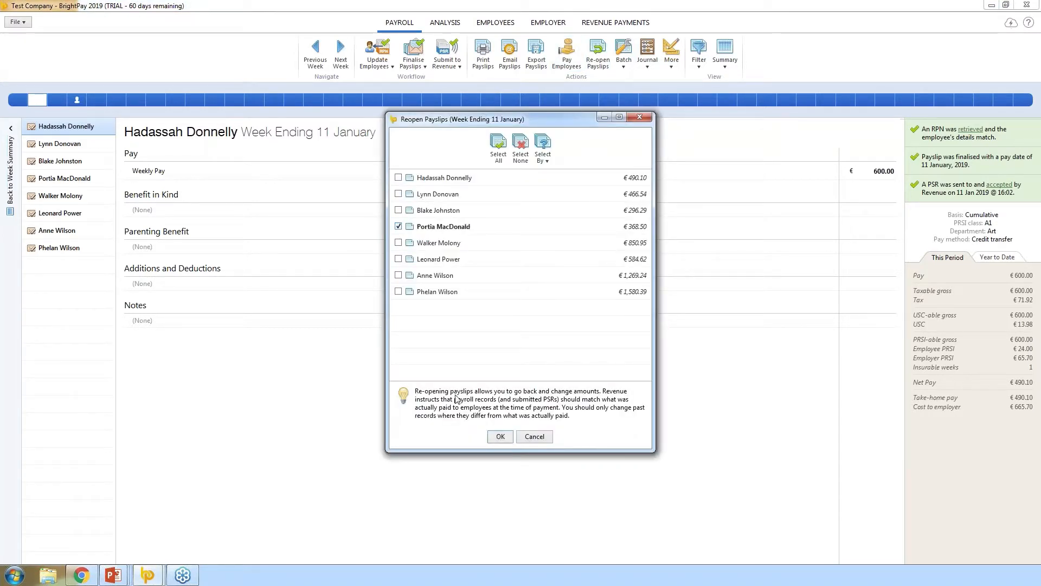
{"action": "left_click", "coordinate": [500, 436]}
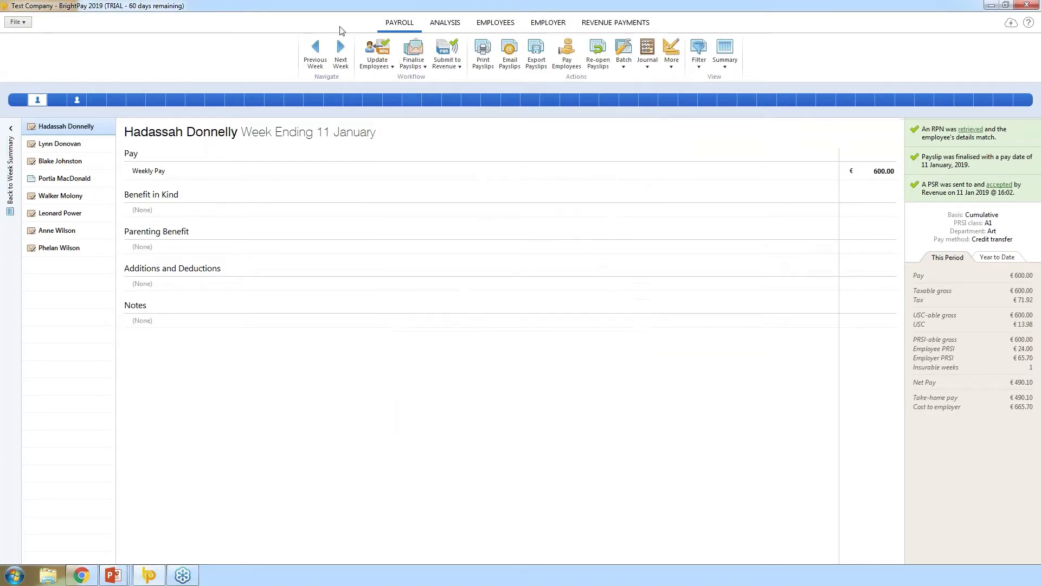
{"action": "left_click", "coordinate": [90, 178]}
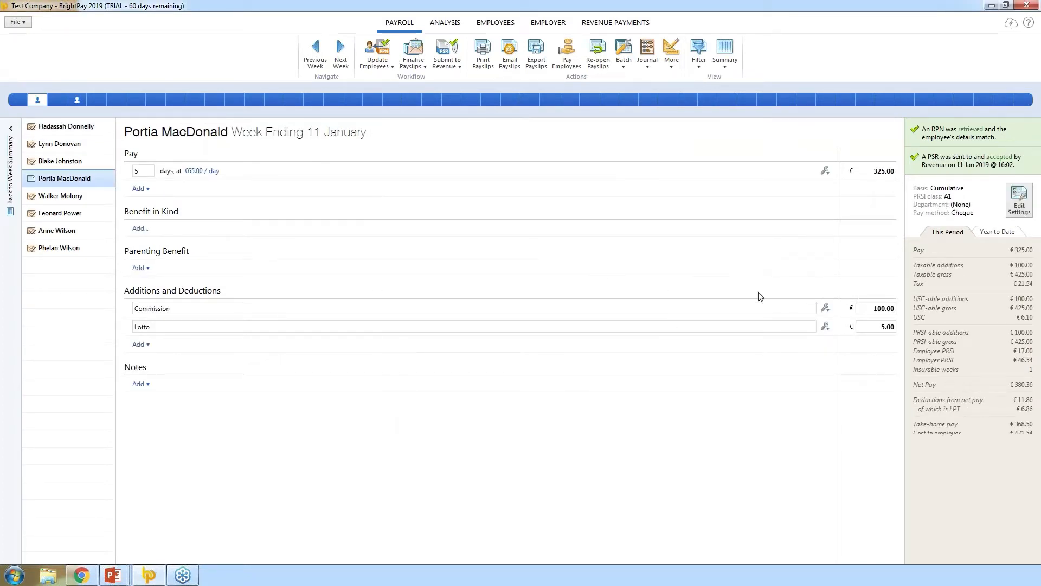
- Reduce her days paid to 3 and re-finalise with items and settings reset
{"action": "left_click", "coordinate": [146, 171]}
{"action": "type", "text": "3"}
{"action": "left_click", "coordinate": [523, 309]}
{"action": "left_click", "coordinate": [415, 55]}
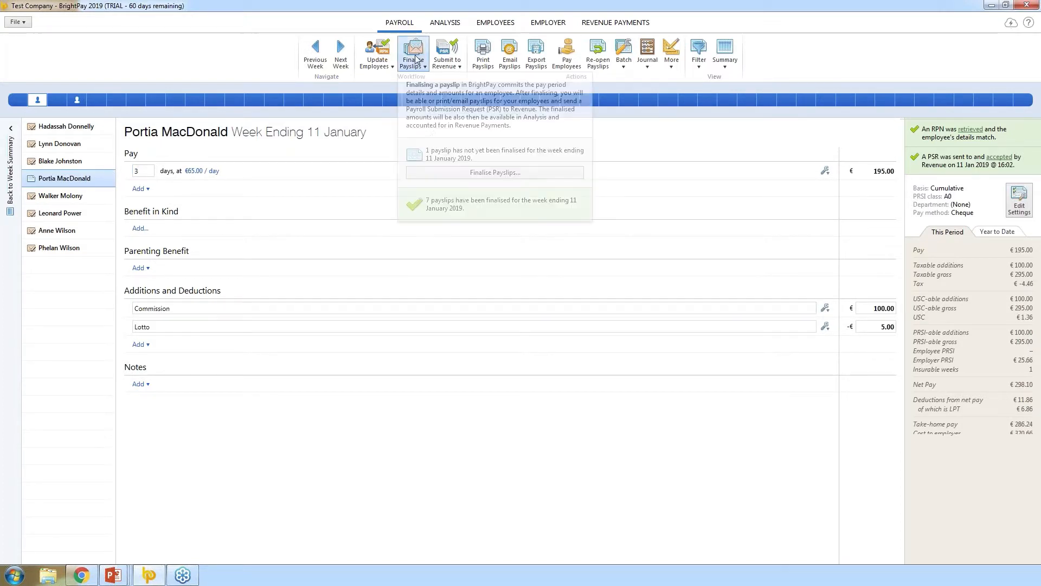
{"action": "left_click", "coordinate": [450, 172]}
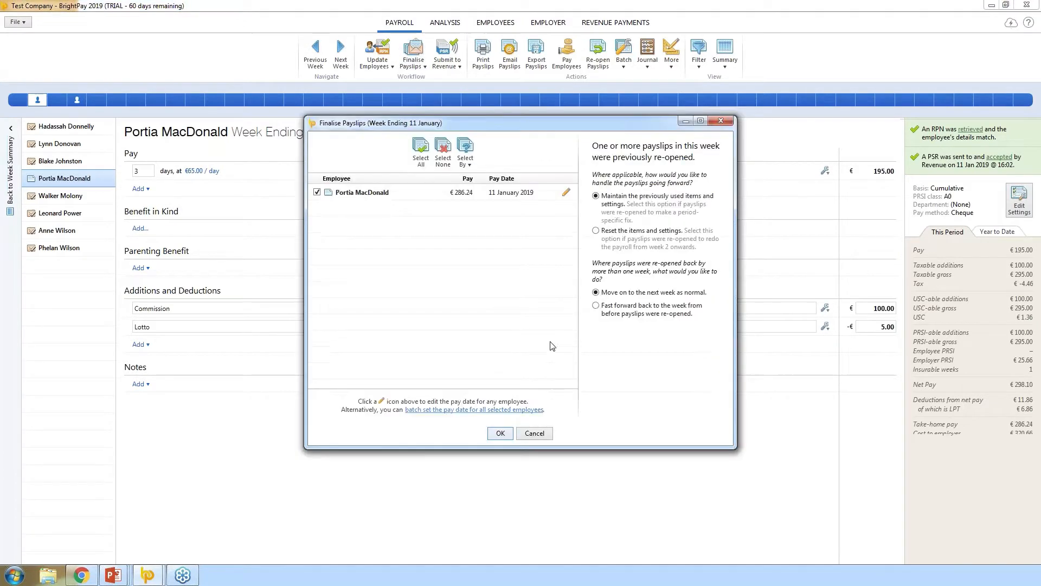
{"action": "left_click", "coordinate": [596, 231]}
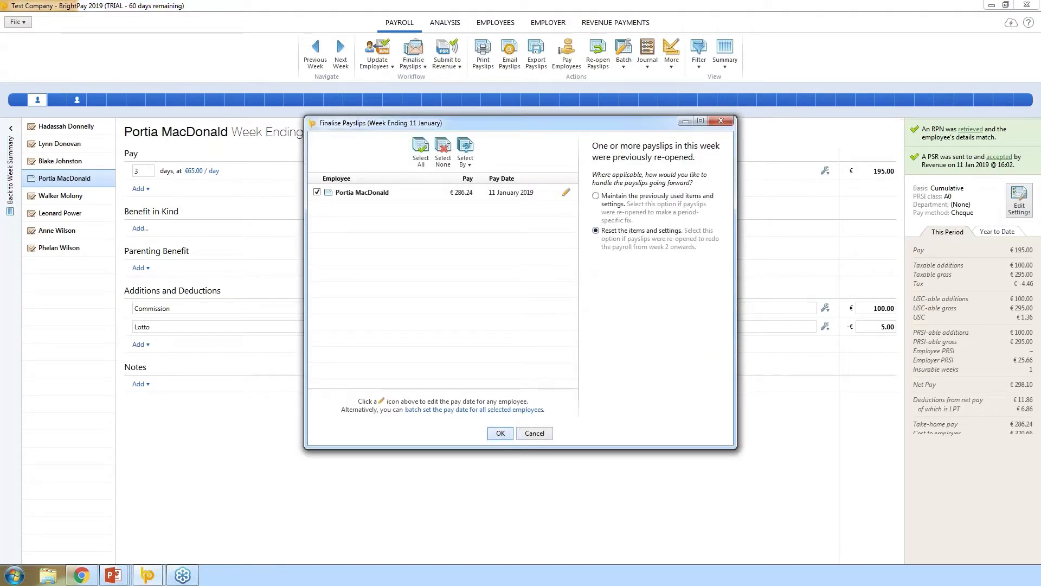
{"action": "left_click", "coordinate": [500, 434]}
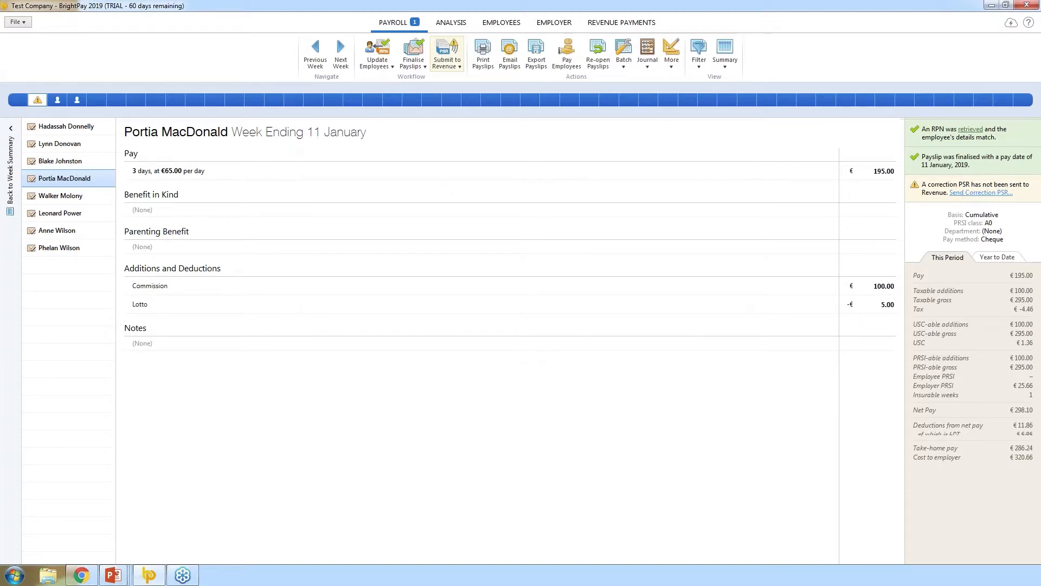
- Send the week ending 11 January correction PSR and close Revenue's response
{"action": "left_click", "coordinate": [963, 194]}
{"action": "left_click", "coordinate": [499, 461]}
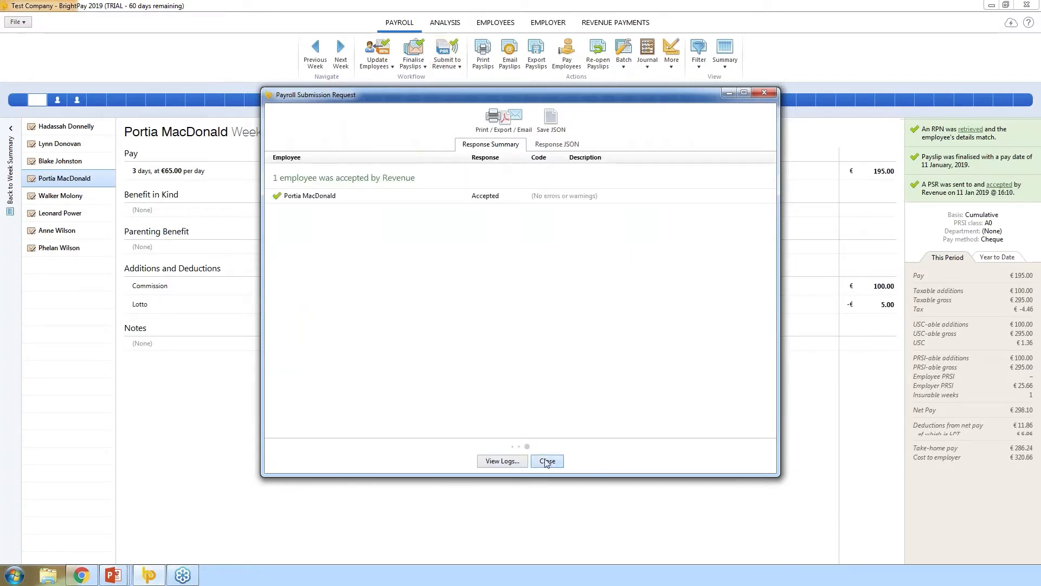
{"action": "left_click", "coordinate": [547, 461]}
{"action": "left_click", "coordinate": [58, 102]}
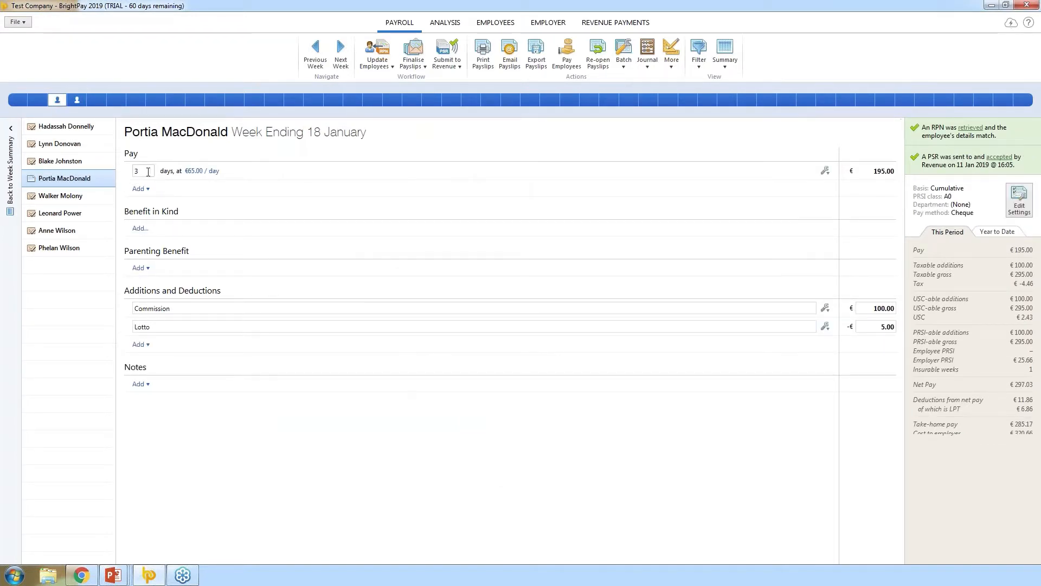
- Reduce the week ending 18 January payslip to 2 days and finalise it
{"action": "type", "text": "2"}
{"action": "key", "text": "Tab"}
{"action": "left_click", "coordinate": [413, 57]}
{"action": "left_click", "coordinate": [471, 173]}
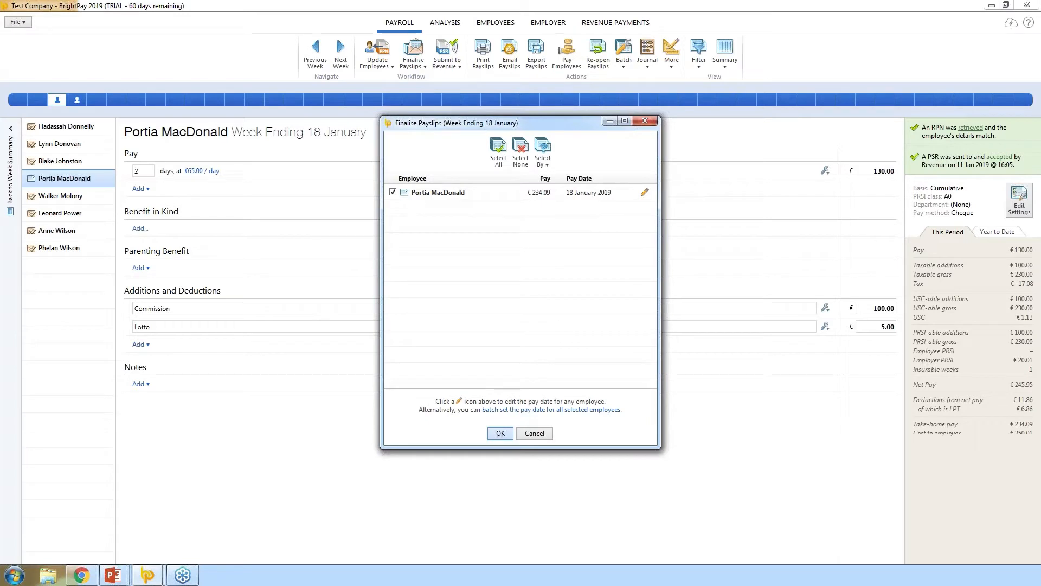
{"action": "key", "text": "Return"}
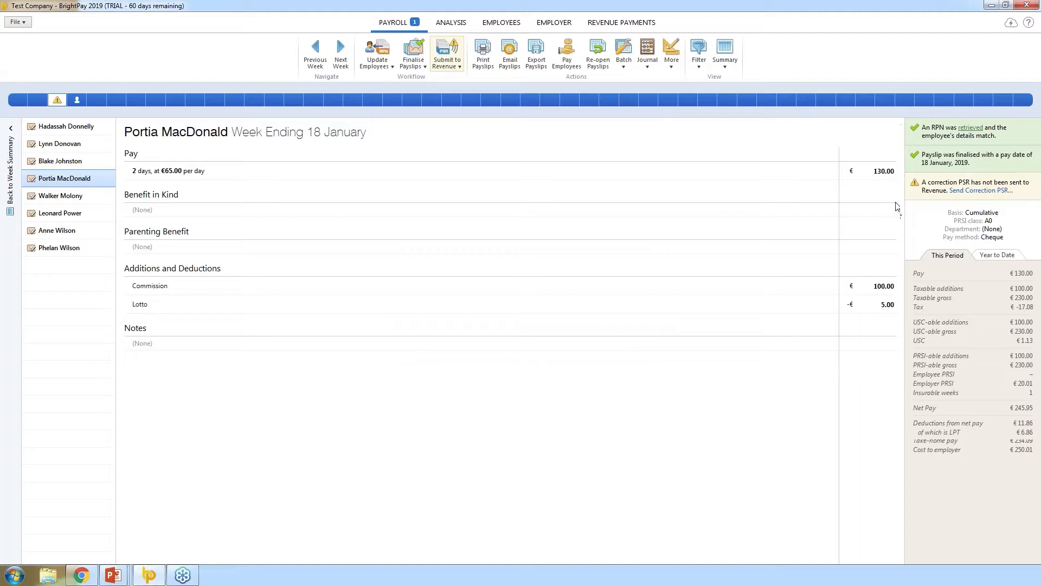
- Send the correction PSR to Revenue, close the response, and open Revenue Payments
{"action": "left_click", "coordinate": [443, 64]}
{"action": "left_click", "coordinate": [487, 178]}
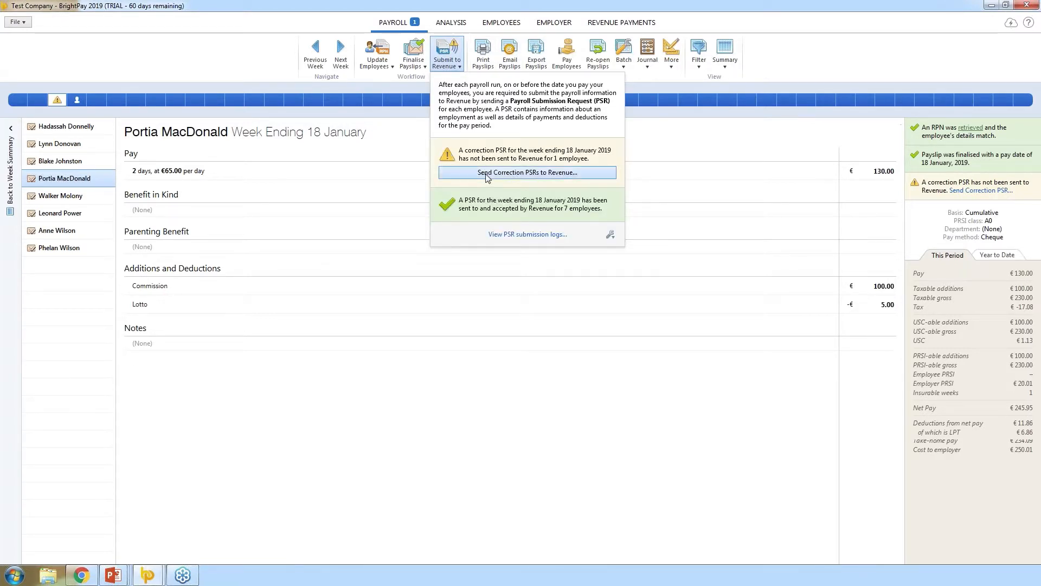
{"action": "left_click", "coordinate": [496, 461]}
{"action": "left_click", "coordinate": [507, 461]}
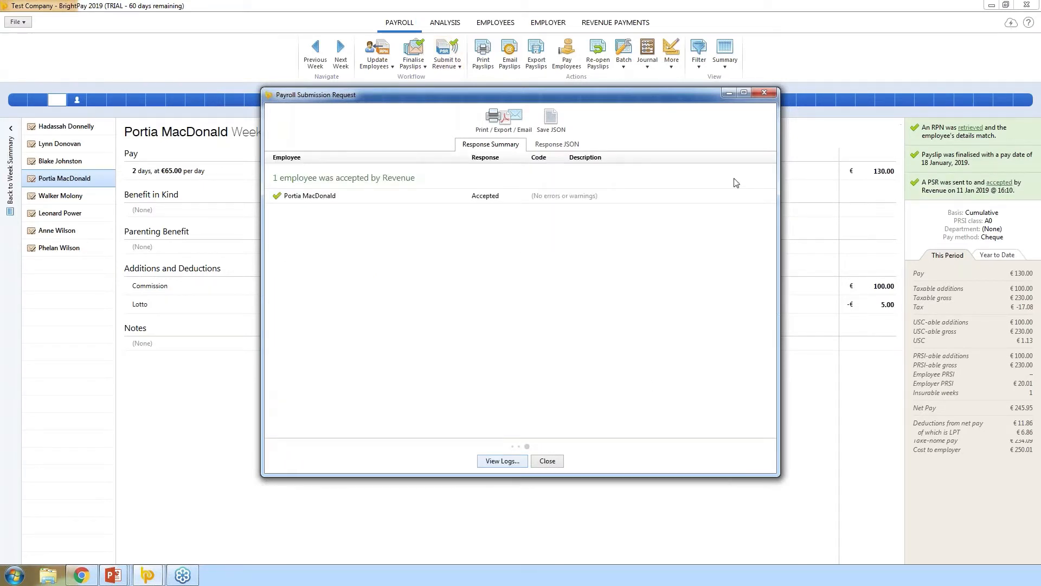
{"action": "left_click", "coordinate": [767, 92]}
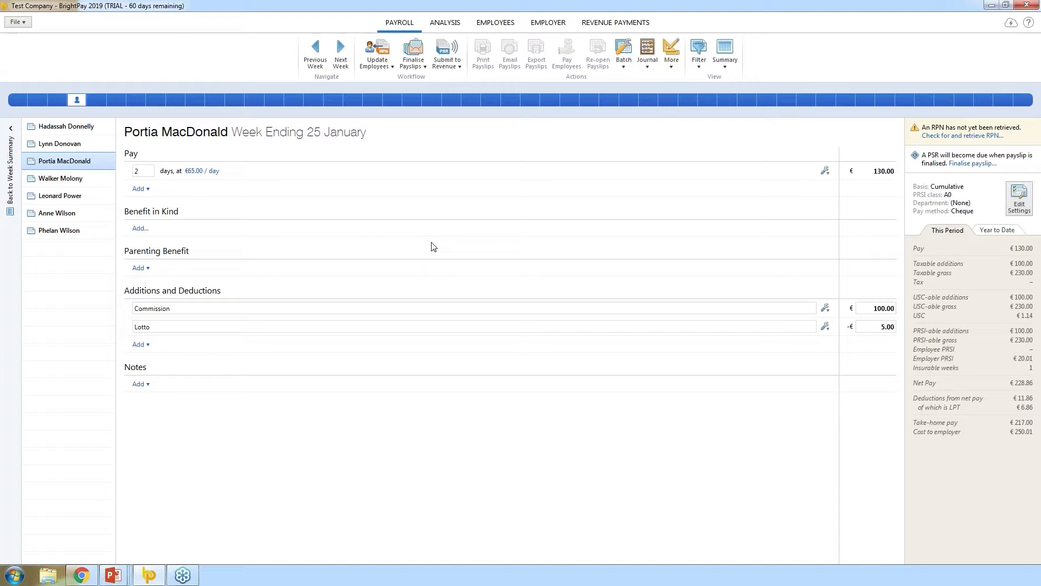
{"action": "left_click", "coordinate": [604, 24]}
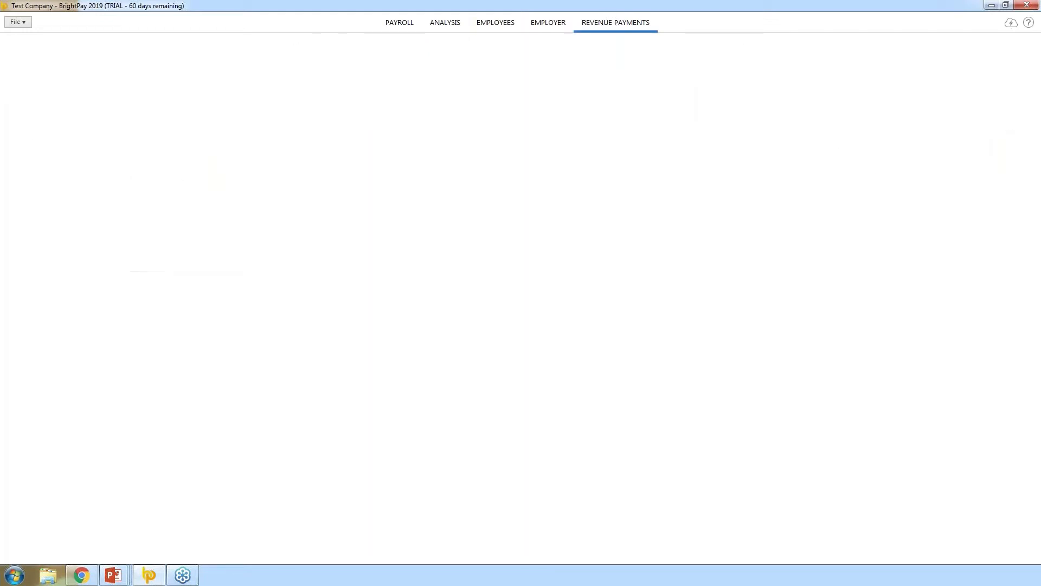
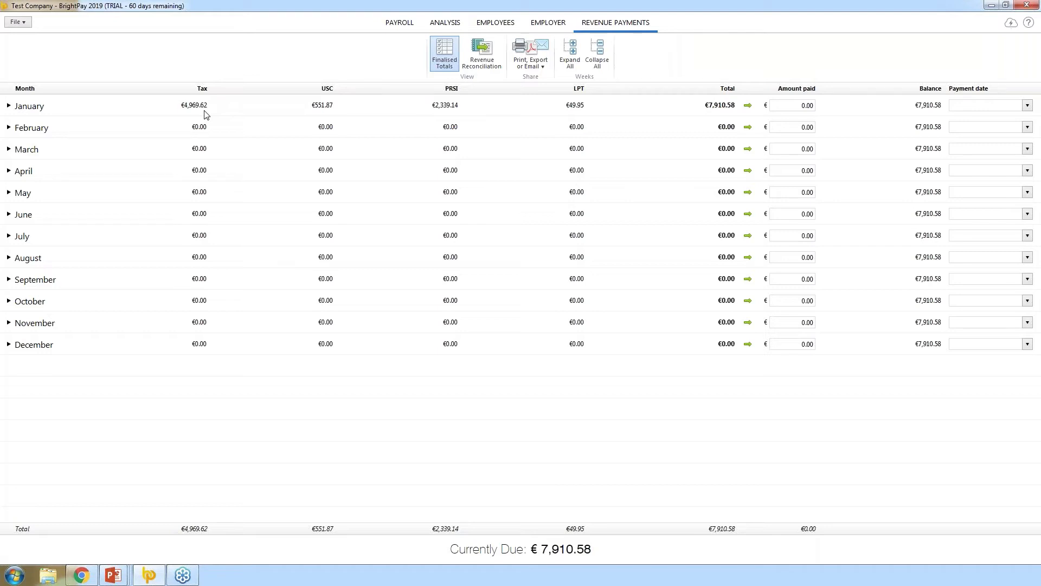
- Fill January's amount paid with the full €7,910.58 and date it 14 February 2019
{"action": "left_click", "coordinate": [9, 107]}
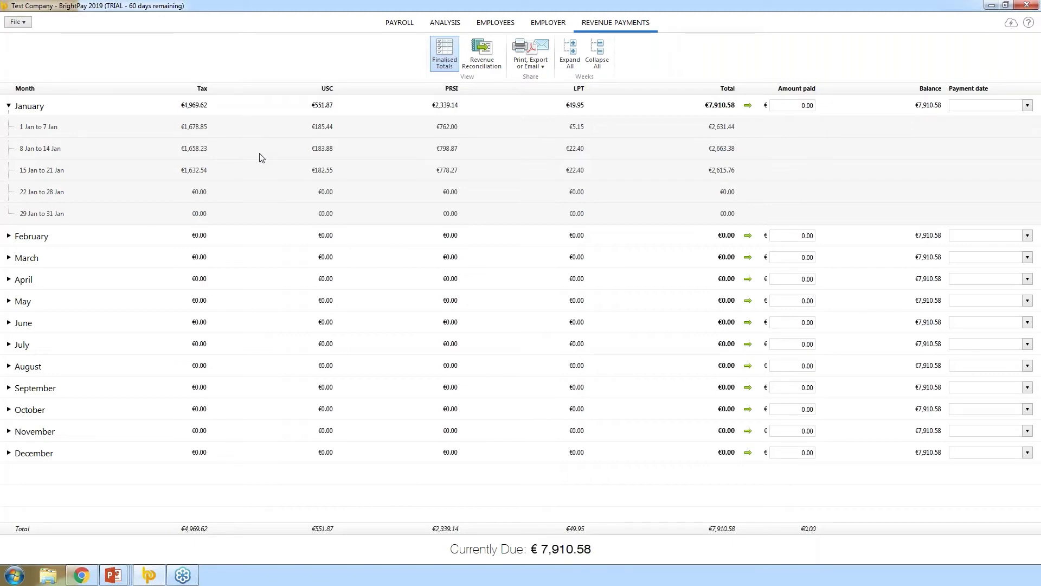
{"action": "left_click", "coordinate": [789, 105]}
{"action": "left_click", "coordinate": [751, 109]}
{"action": "left_click", "coordinate": [1028, 105]}
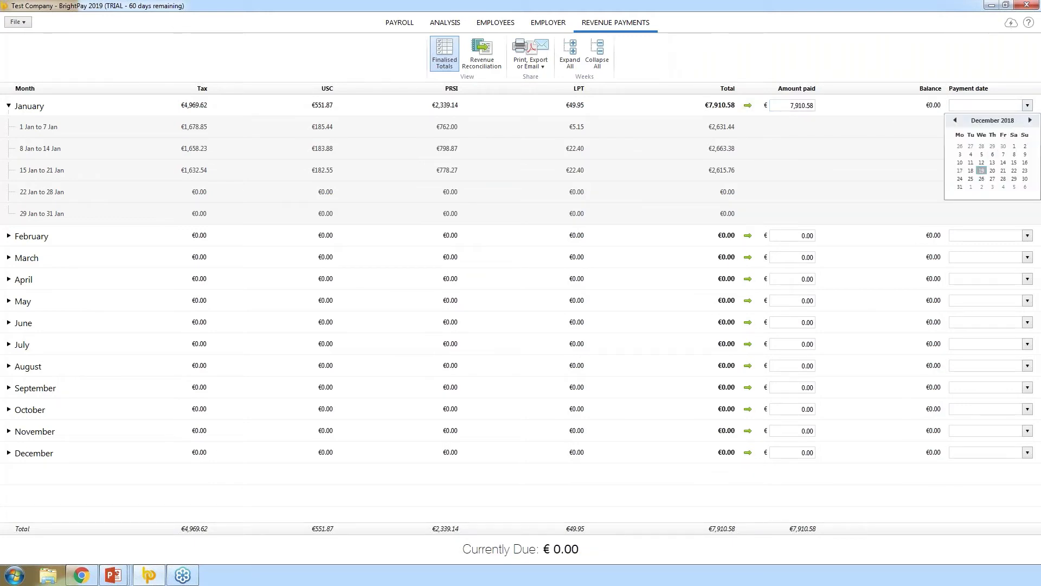
{"action": "left_click", "coordinate": [1030, 120]}
{"action": "left_click", "coordinate": [1030, 120]}
{"action": "left_click", "coordinate": [993, 162]}
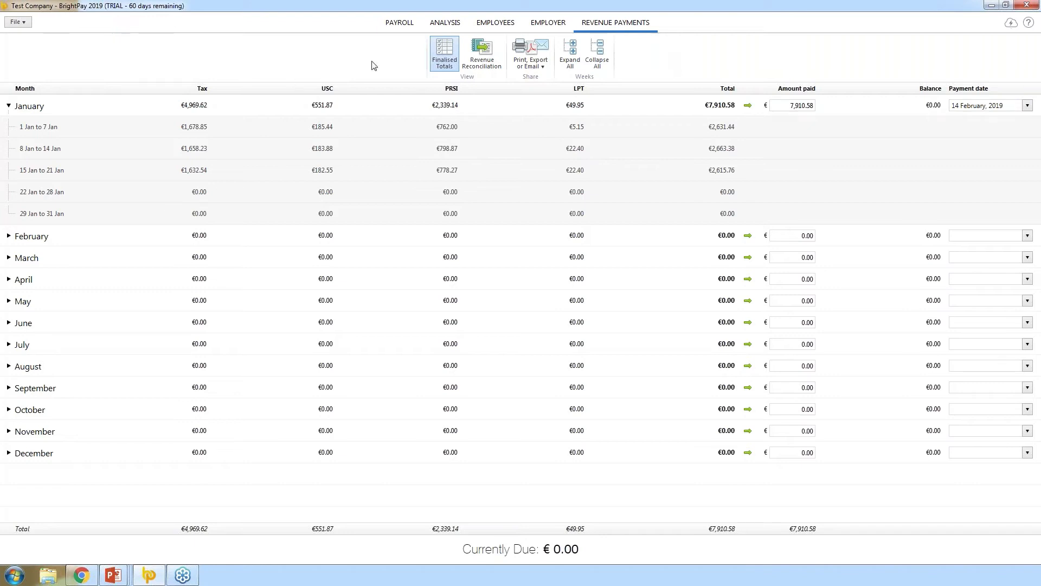
- Retrieve the Revenue Reconciliation figures, showing January's €7,910.58 against €0.00 returned
{"action": "left_click", "coordinate": [469, 64]}
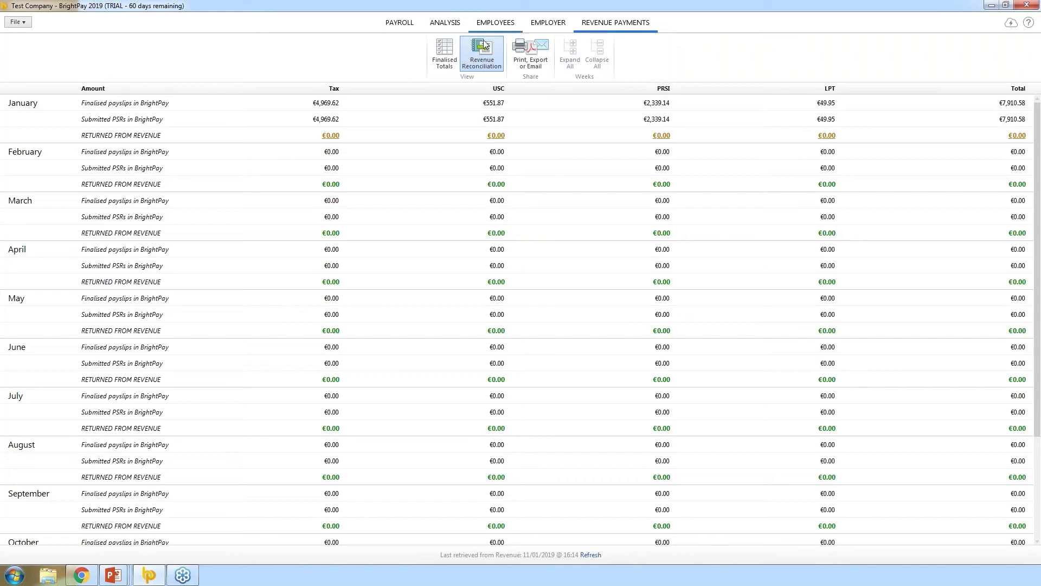
{"action": "left_click", "coordinate": [448, 55]}
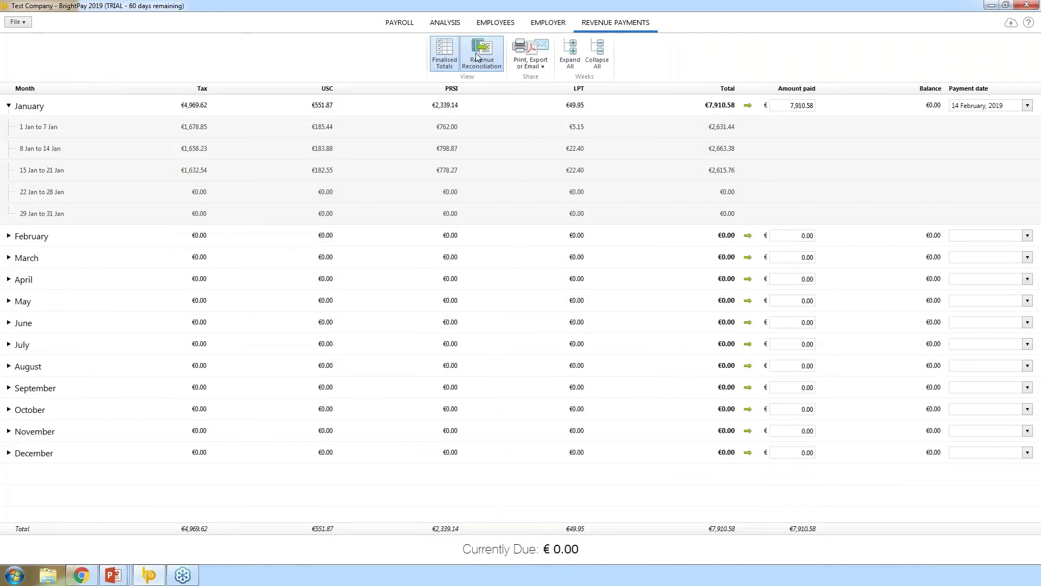
{"action": "left_click", "coordinate": [481, 54]}
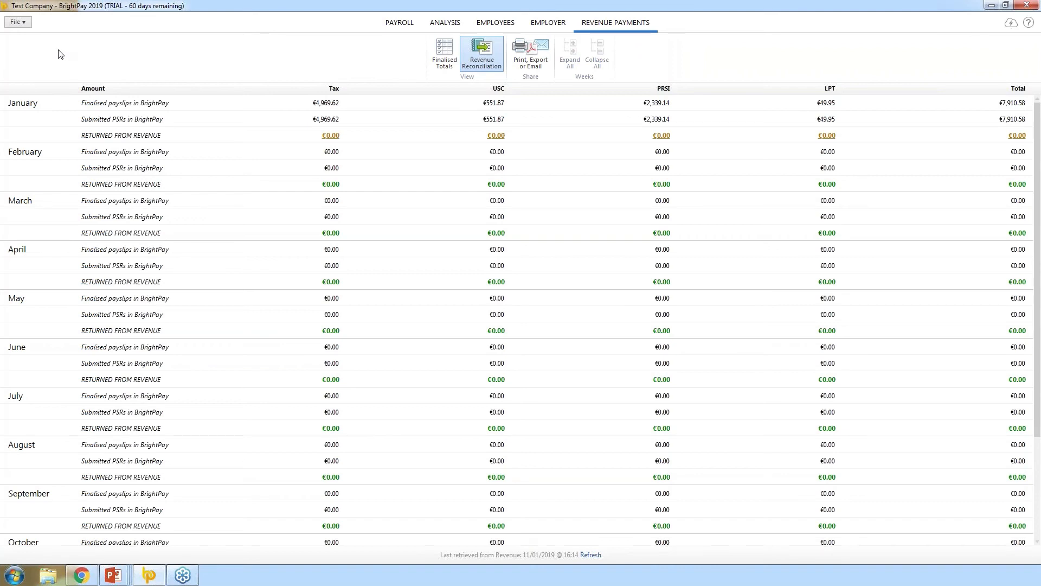
{"action": "left_click", "coordinate": [25, 26]}
- Save a snapshot backup to USB DISK (E:) > Payroll Backups, then show the Further Guidance slide
{"action": "left_click", "coordinate": [60, 154]}
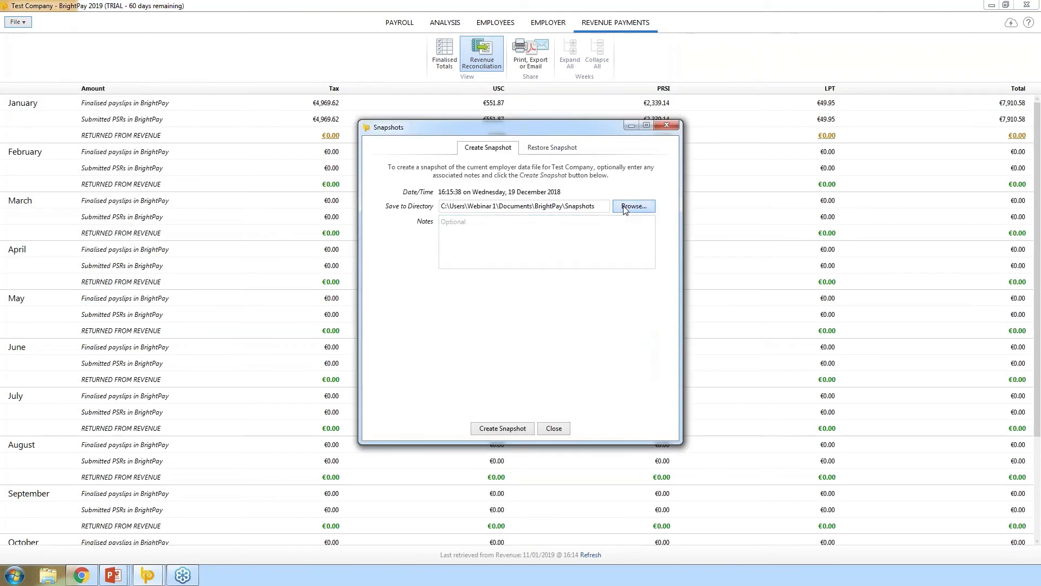
{"action": "left_click", "coordinate": [625, 207]}
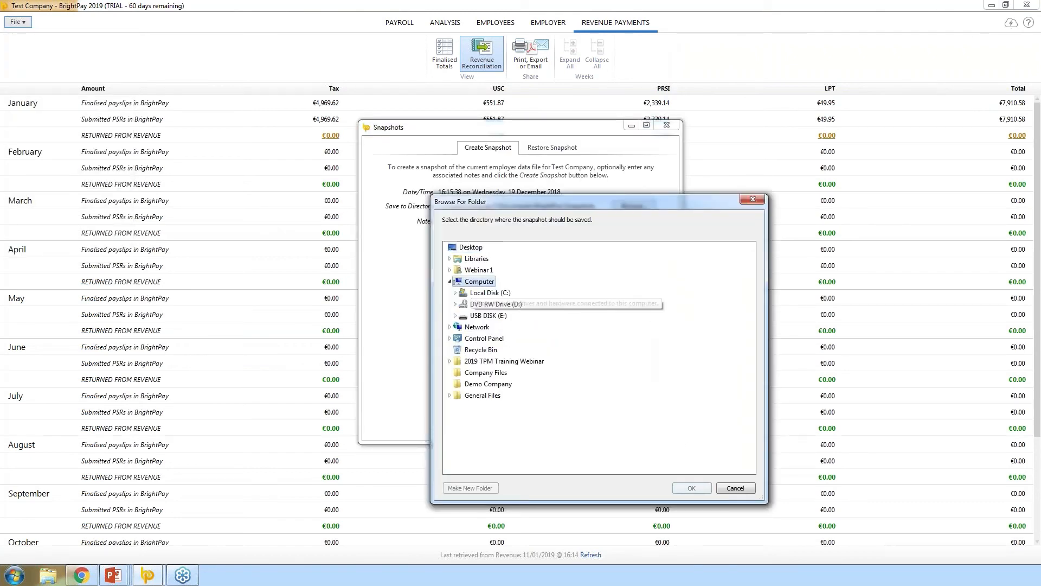
{"action": "double_click", "coordinate": [487, 315]}
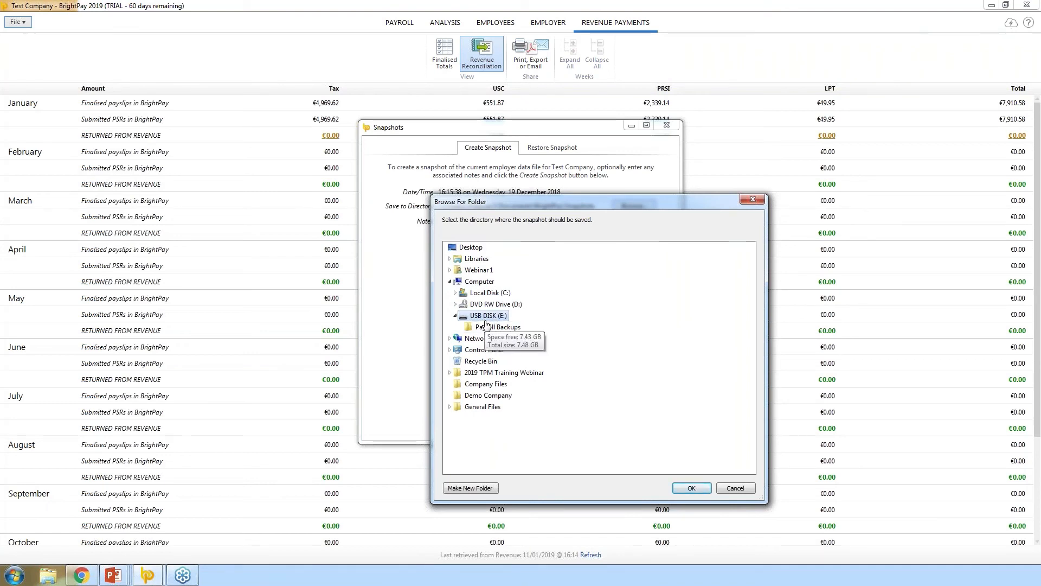
{"action": "left_click", "coordinate": [499, 327]}
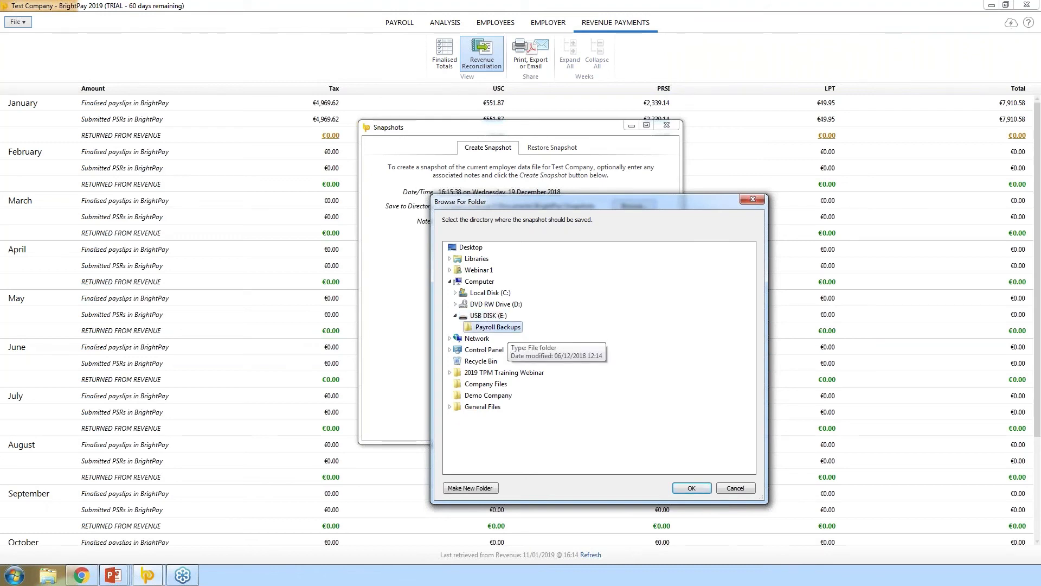
{"action": "left_click", "coordinate": [691, 487]}
{"action": "left_click", "coordinate": [517, 432]}
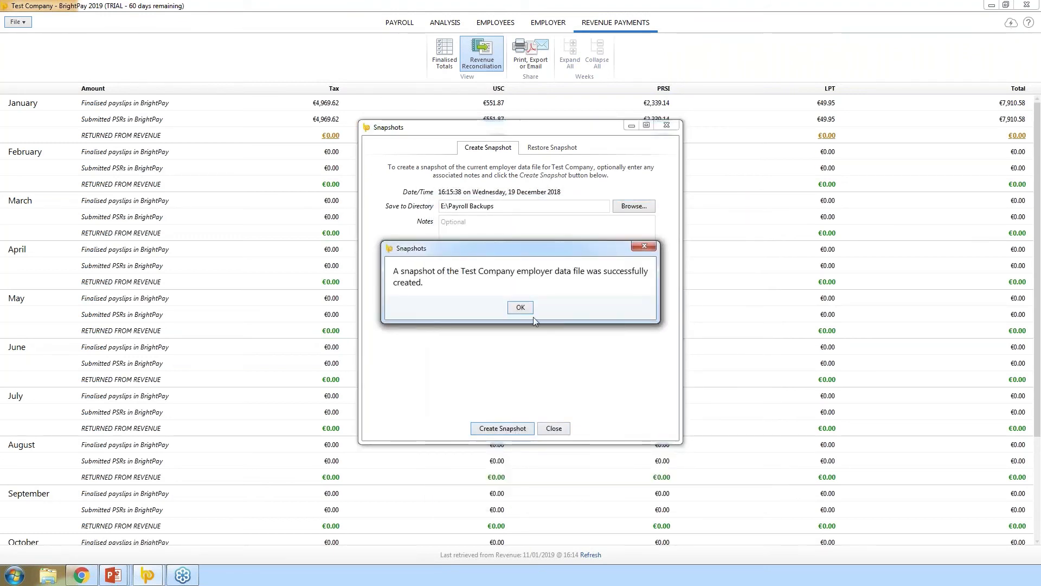
{"action": "left_click", "coordinate": [521, 308]}
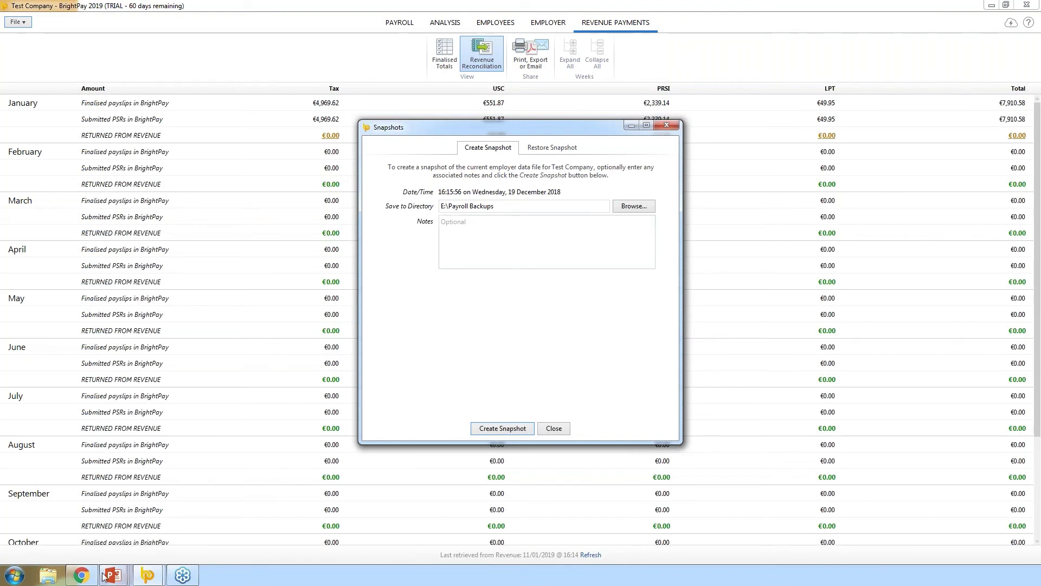
{"action": "mouse_move", "coordinate": [111, 578]}
{"action": "left_click", "coordinate": [304, 520]}
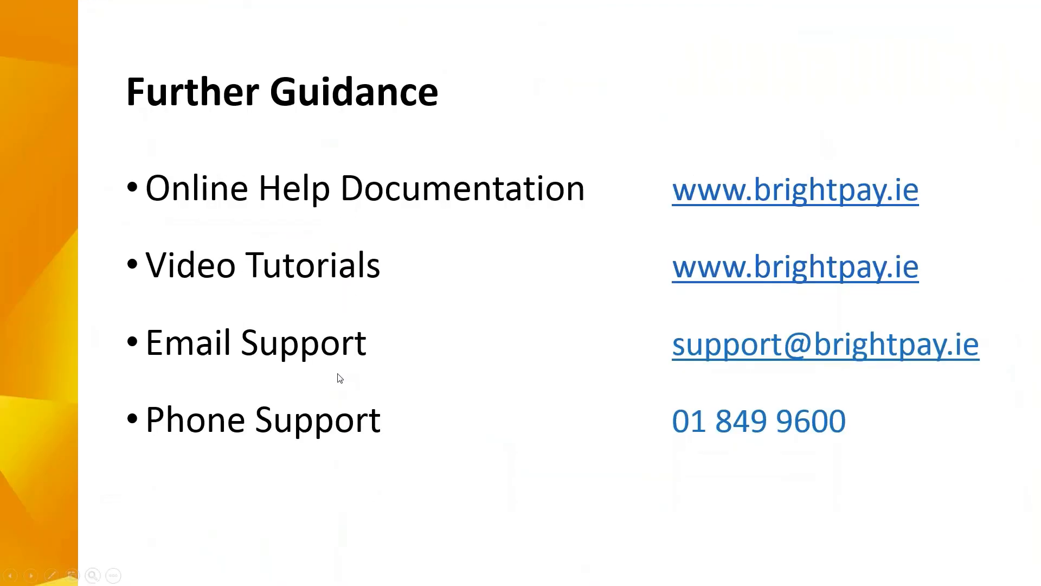